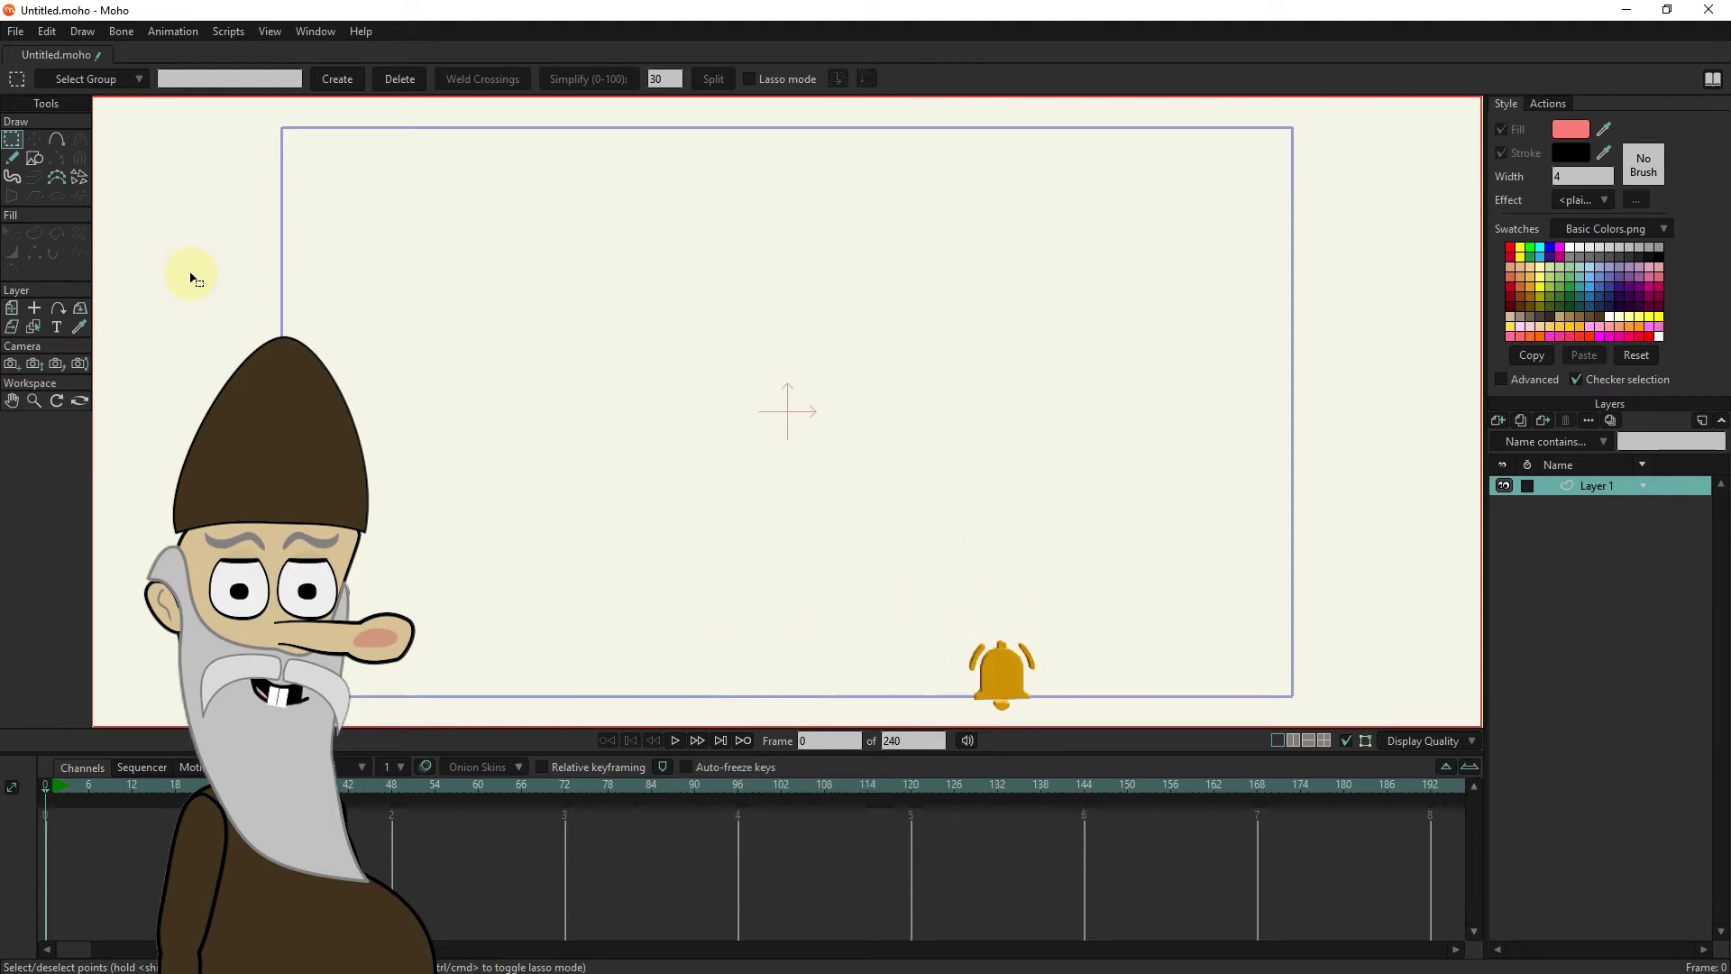
# - Draw a filled oval circle in the upper left of the frame on Layer 1
pyautogui.click(13, 309)
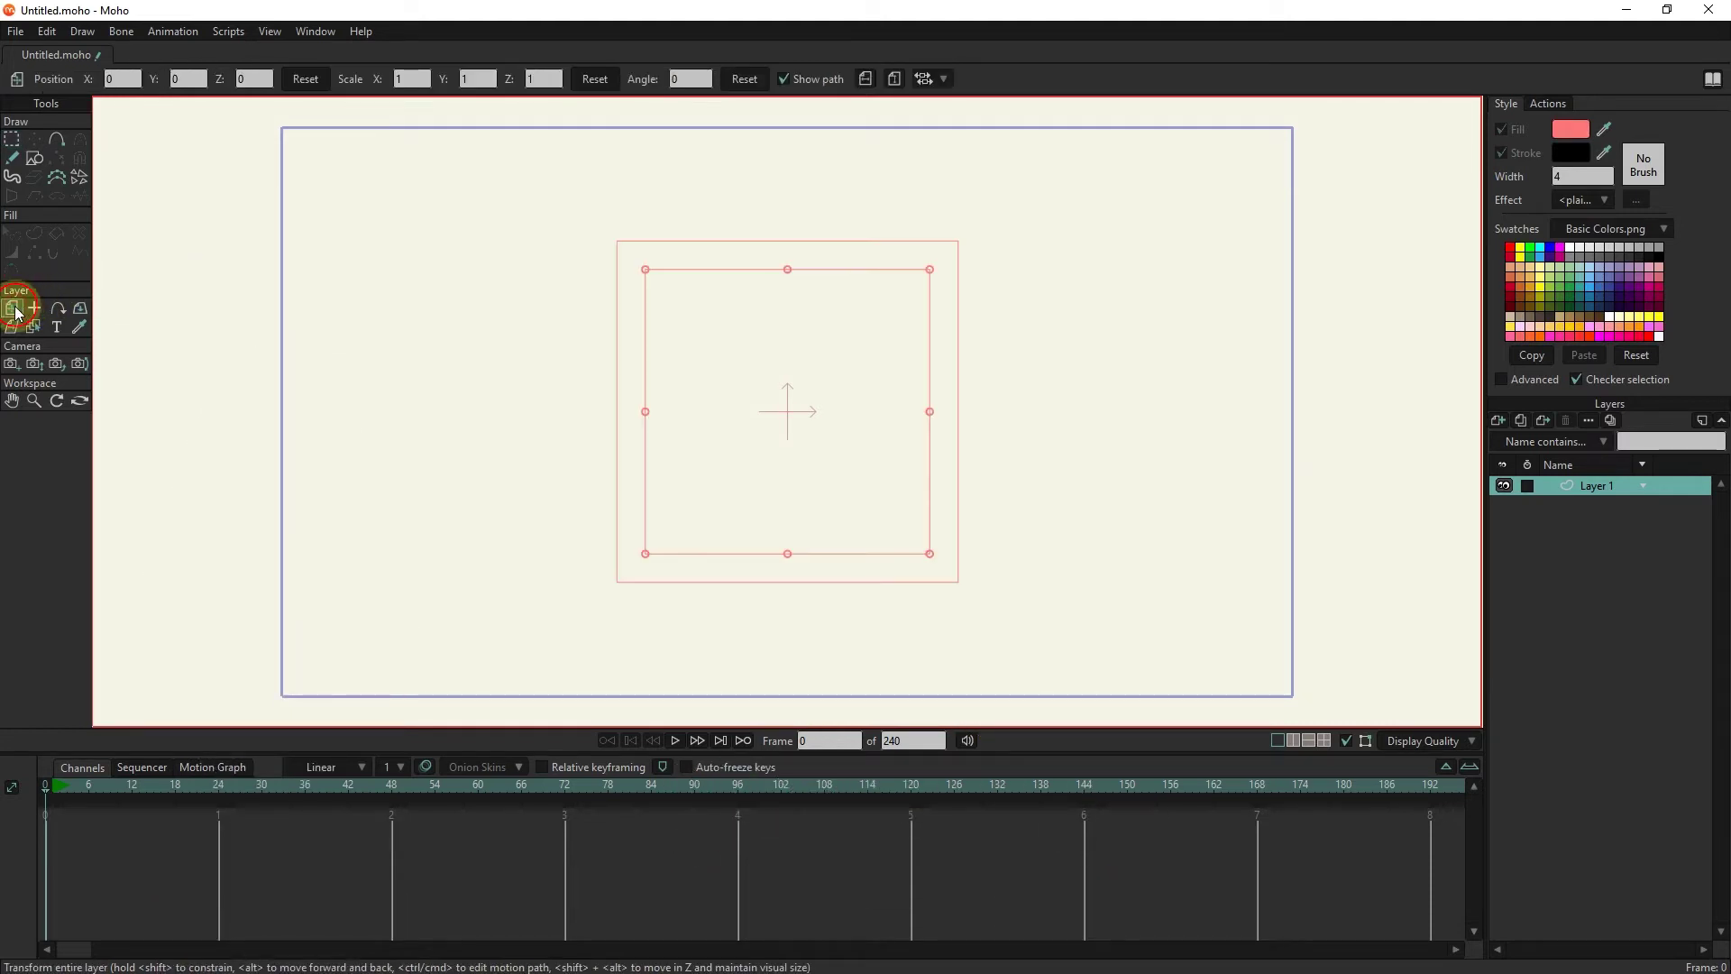
pyautogui.click(34, 155)
pyautogui.click(216, 81)
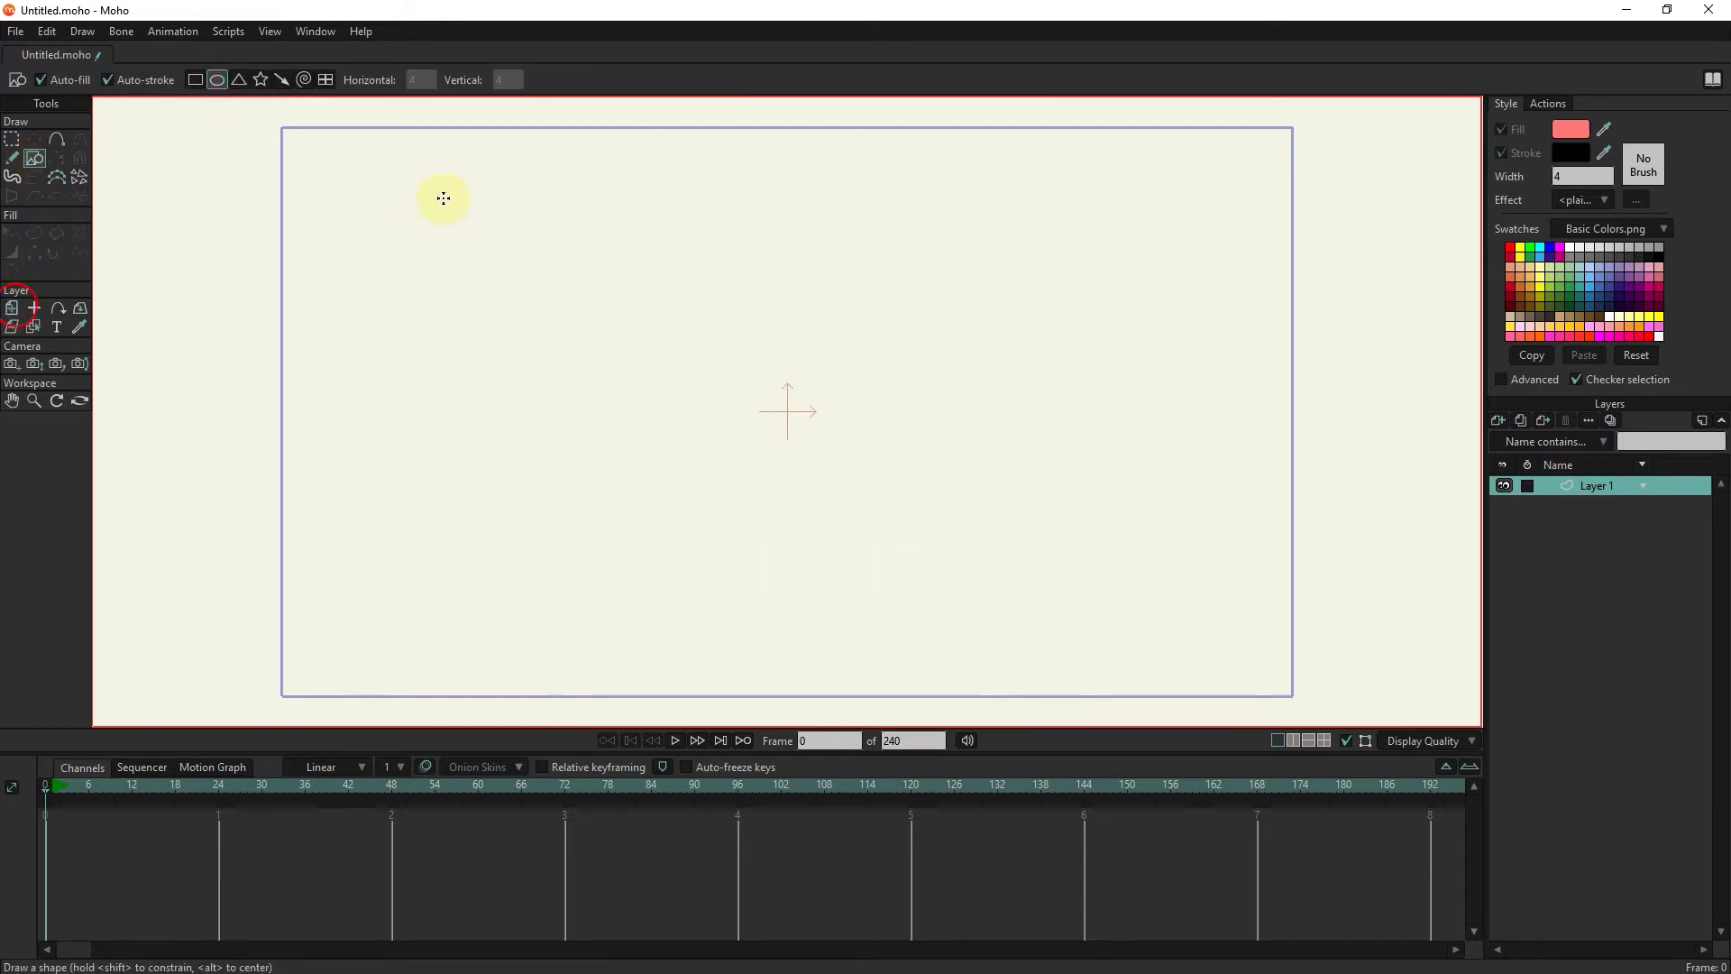
pyautogui.moveTo(440, 181); pyautogui.dragTo(527, 277)
pyautogui.moveTo(591, 329); pyautogui.dragTo(626, 373)
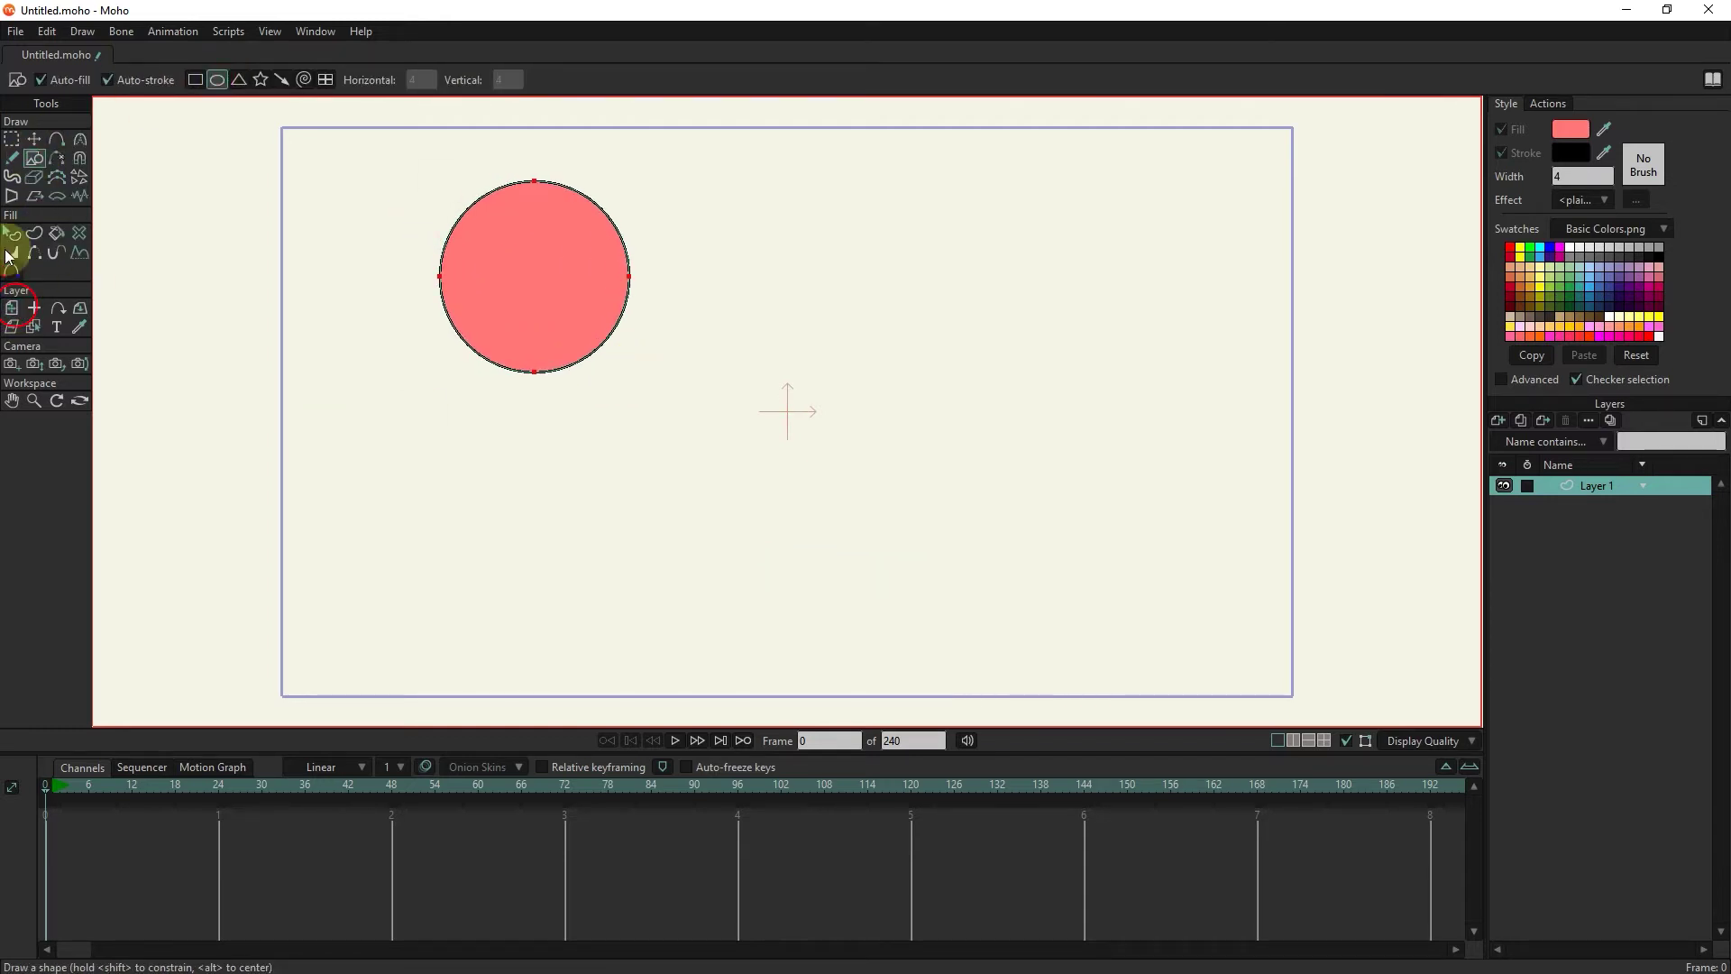
pyautogui.click(13, 310)
pyautogui.moveTo(422, 281); pyautogui.dragTo(561, 334)
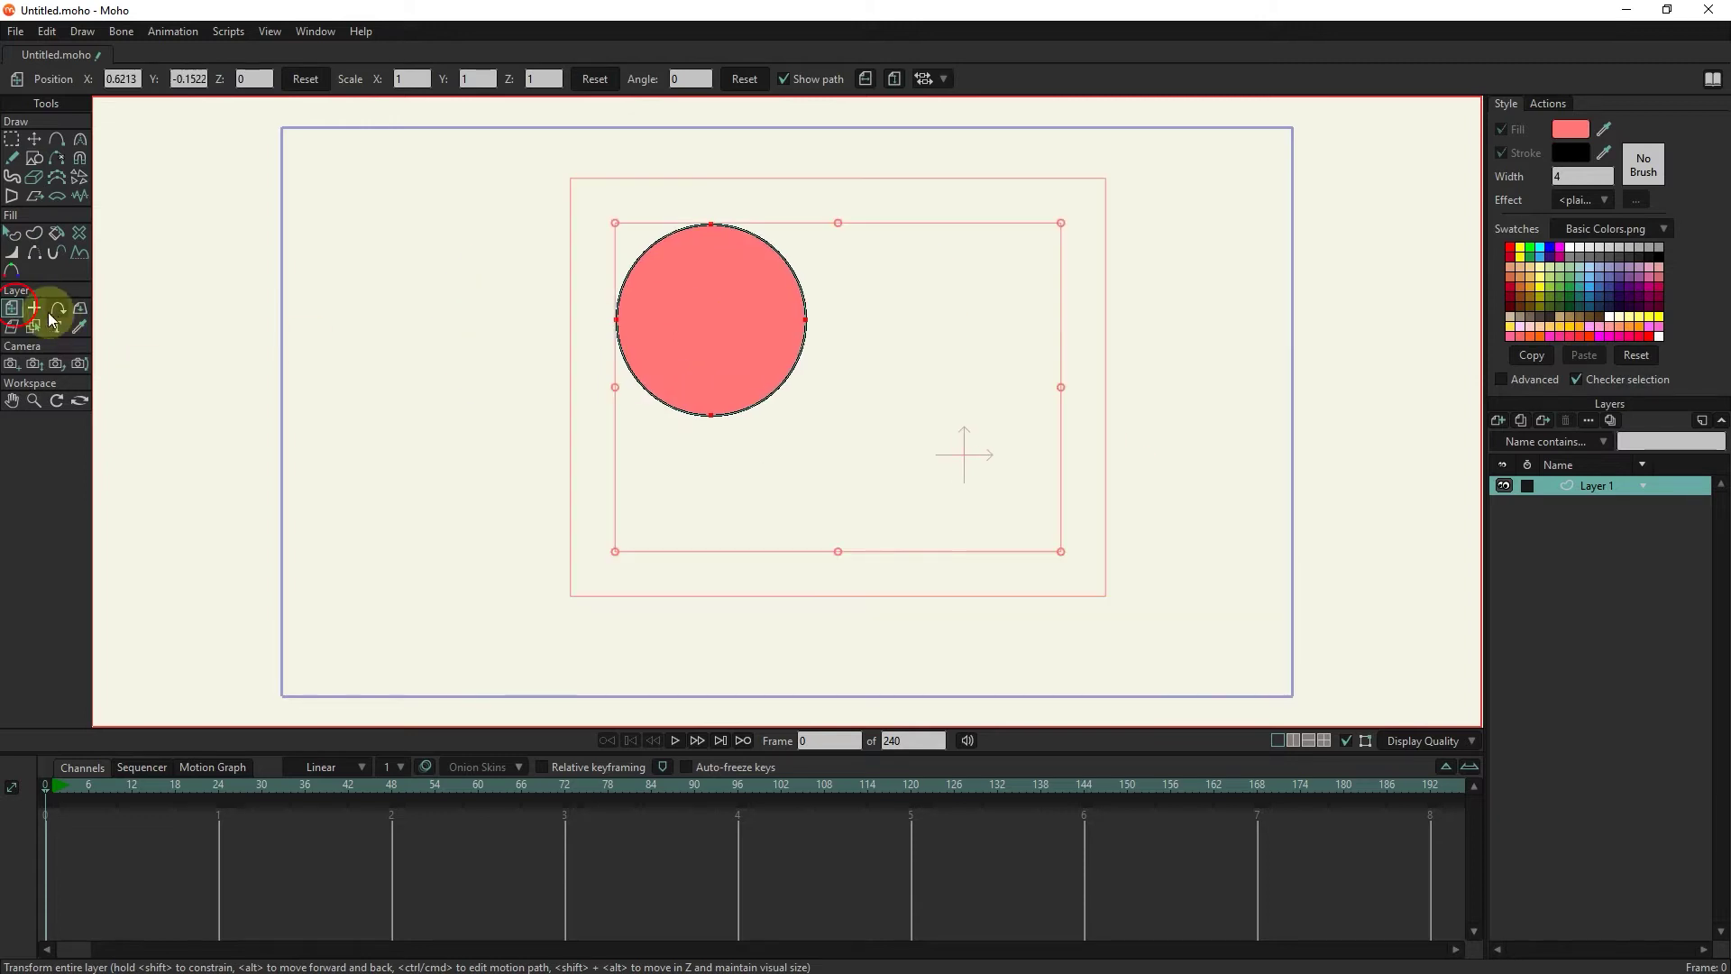
pyautogui.moveTo(609, 223); pyautogui.dragTo(639, 425)
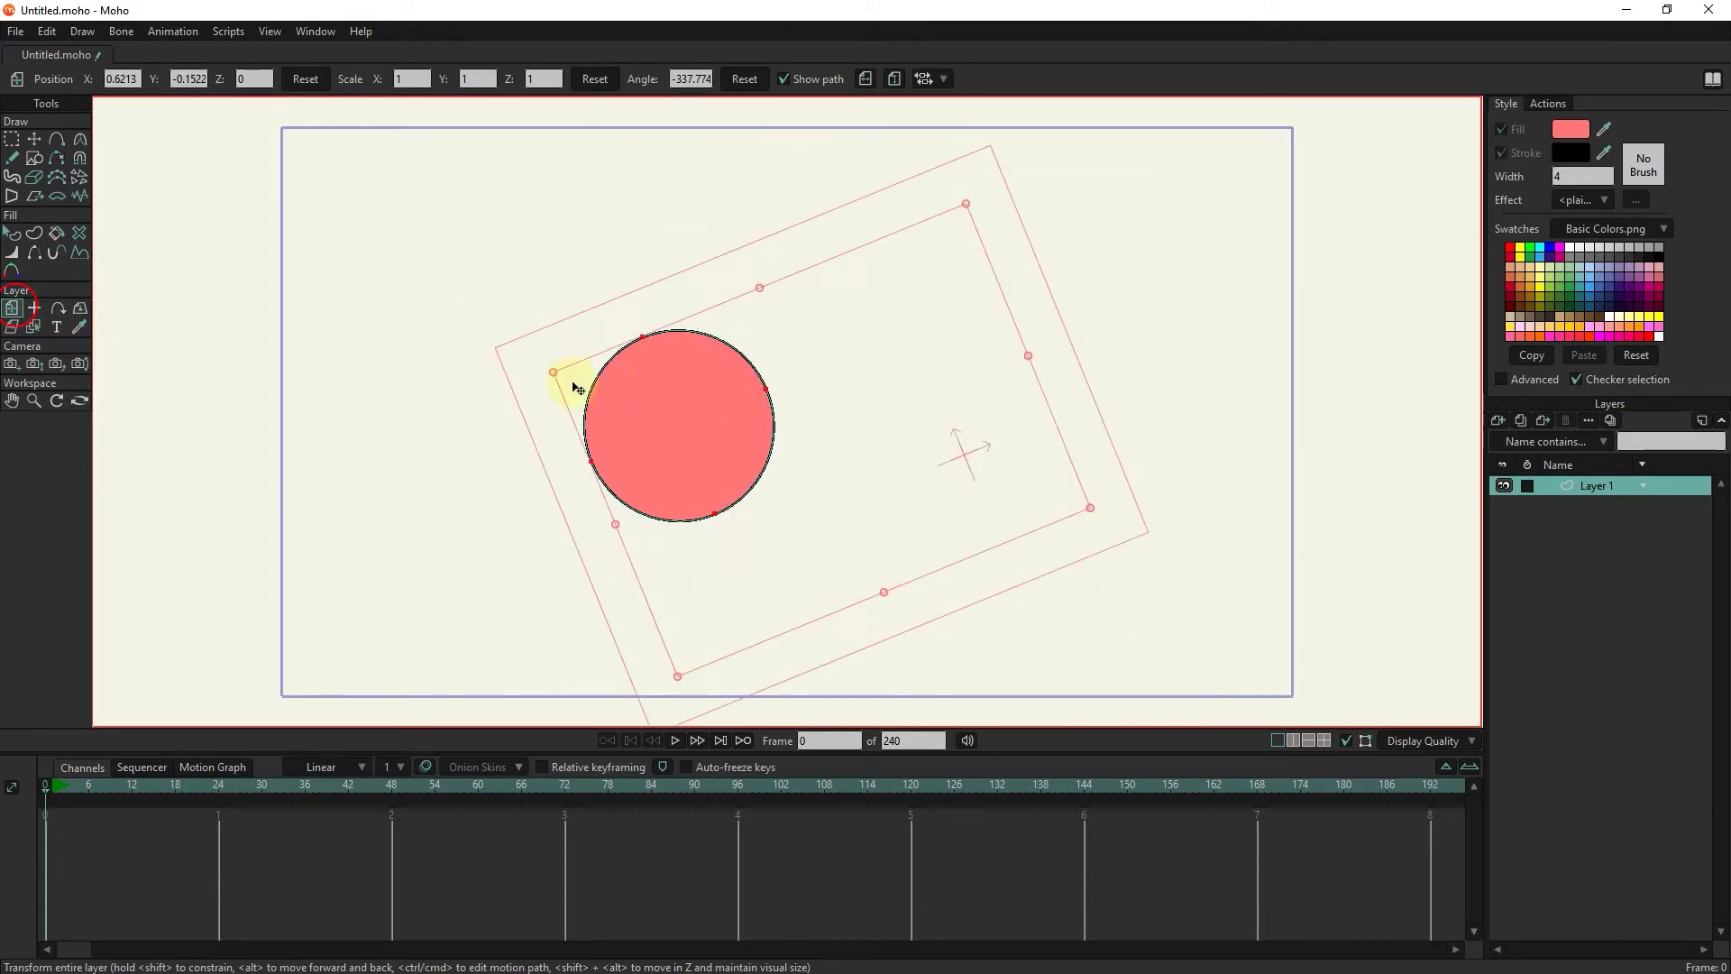
pyautogui.moveTo(638, 424); pyautogui.dragTo(772, 487)
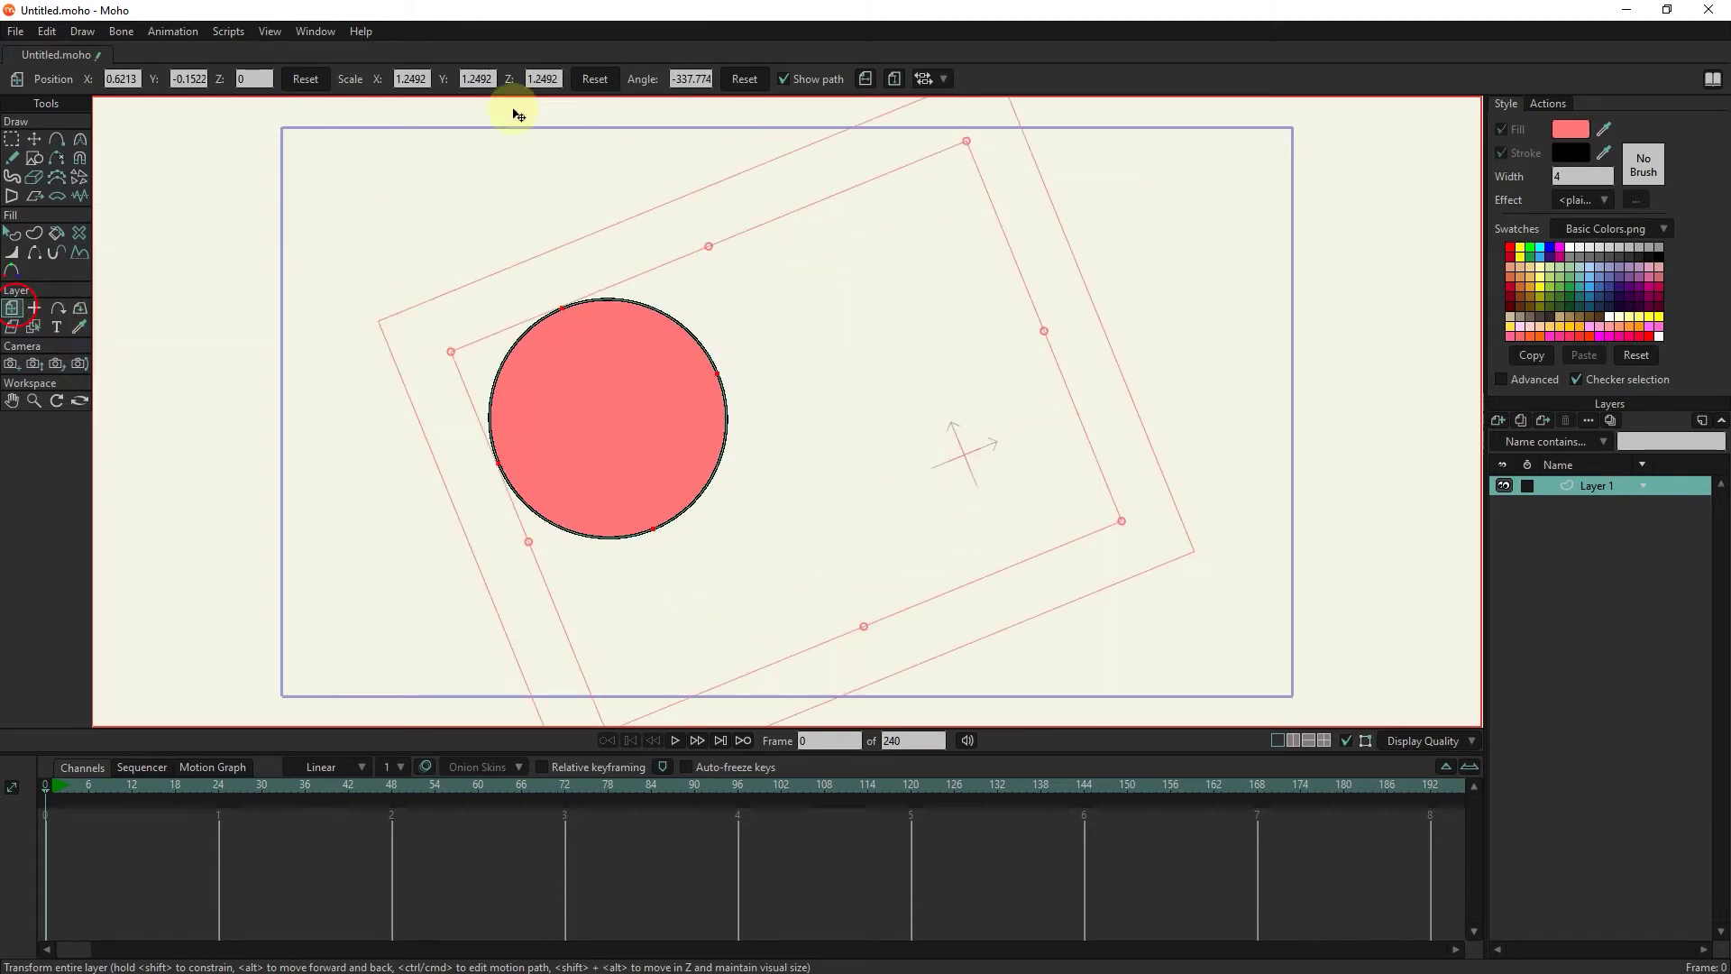
pyautogui.write('1.3713')
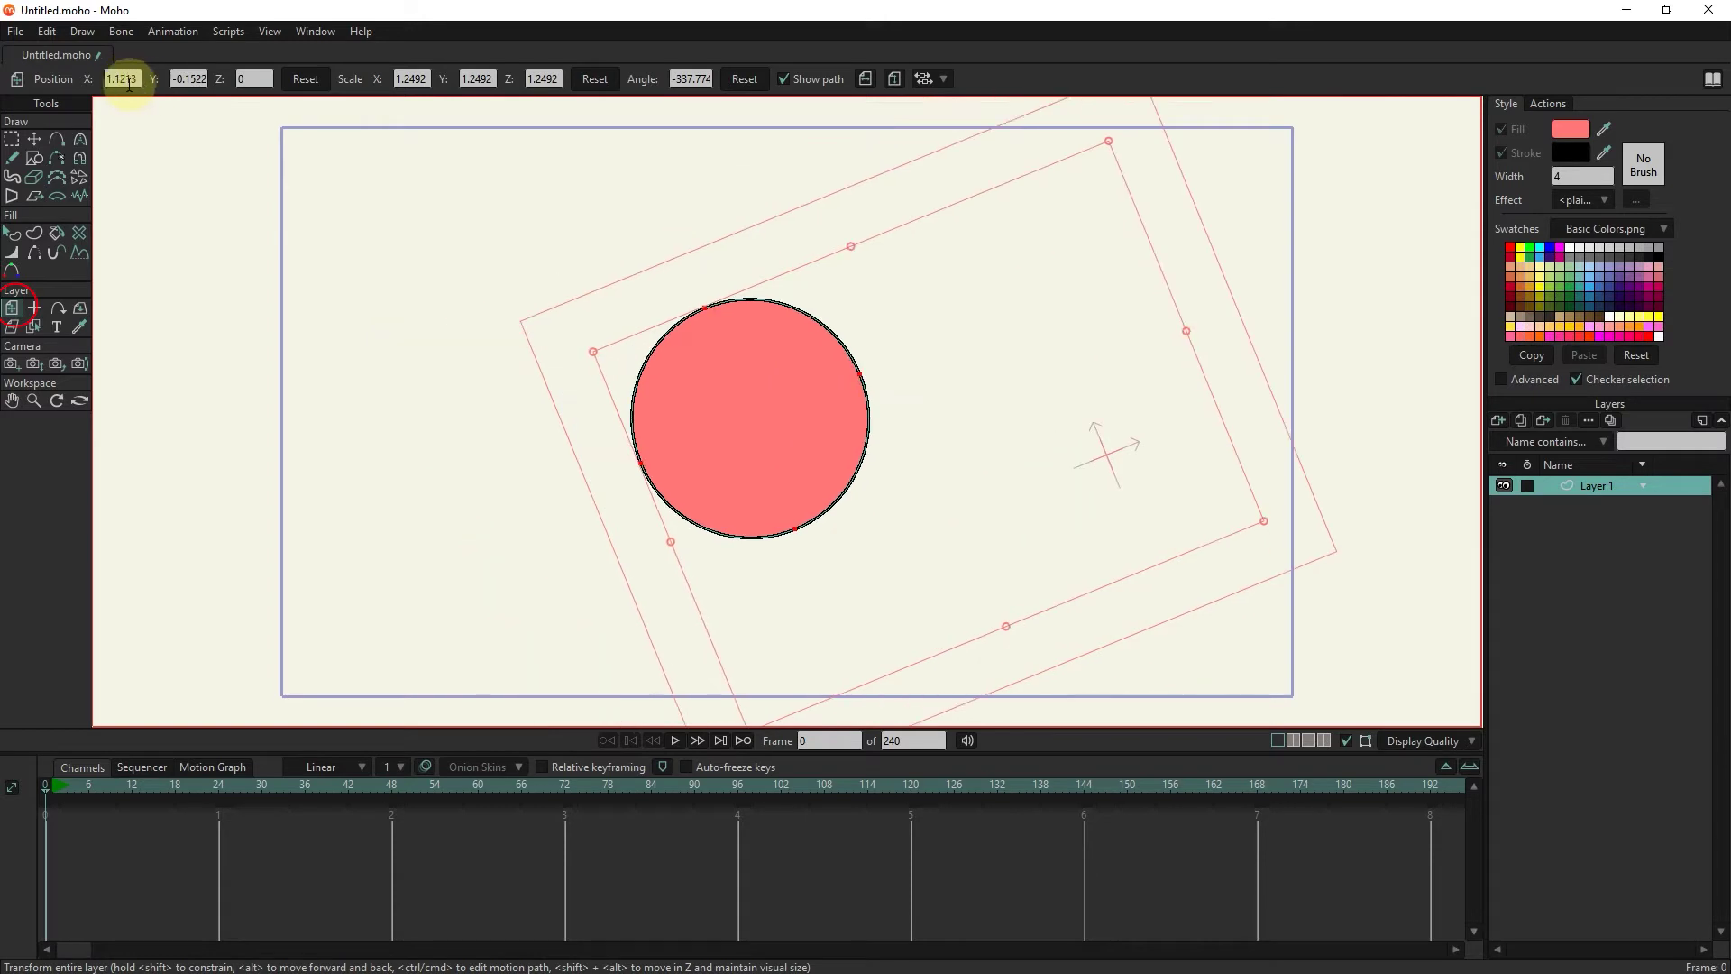
pyautogui.press('Return')
pyautogui.click(189, 79)
pyautogui.write('0.0978')
pyautogui.press('Return')
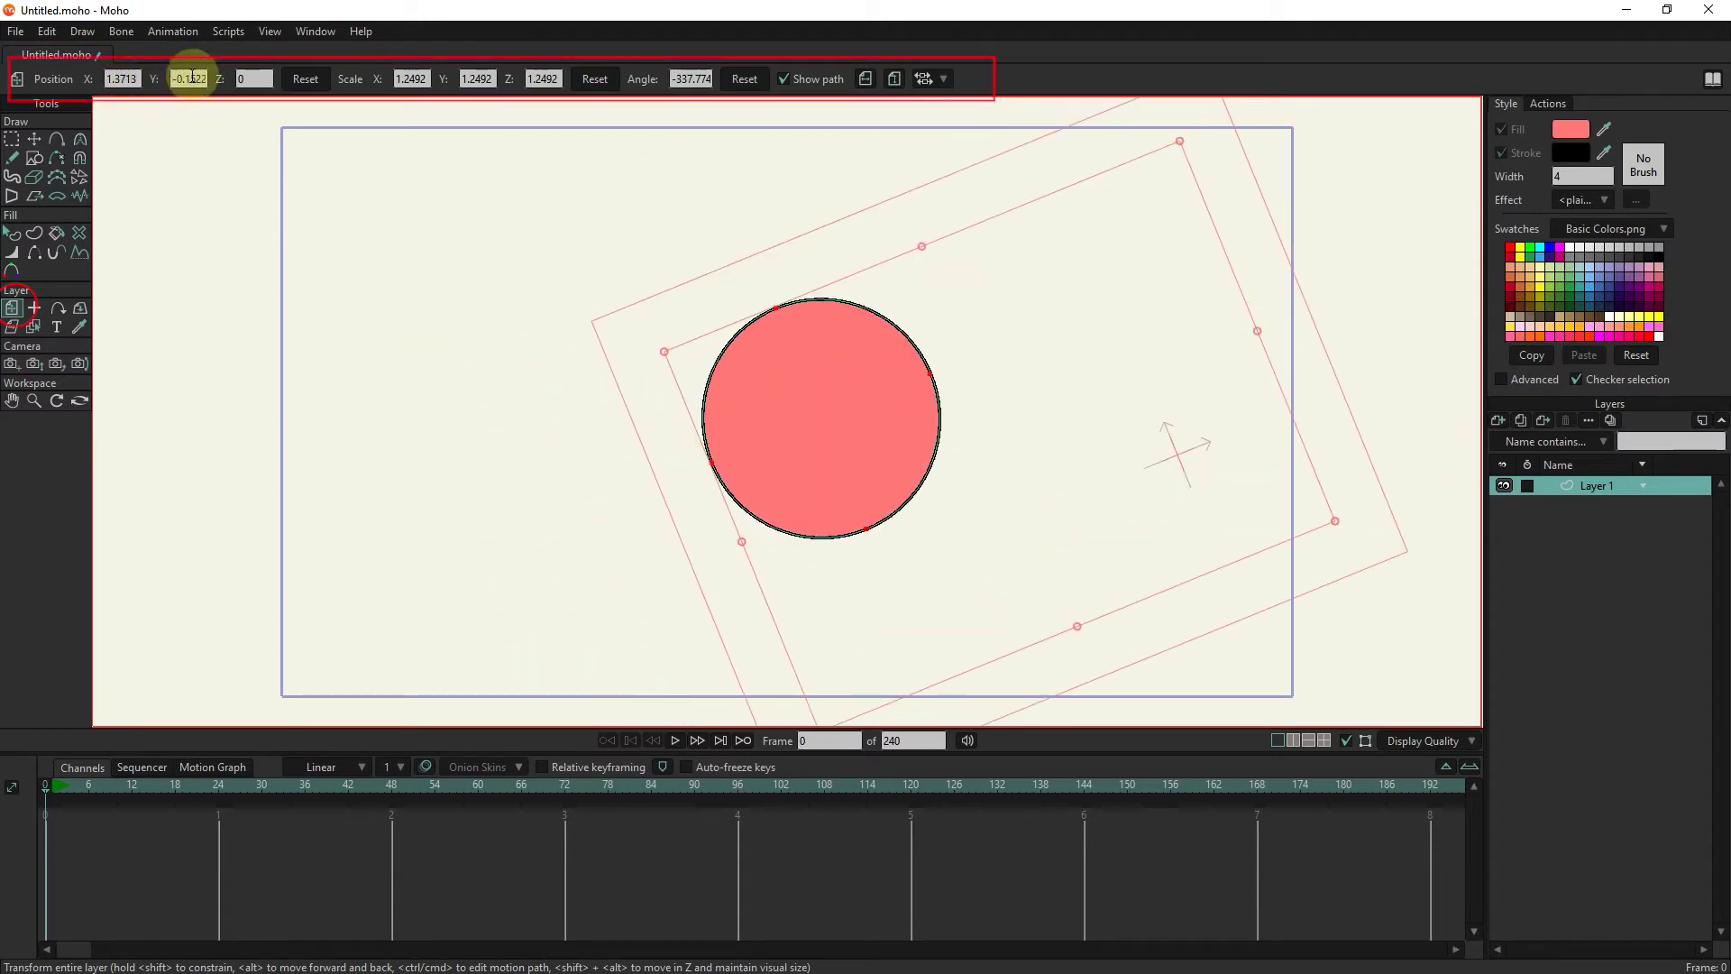
pyautogui.scroll(-4, 251, 79)
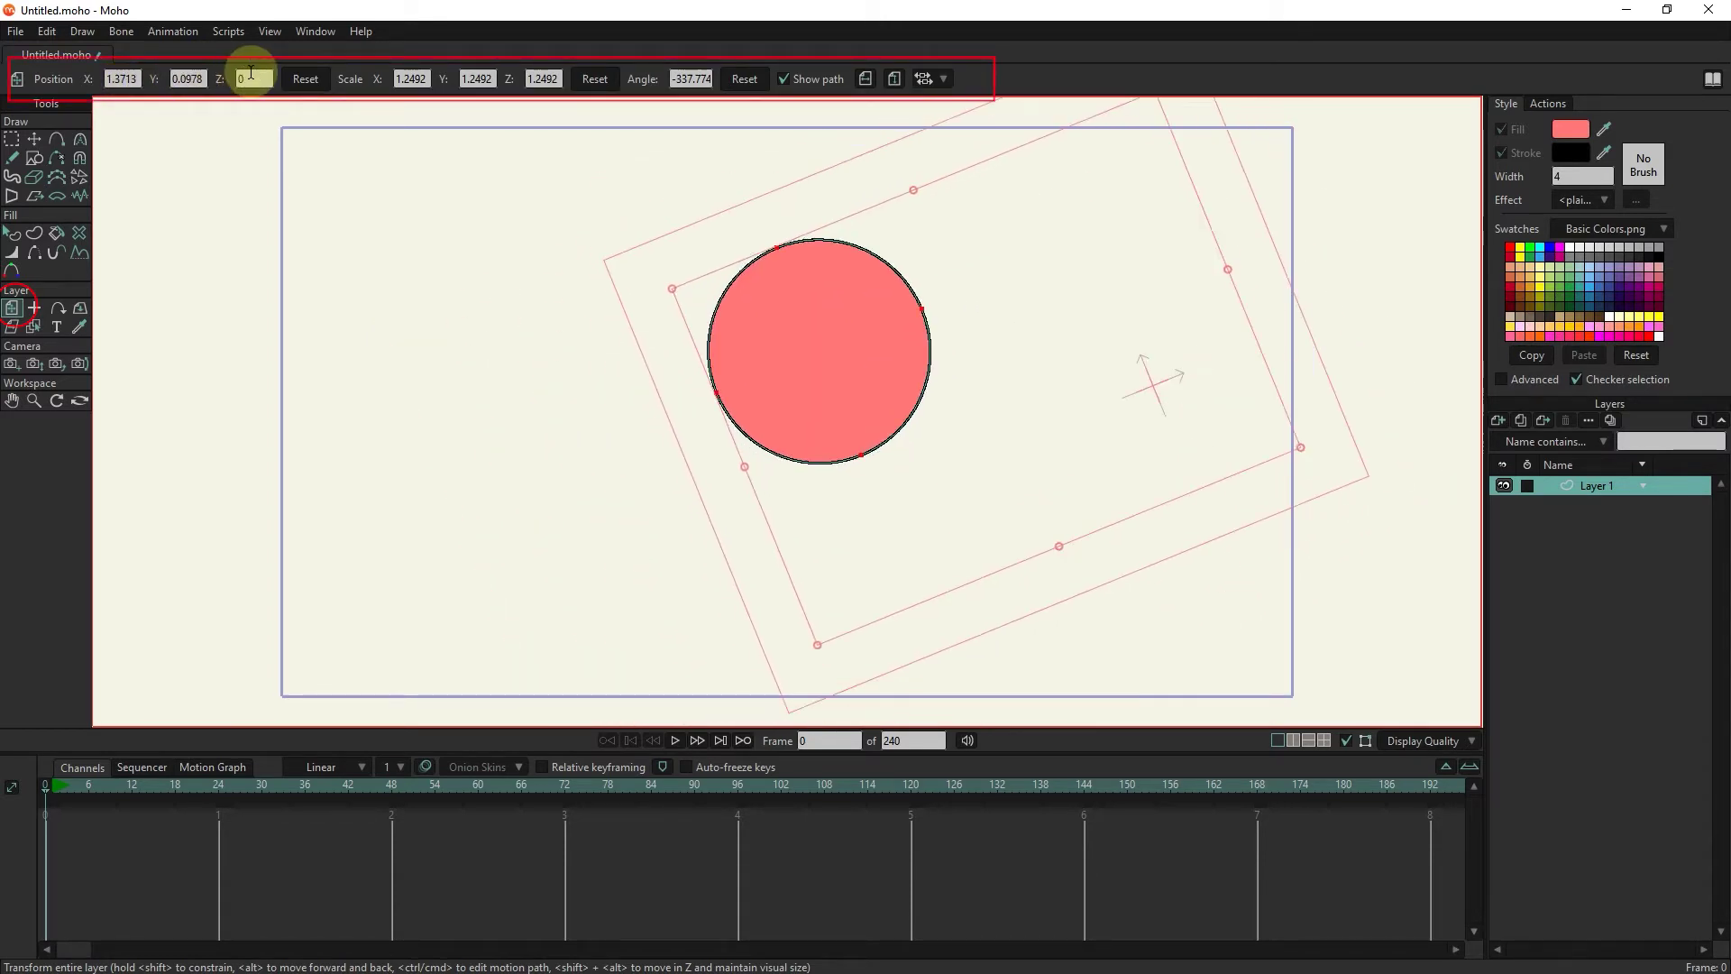
pyautogui.scroll(1, 250, 79)
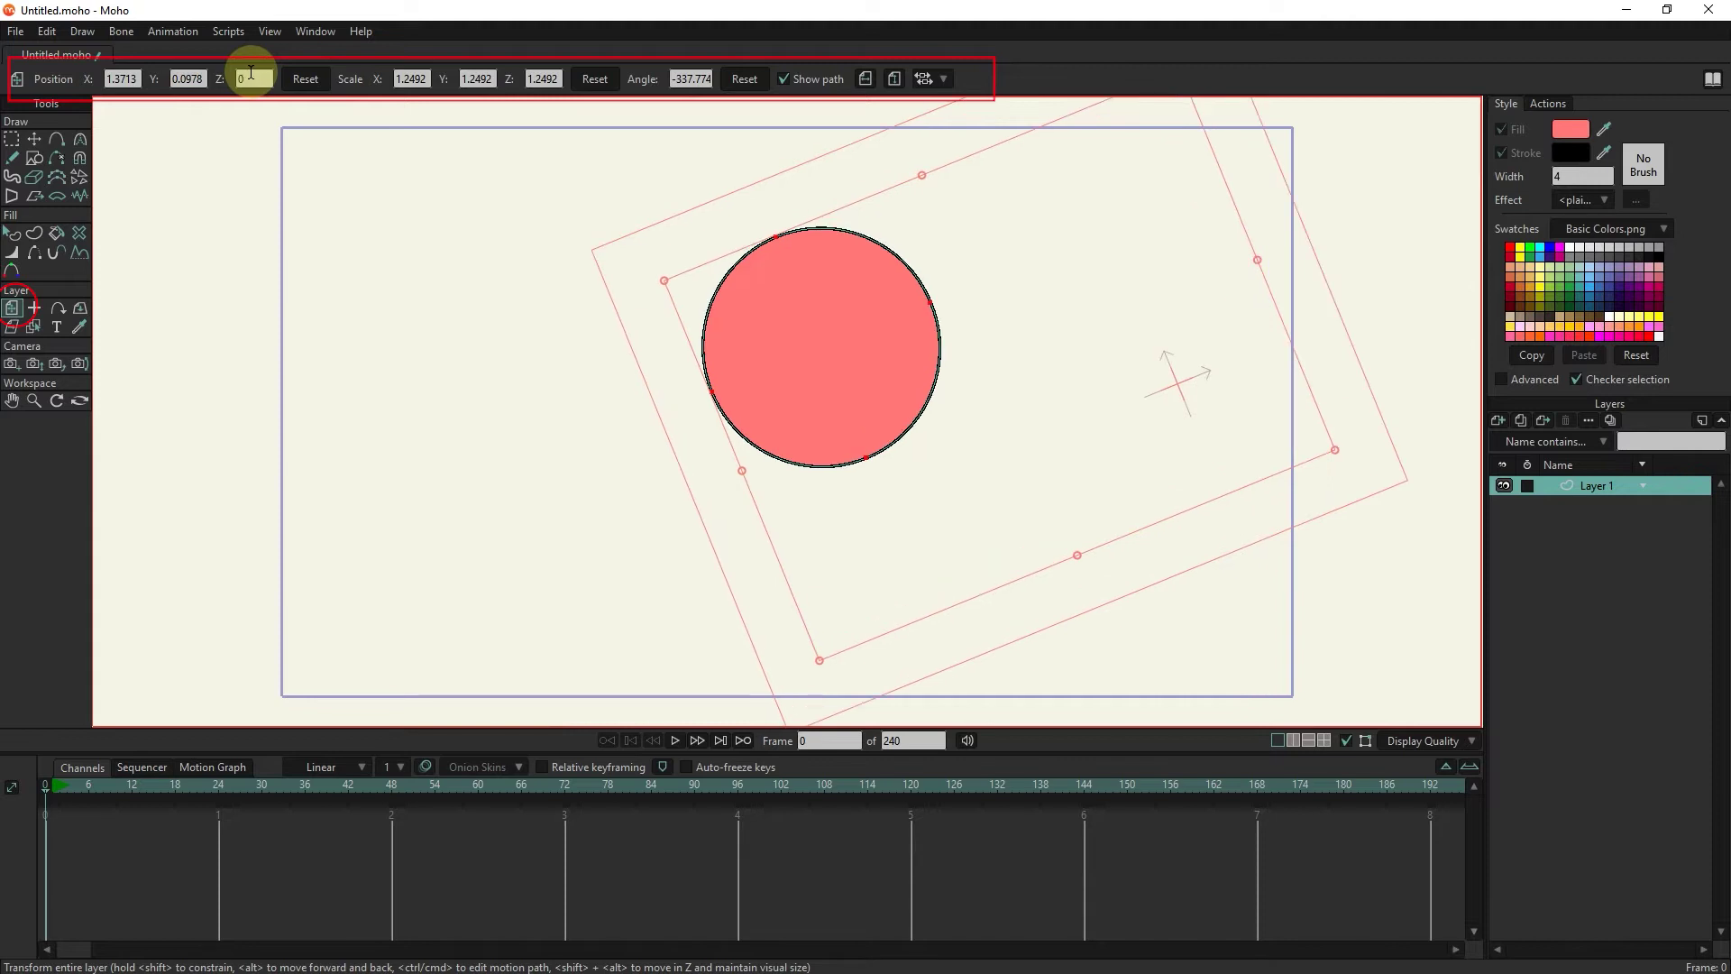
pyautogui.click(305, 79)
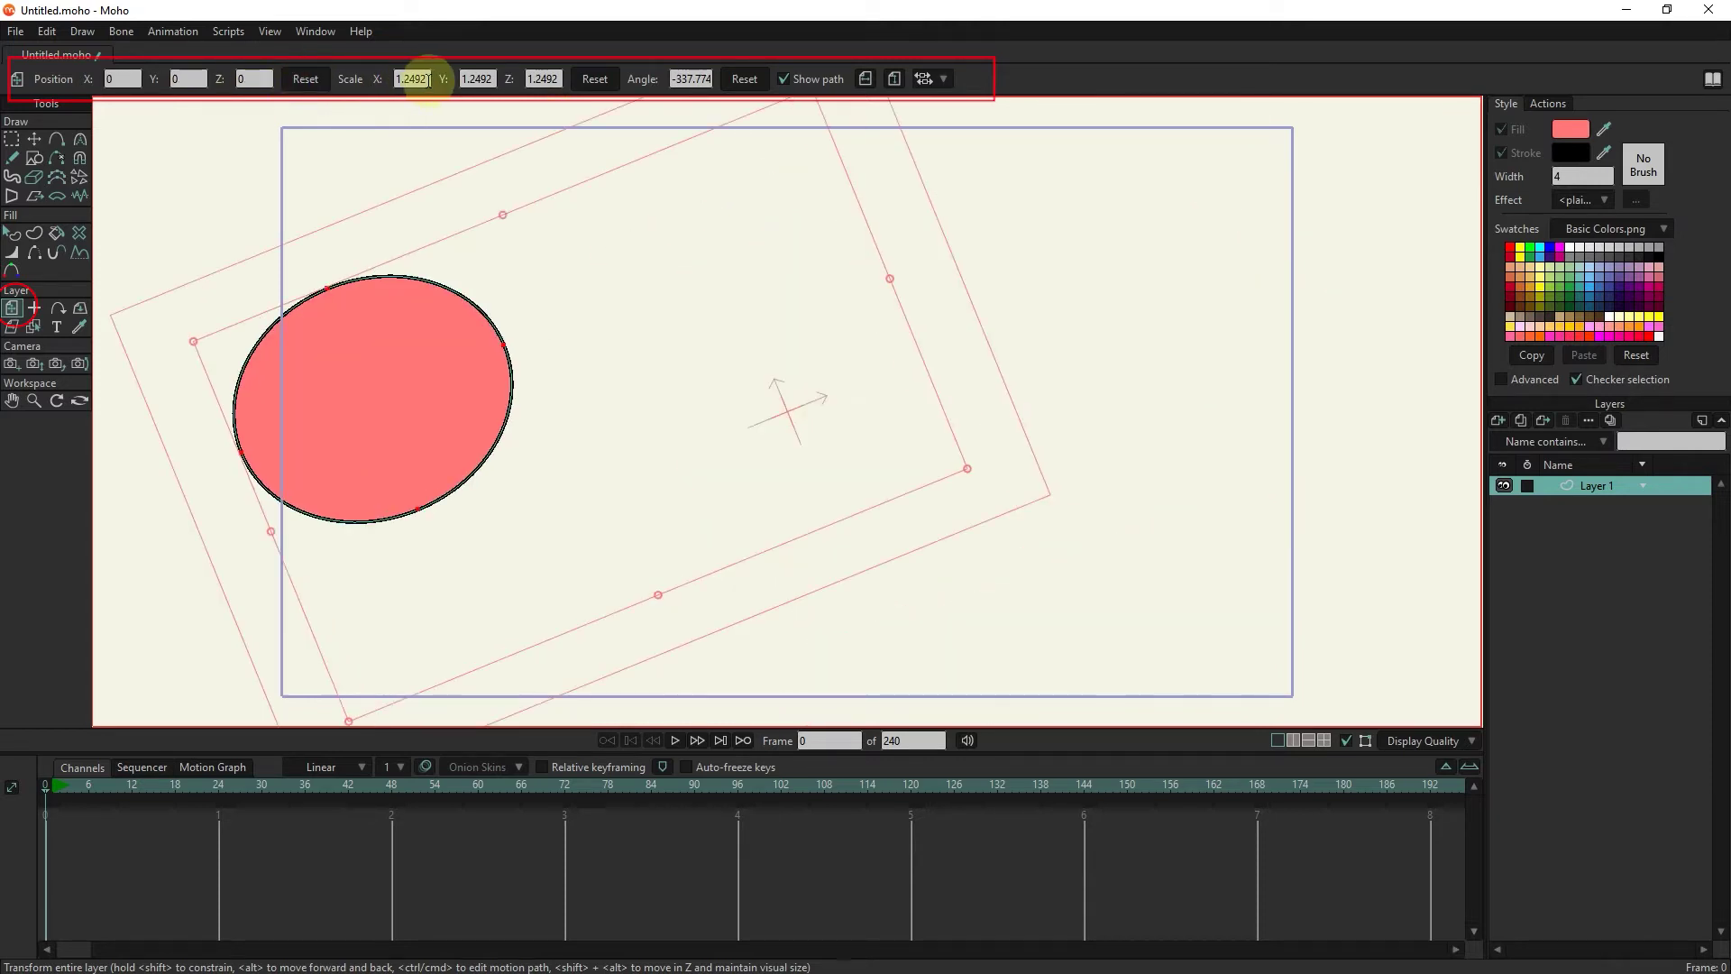
pyautogui.scroll(-5, 409, 78)
pyautogui.scroll(5, 410, 78)
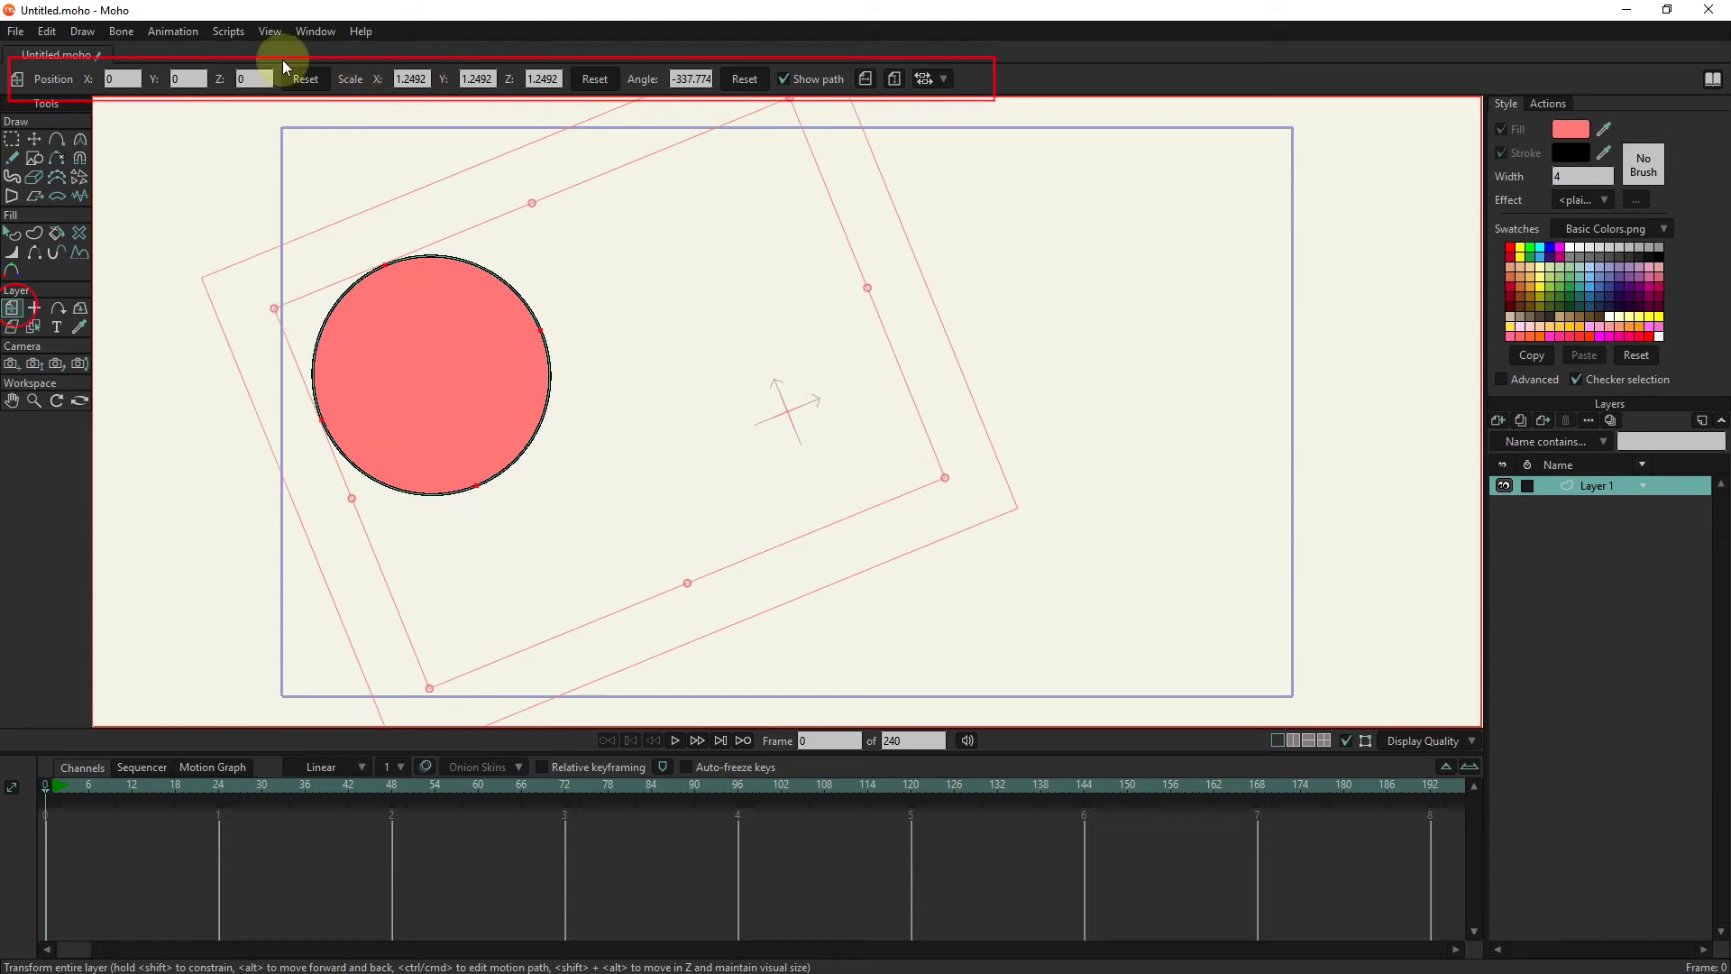
pyautogui.click(594, 79)
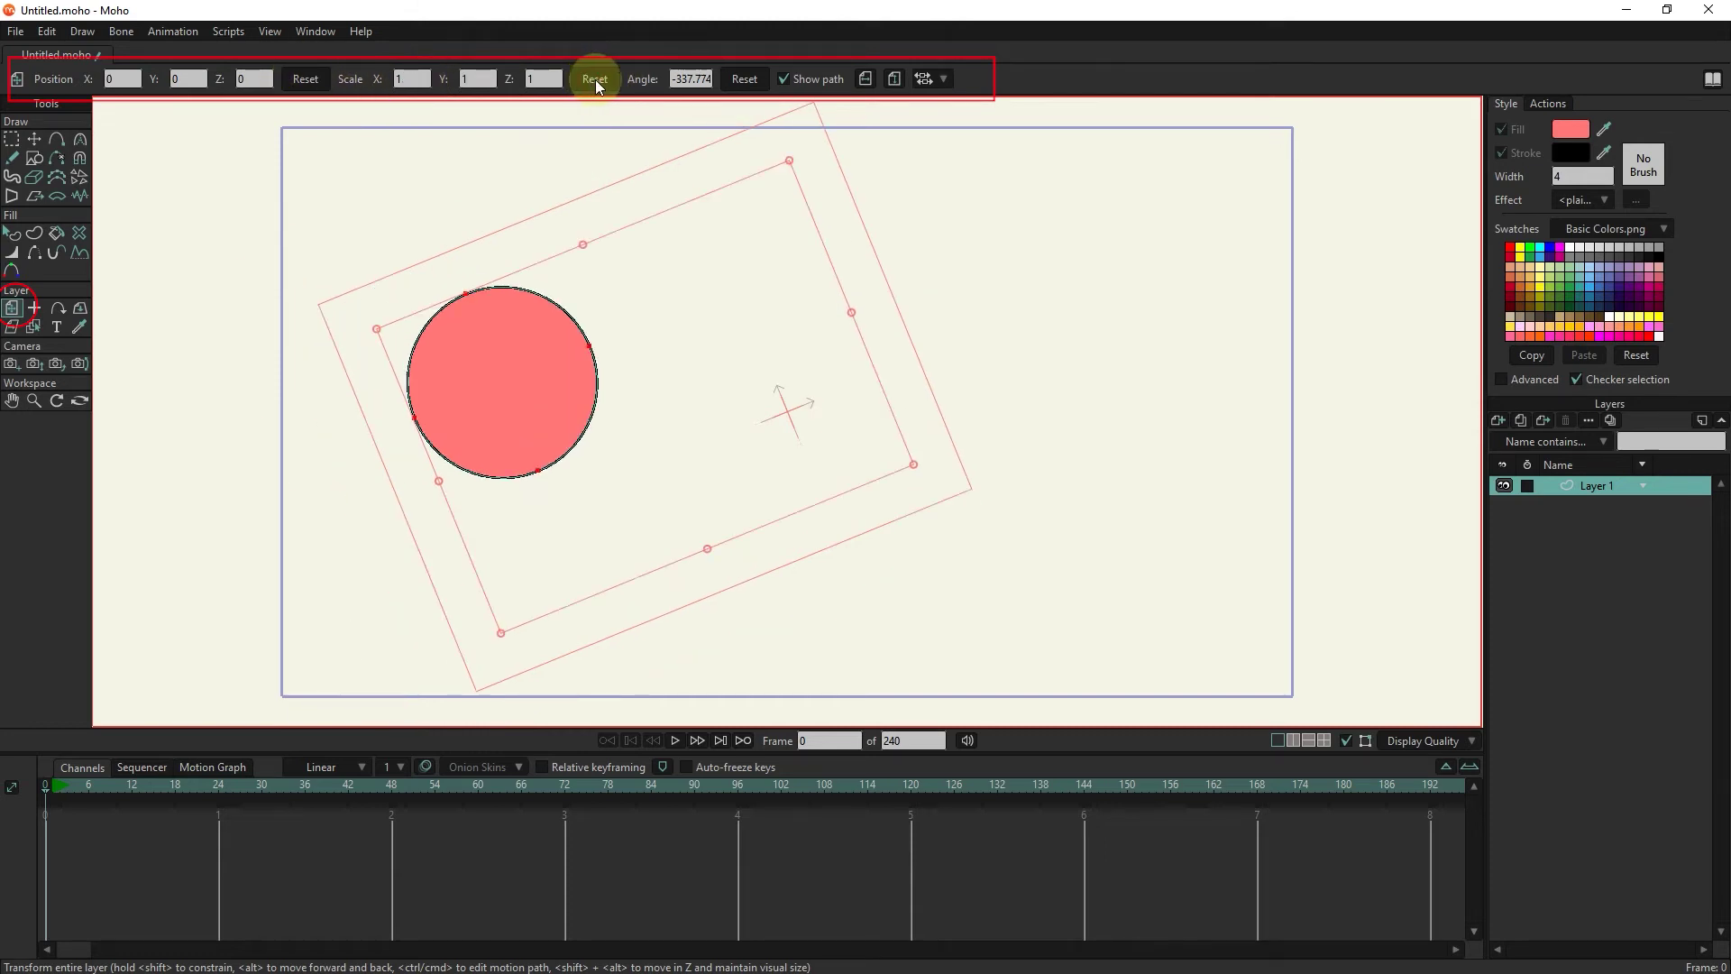
pyautogui.click(743, 79)
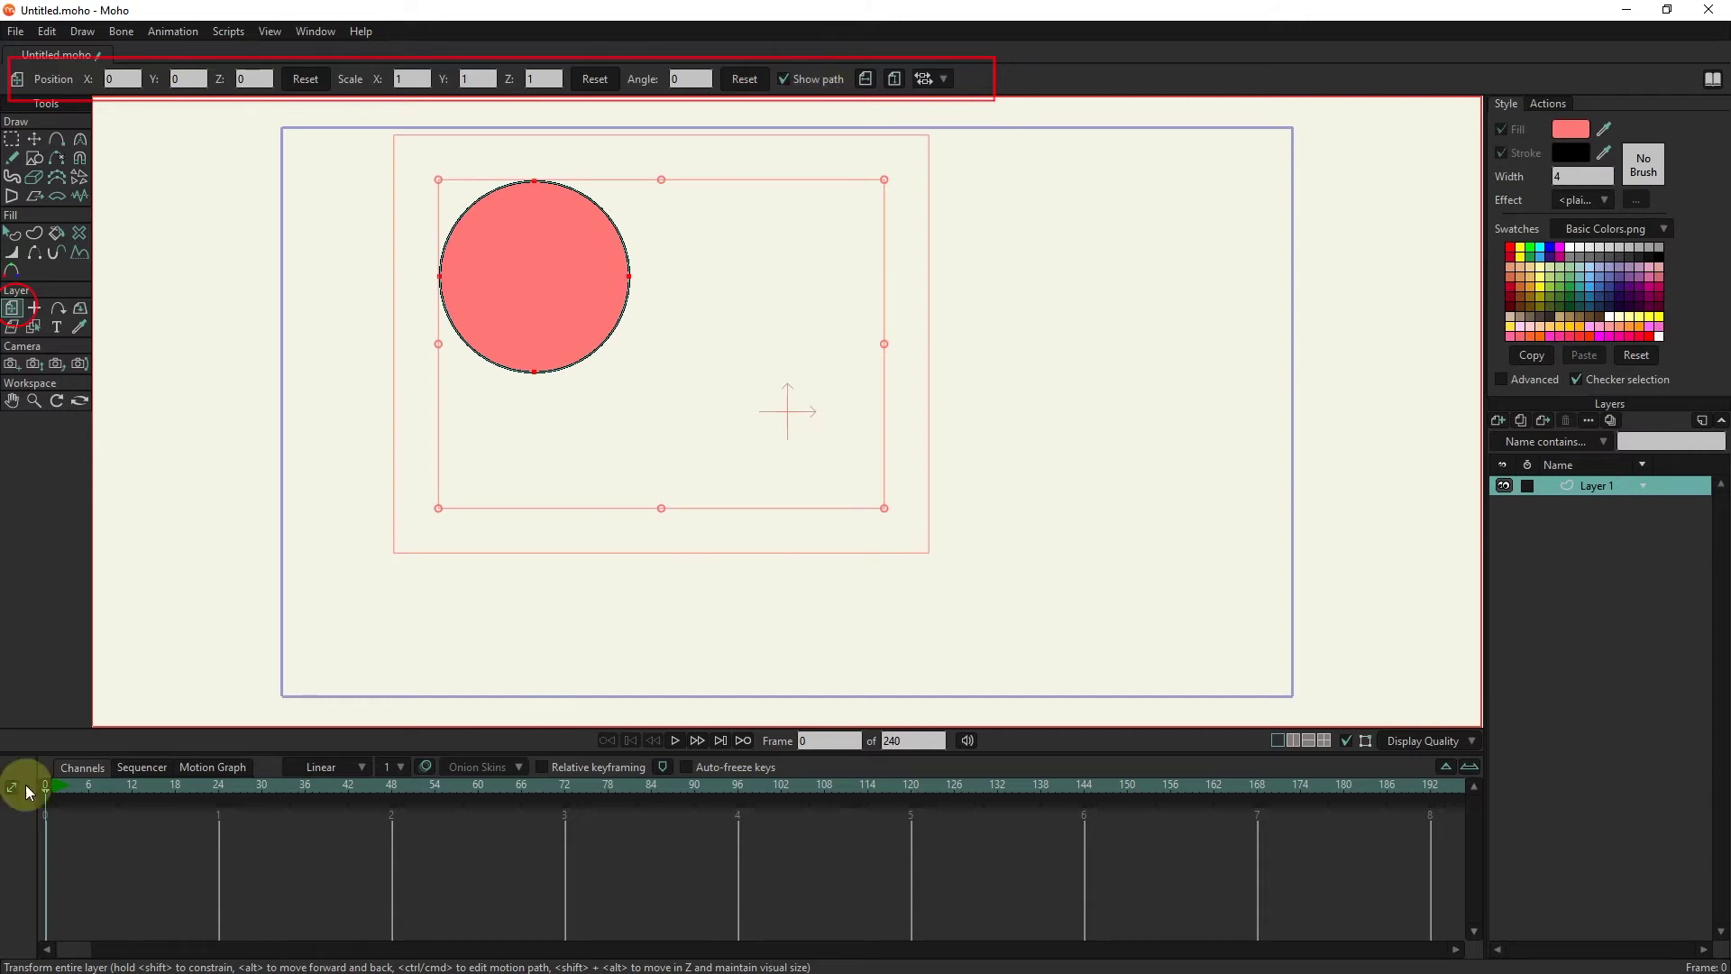
# - Keyframe the layer moving down-right at frame 4 and upward at frame 16, then return to frame 0
pyautogui.click(70, 787)
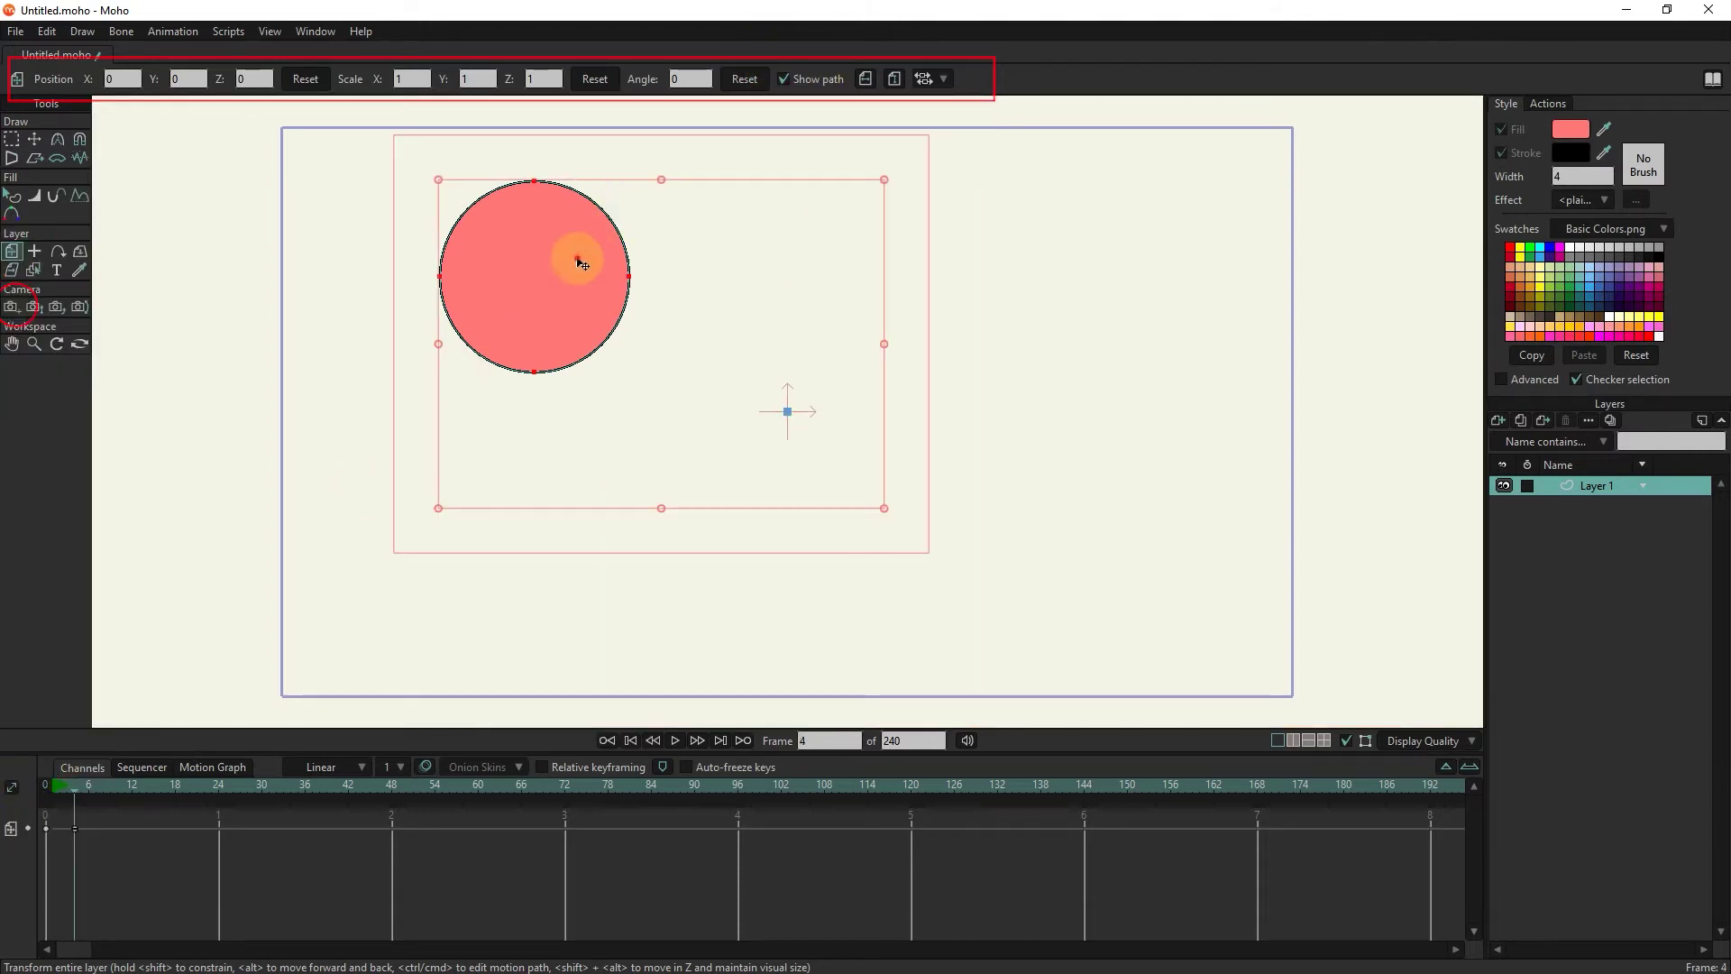
pyautogui.moveTo(579, 262)
pyautogui.mouseDown()
pyautogui.moveTo(977, 471)
pyautogui.moveTo(1031, 298)
pyautogui.mouseUp()
pyautogui.click(160, 787)
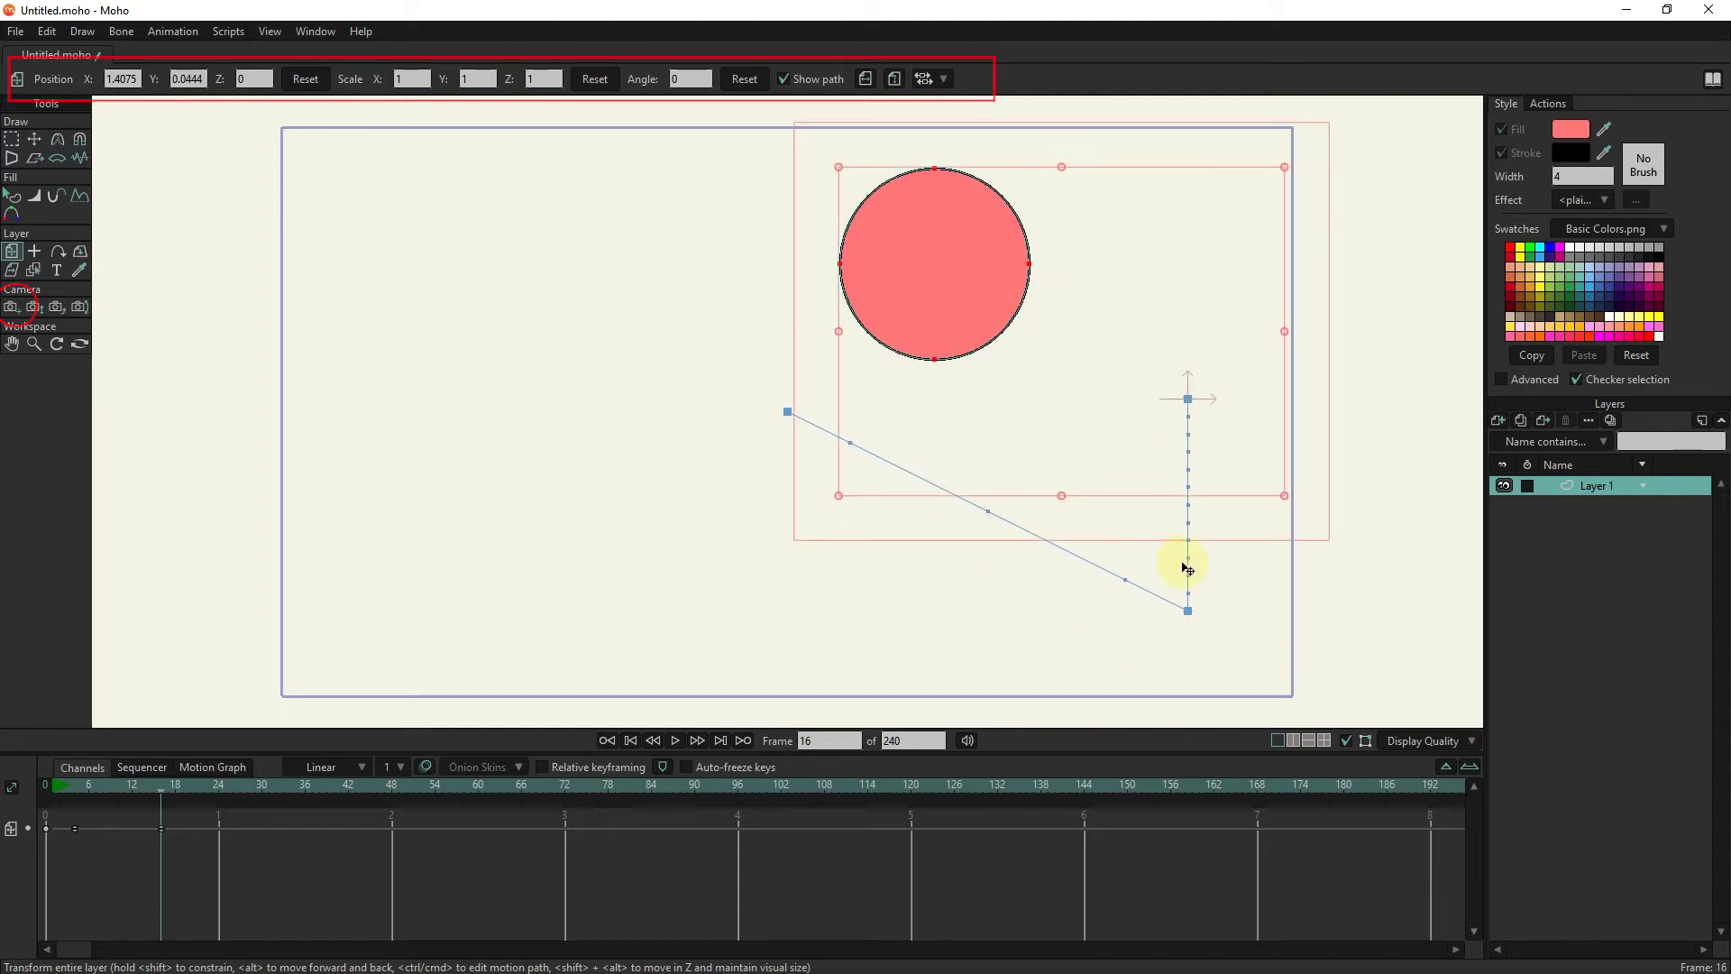
pyautogui.click(784, 79)
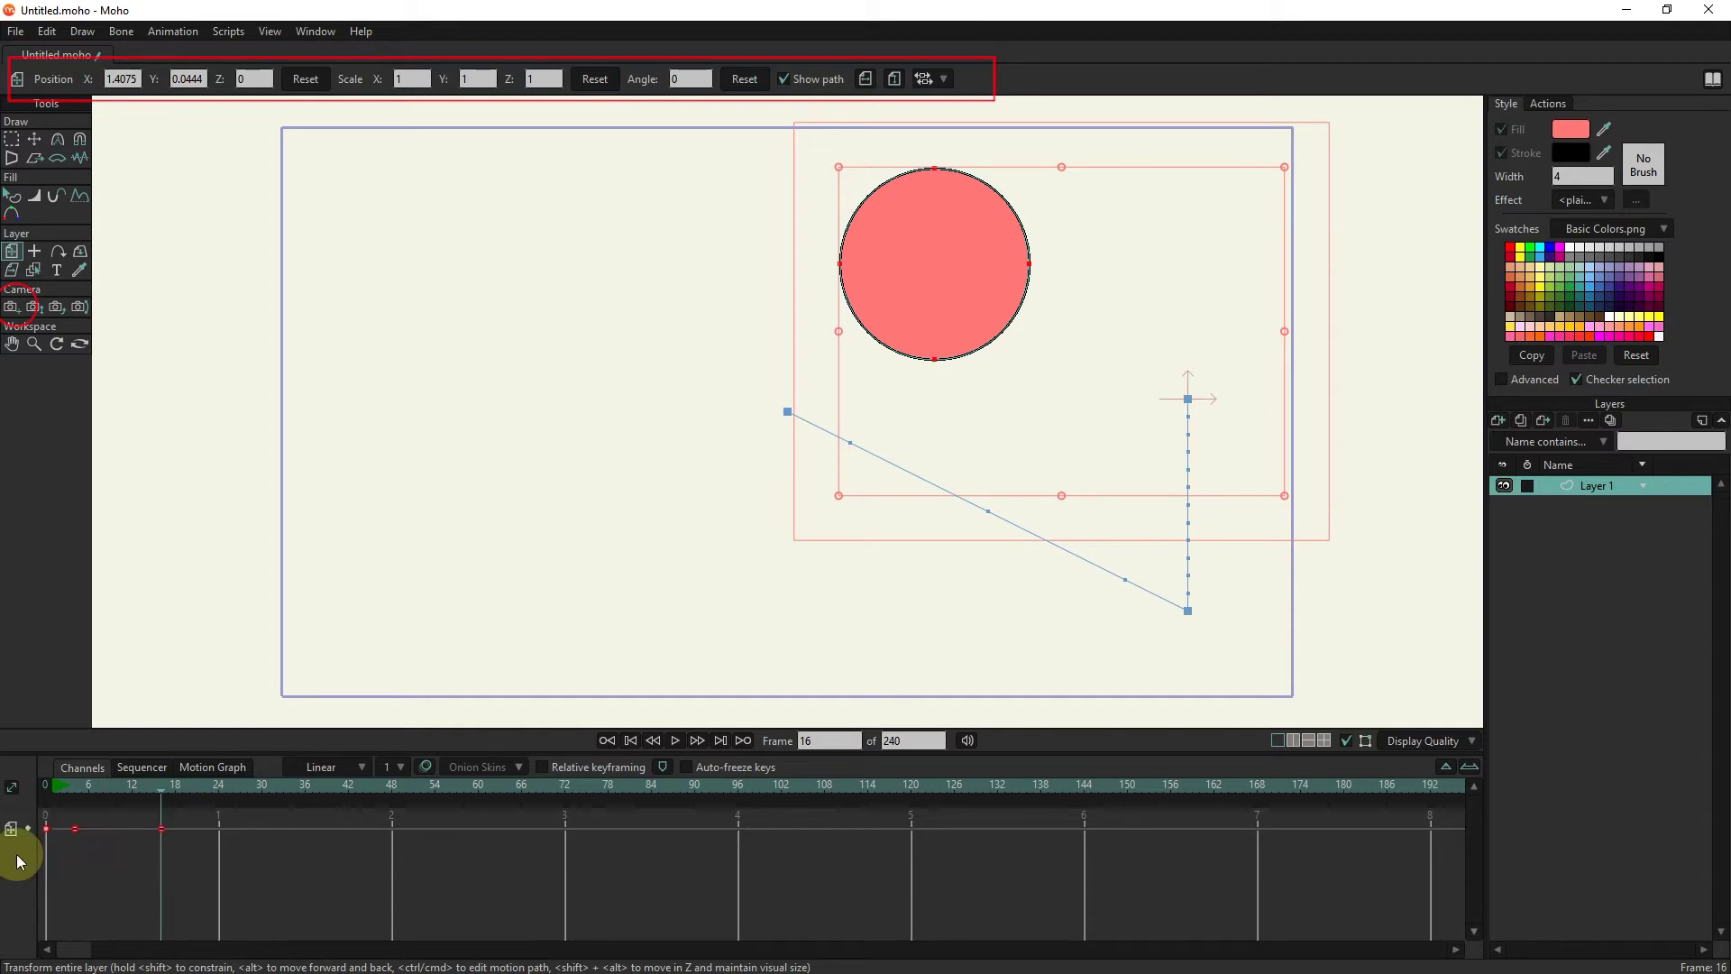
pyautogui.click(47, 789)
# - Try the horizontal and vertical layer flips, then open and dismiss the Align choices
pyautogui.click(864, 77)
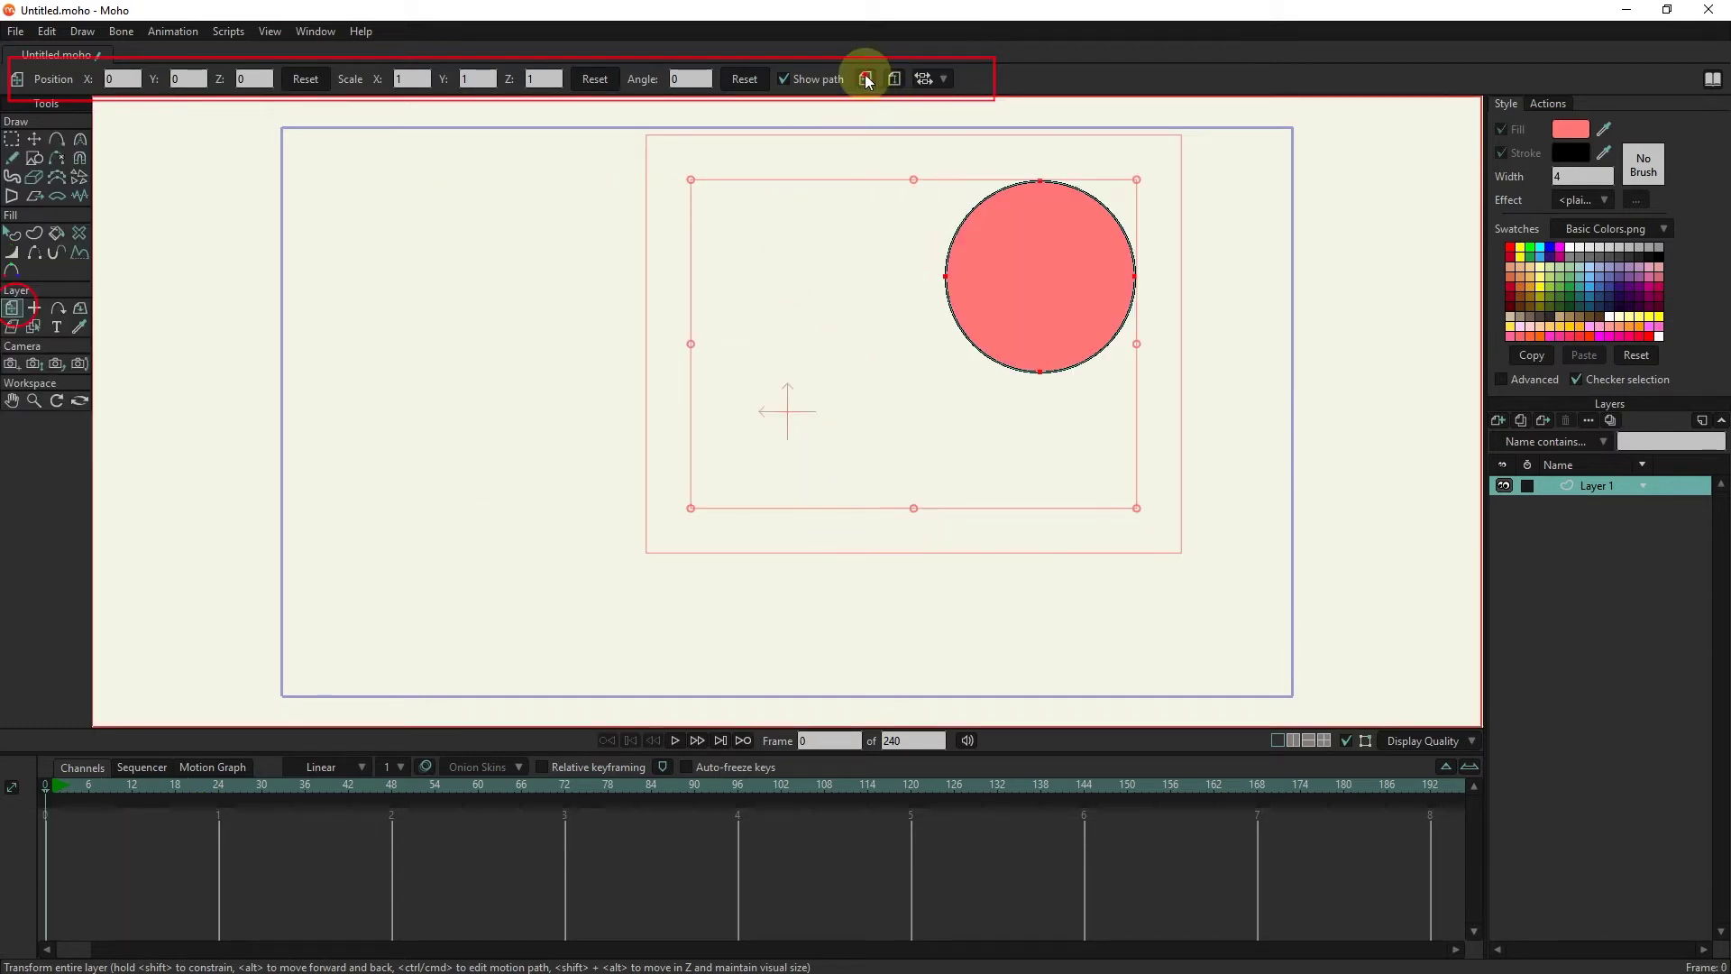
pyautogui.click(896, 78)
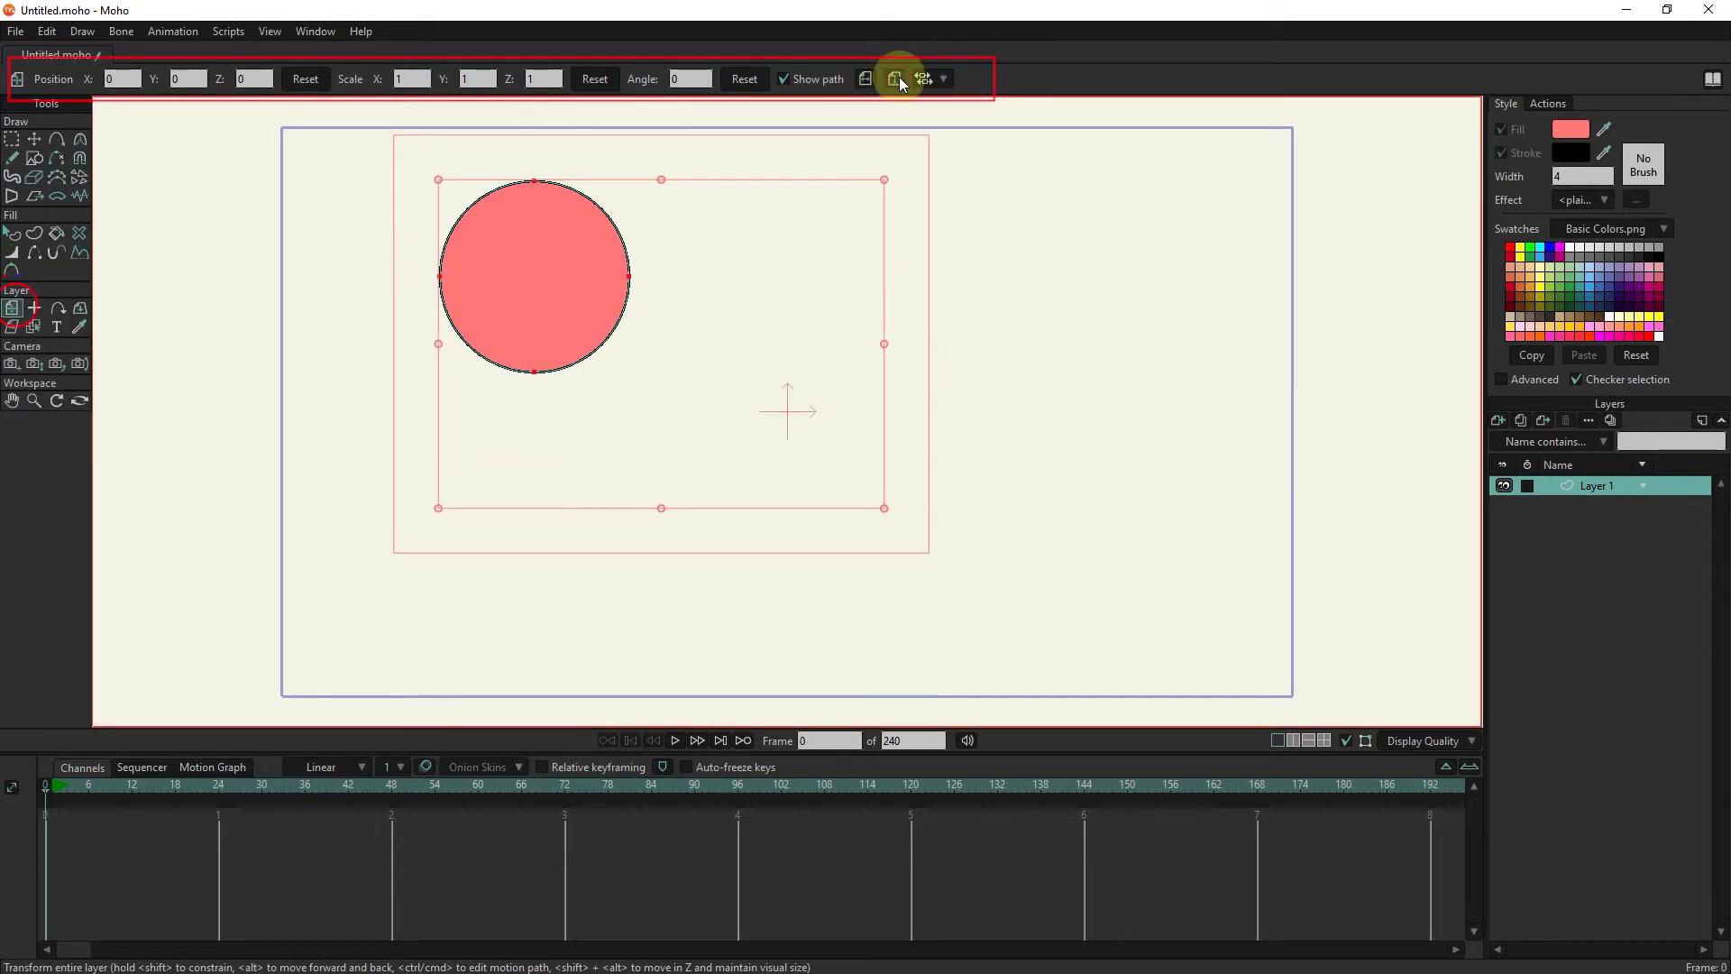
pyautogui.click(897, 77)
pyautogui.click(932, 77)
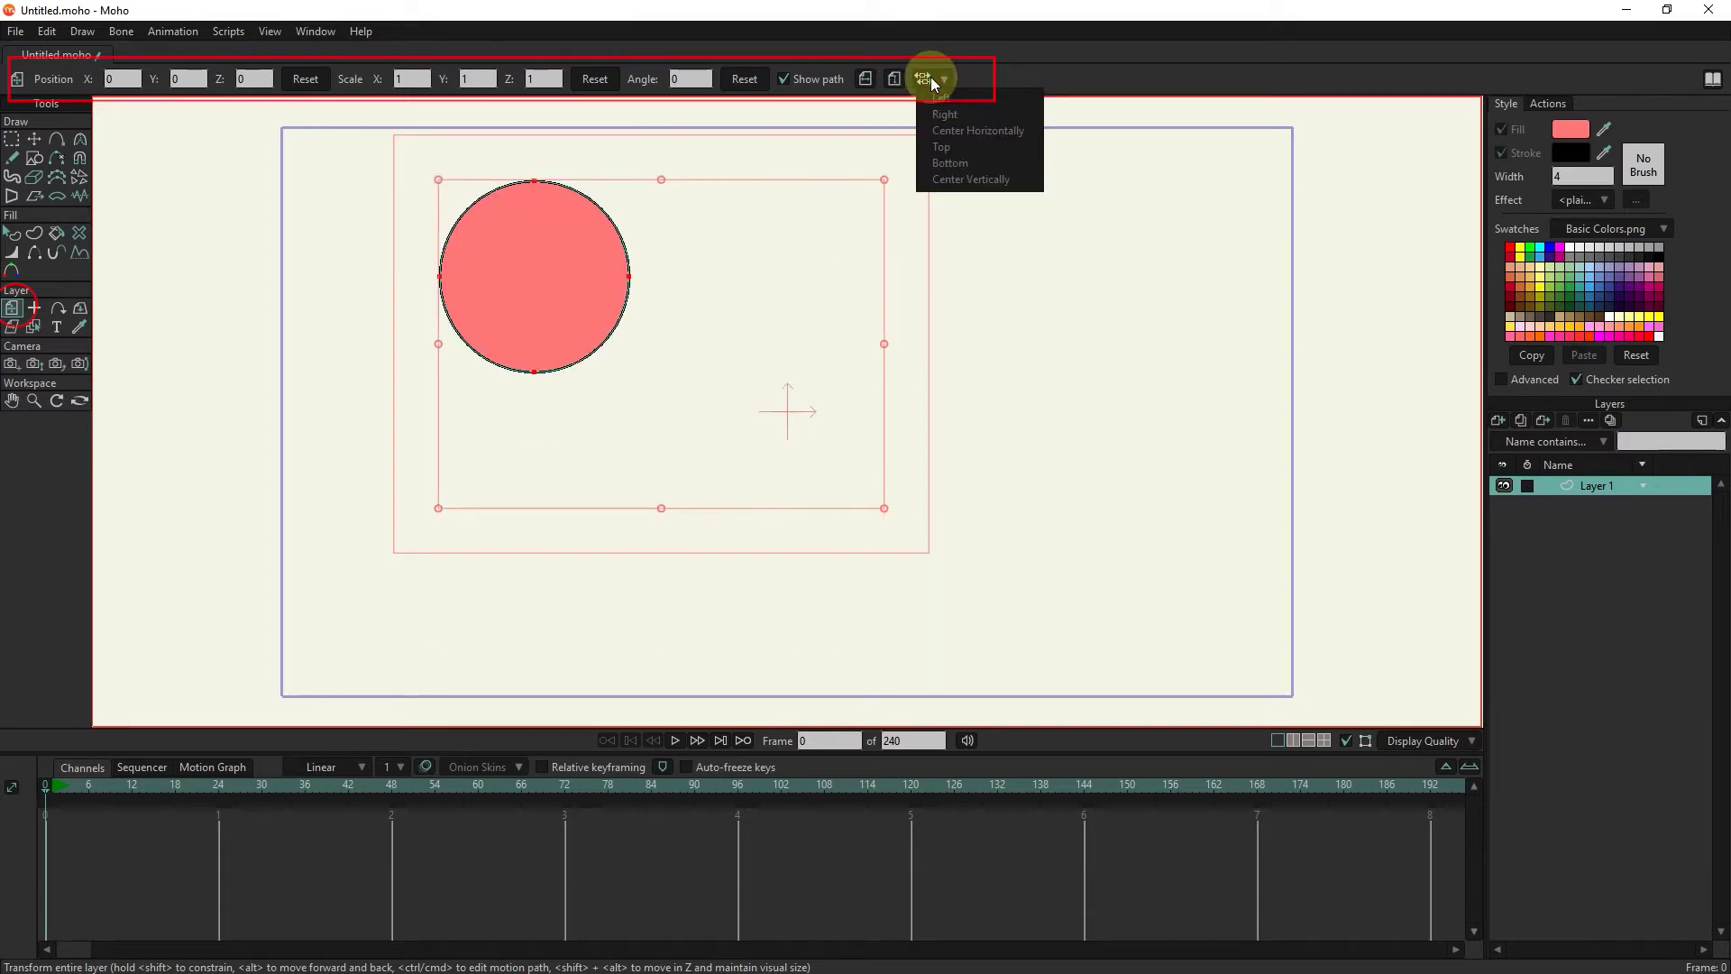
pyautogui.click(963, 221)
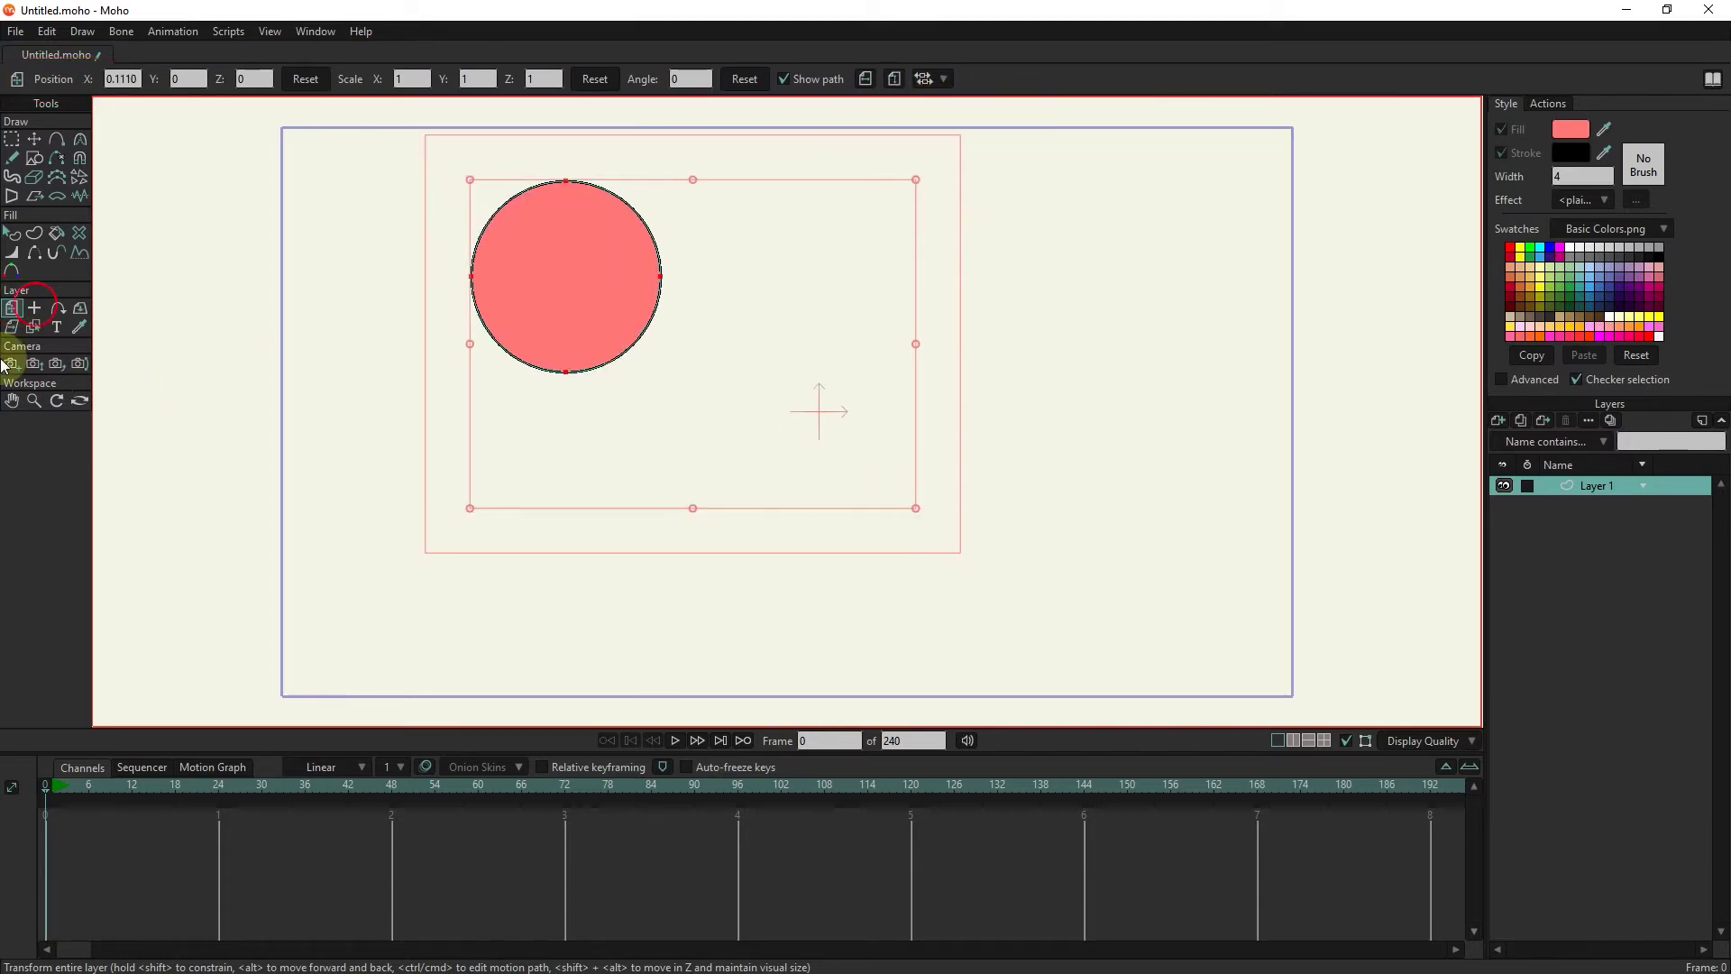
# - Move the circle layer down-left and place its origin to the right of the circle
pyautogui.click(34, 315)
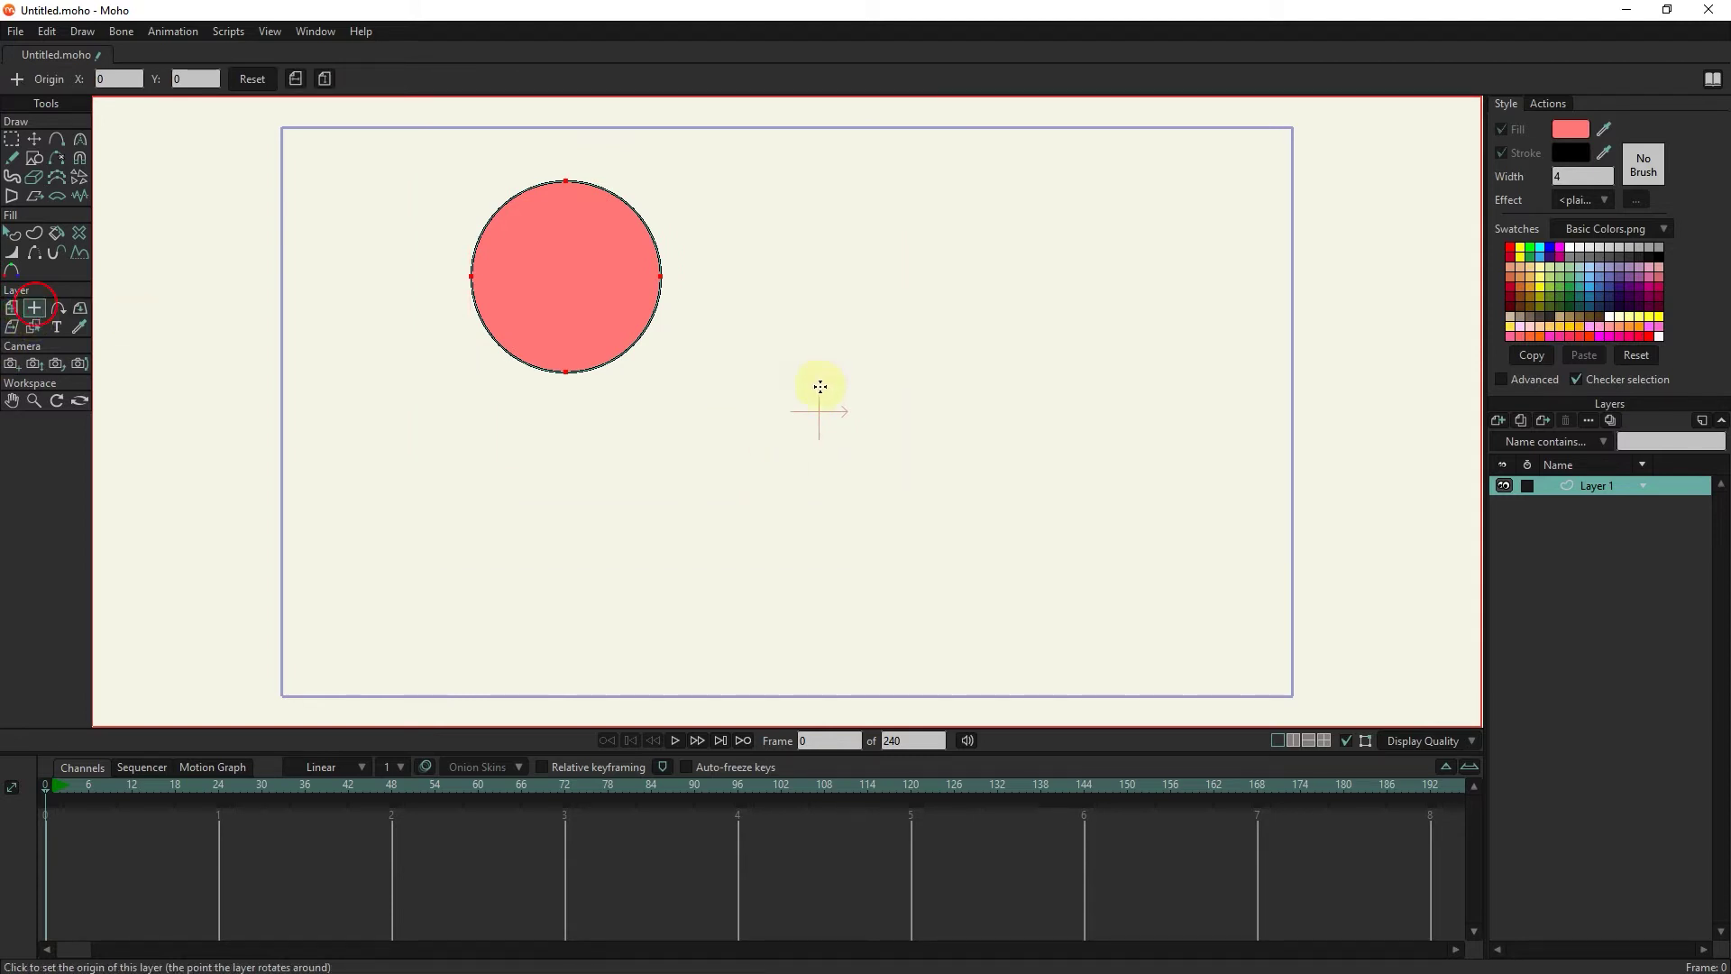
pyautogui.click(12, 308)
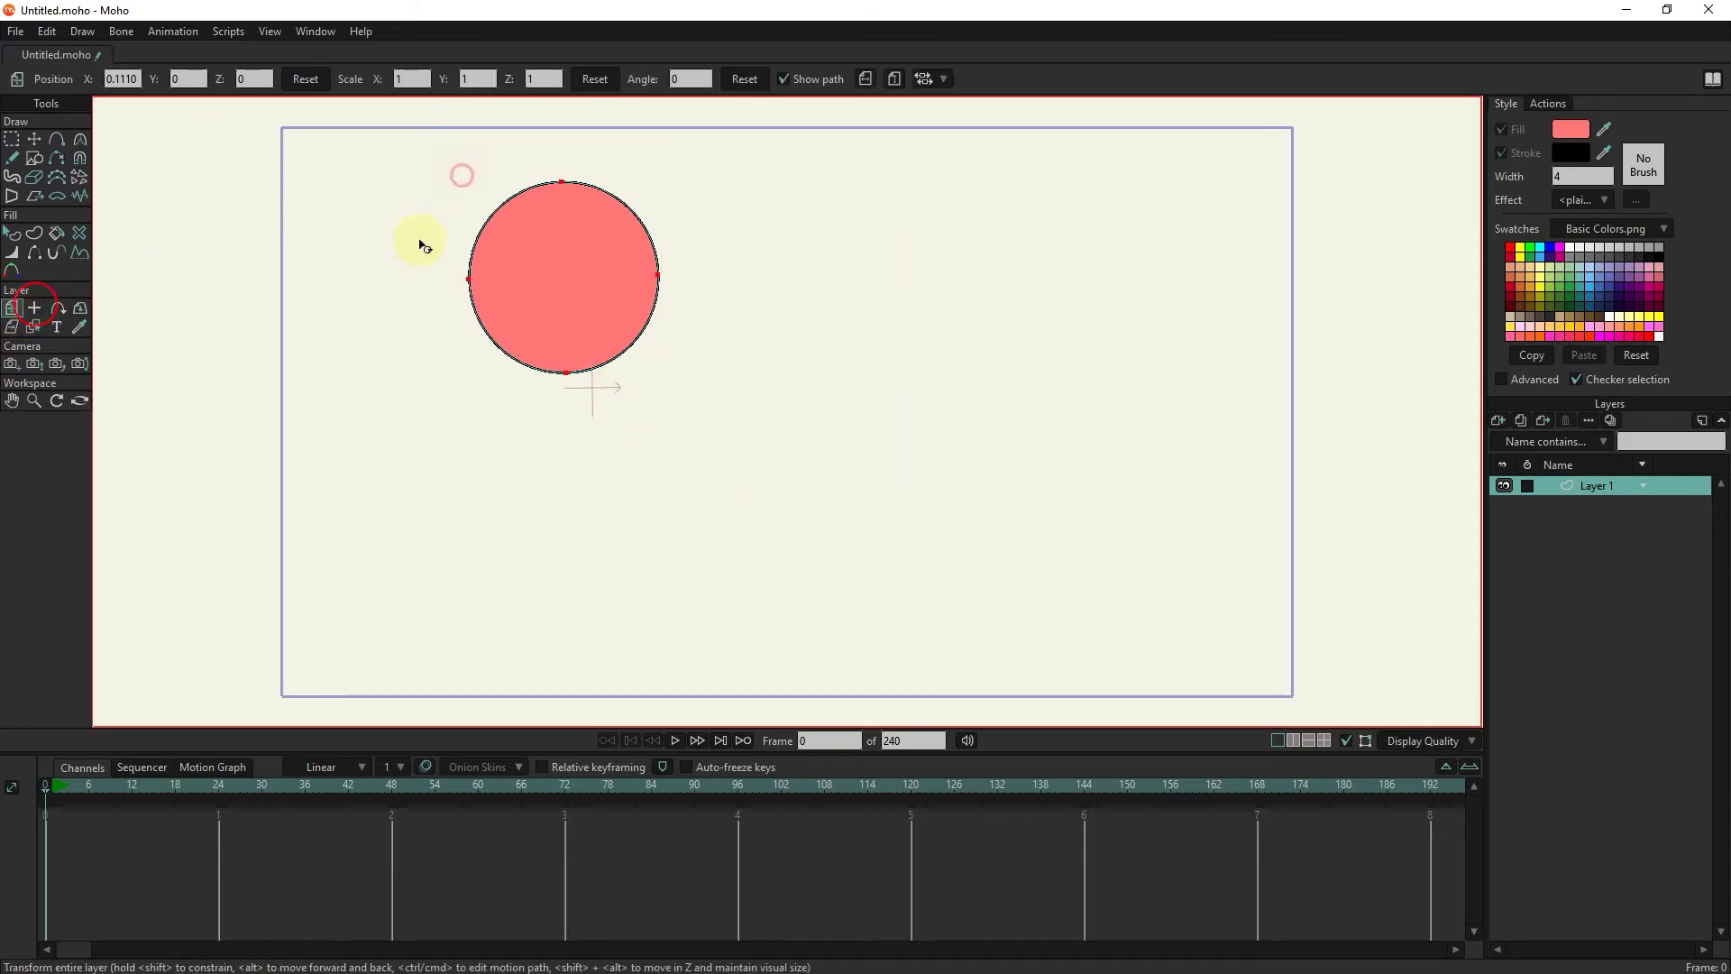
pyautogui.moveTo(536, 314); pyautogui.dragTo(458, 380)
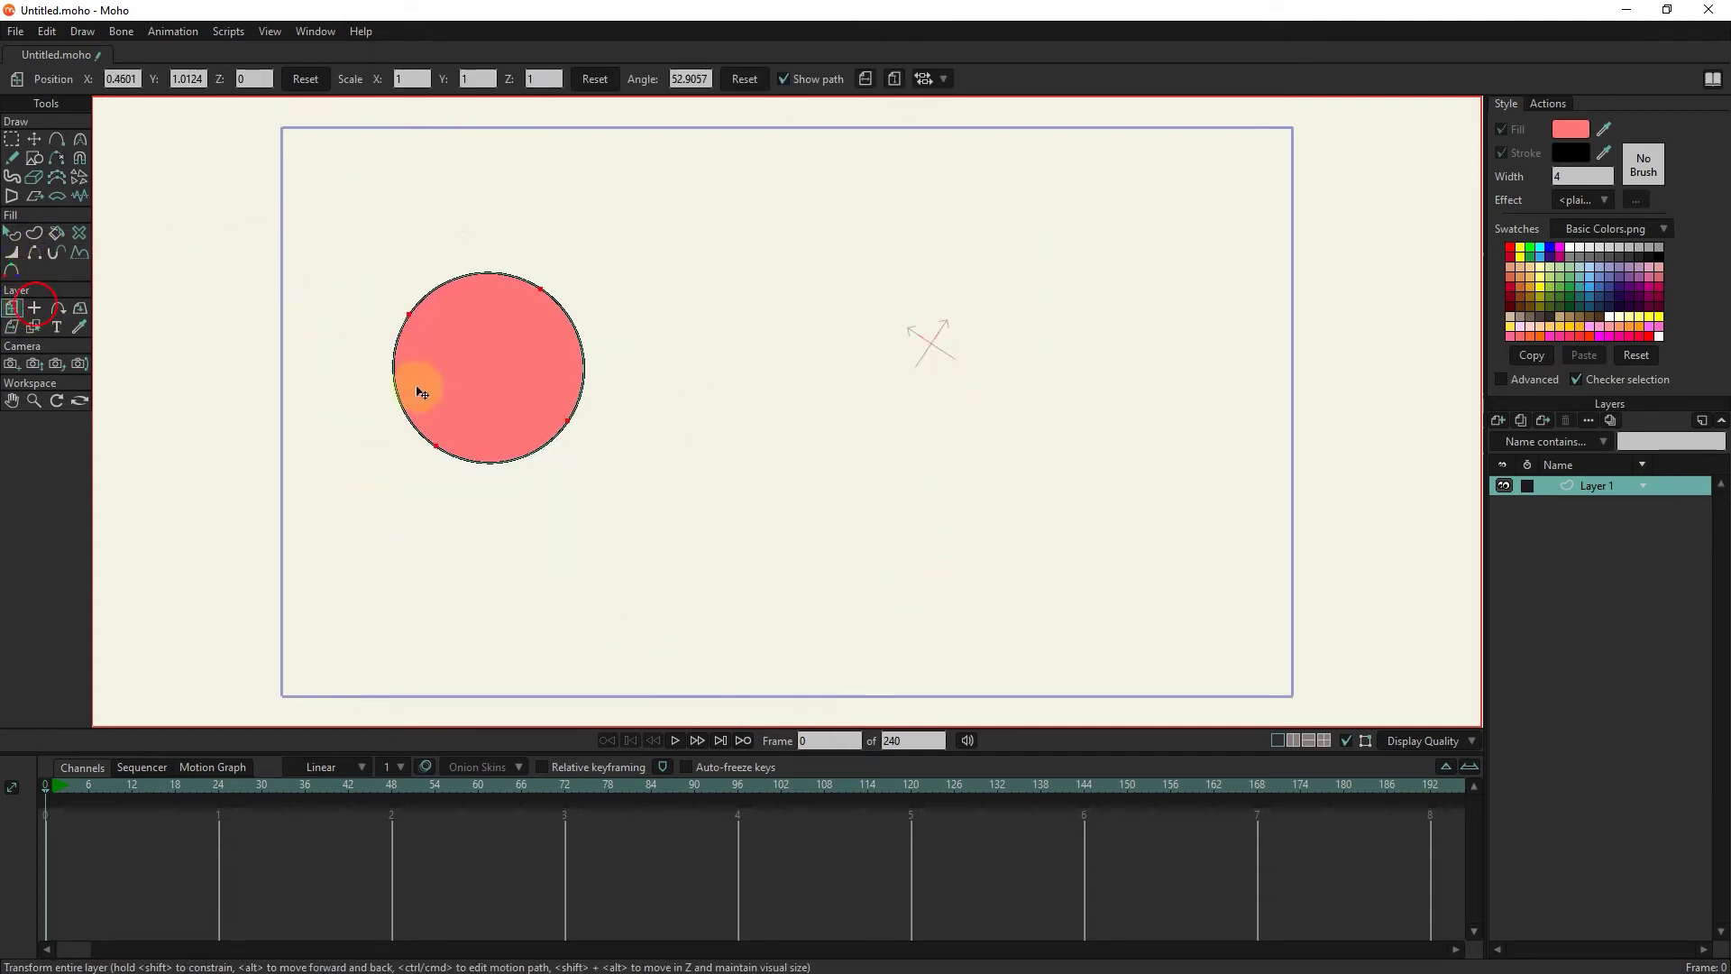
pyautogui.click(33, 309)
pyautogui.click(415, 358)
# - Rotate the layer around its new origin, then reset position and angle to zero
pyautogui.click(13, 308)
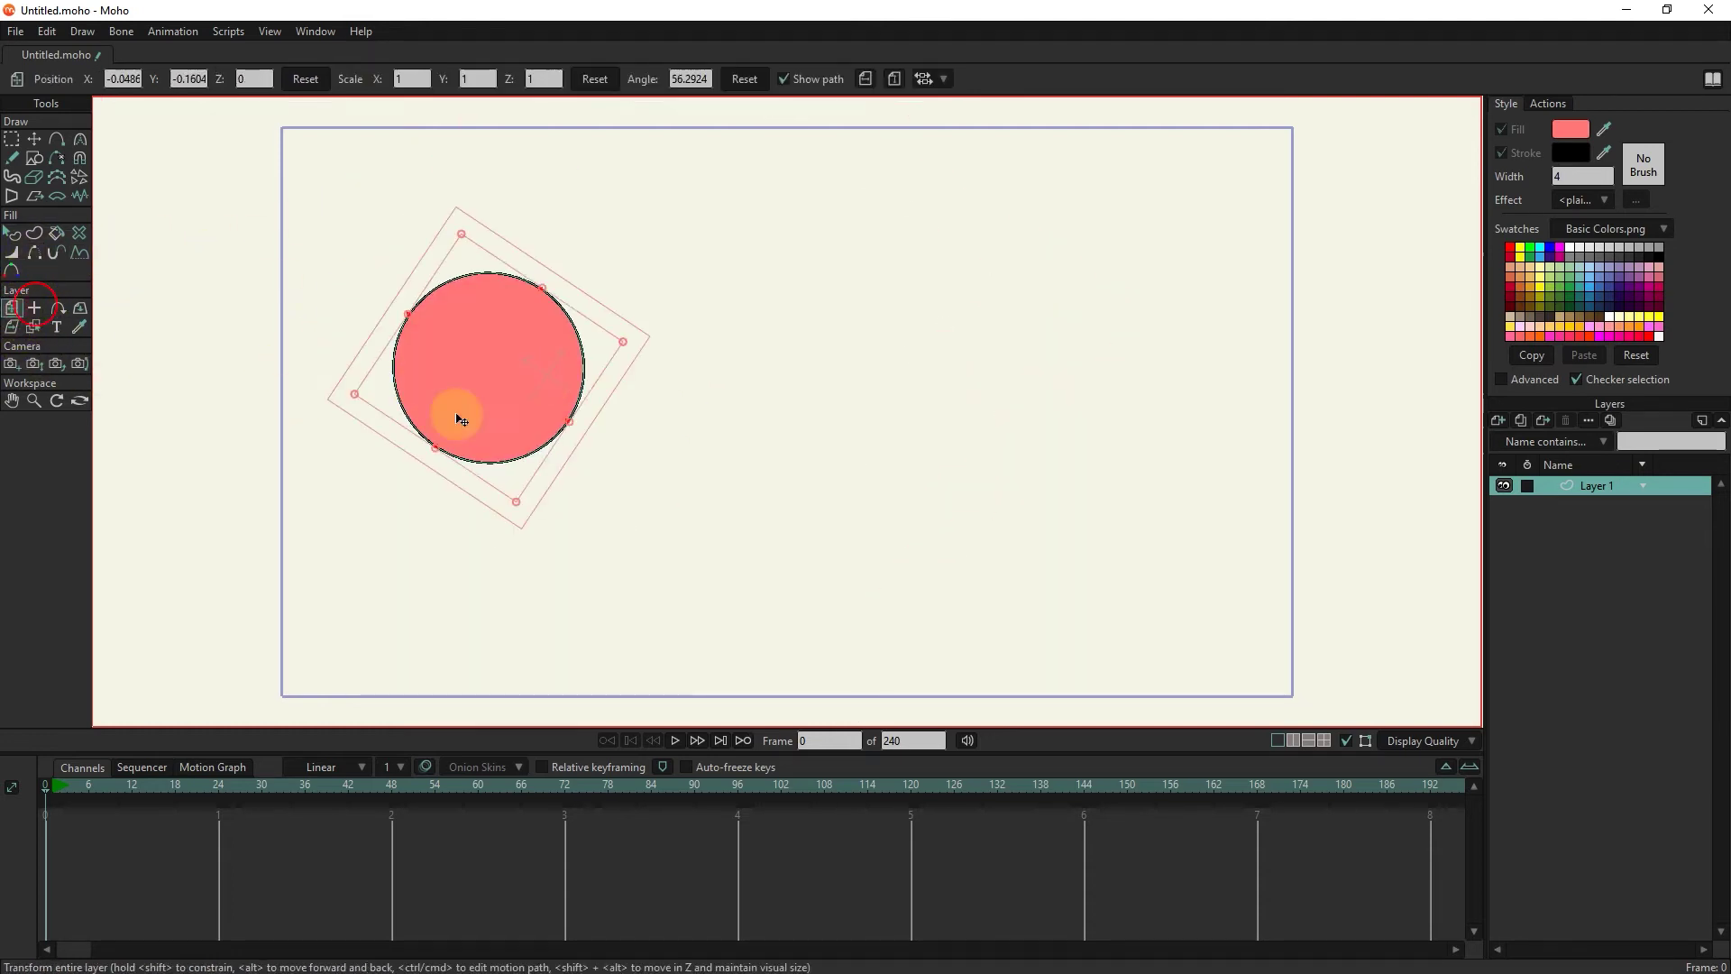
pyautogui.moveTo(456, 414); pyautogui.dragTo(651, 261)
pyautogui.click(307, 79)
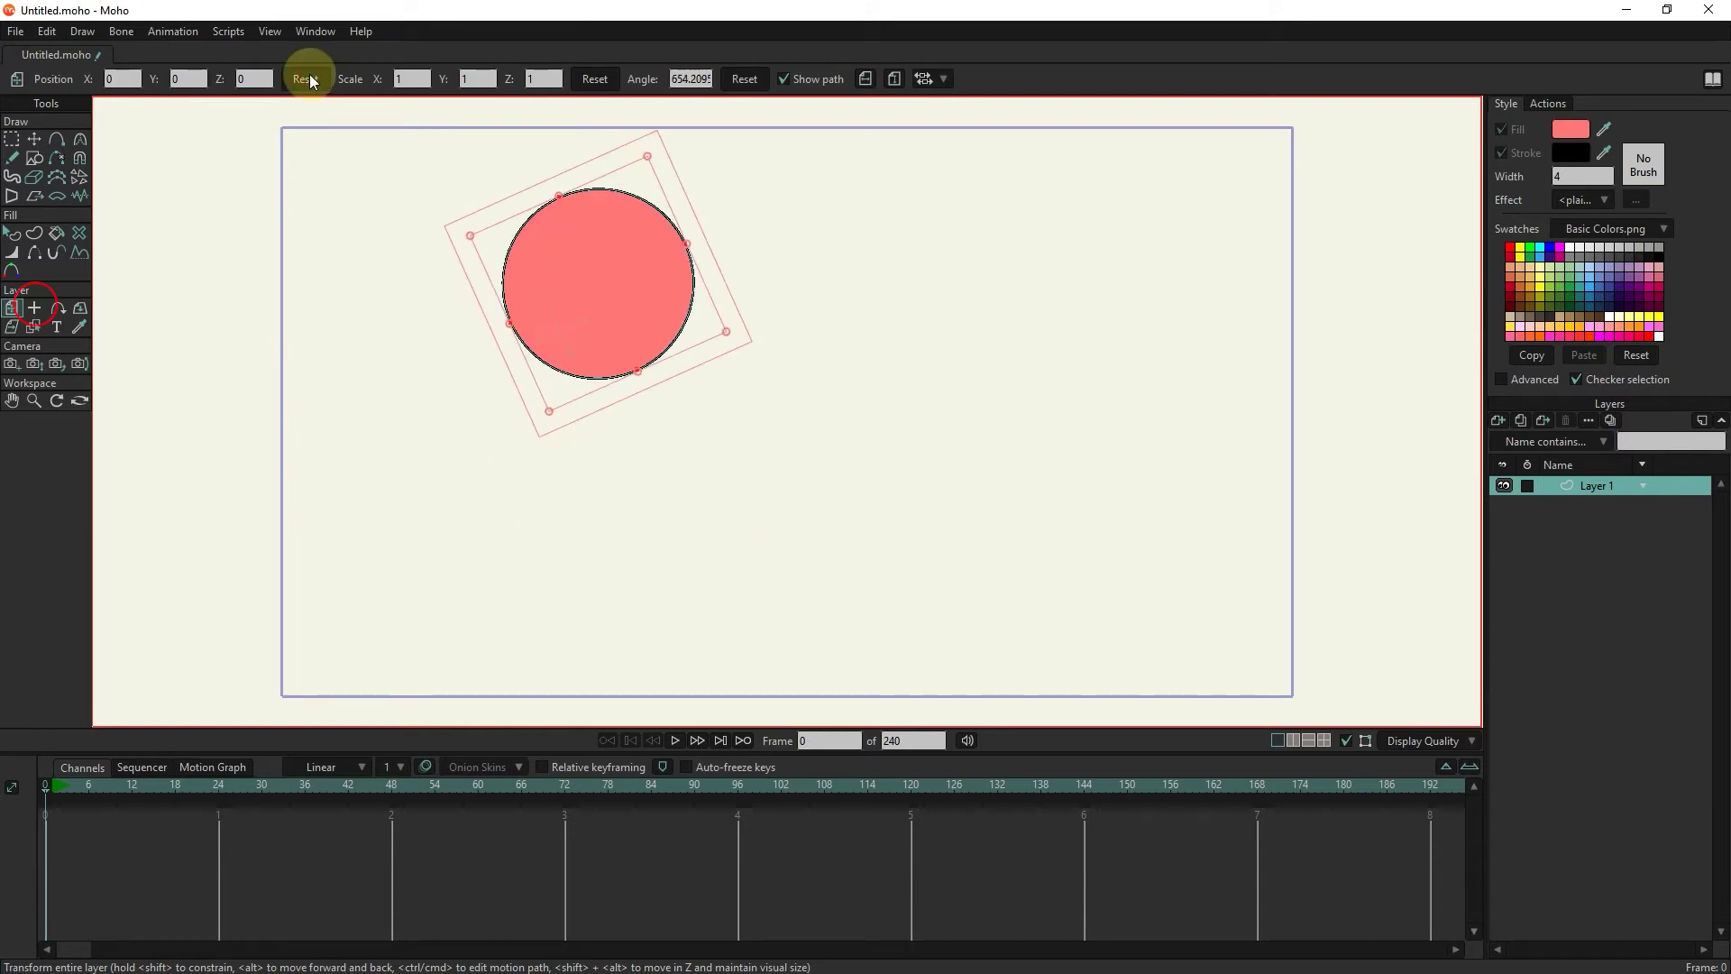
pyautogui.click(744, 80)
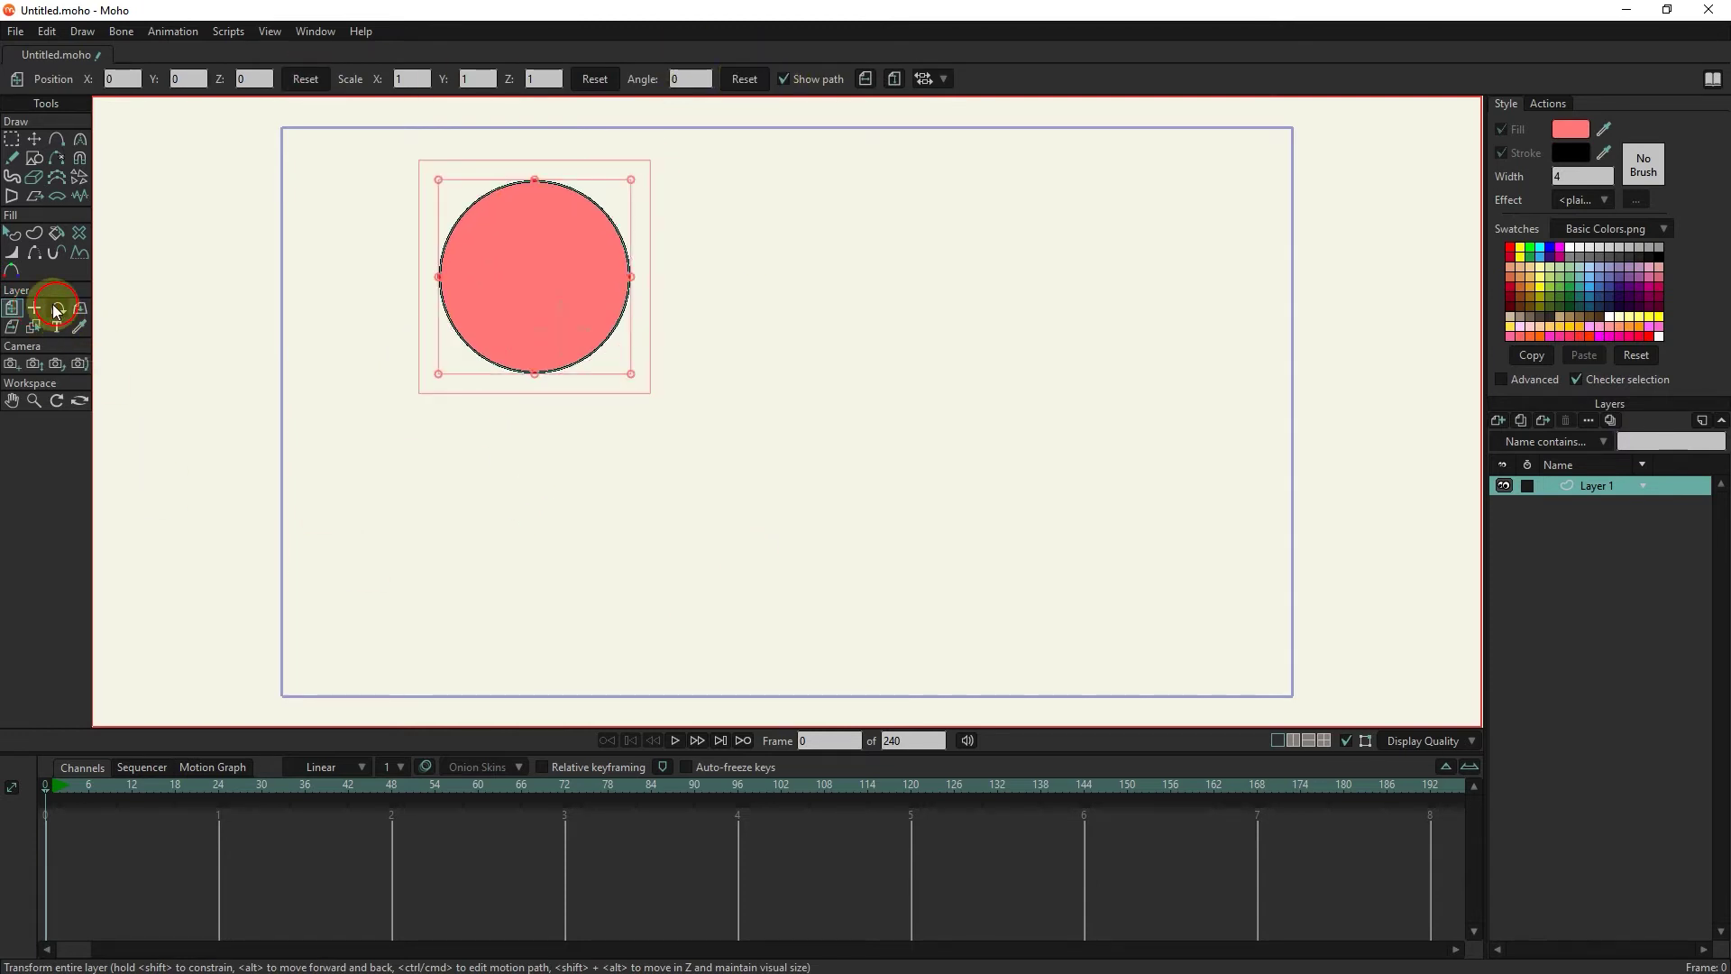
pyautogui.click(56, 312)
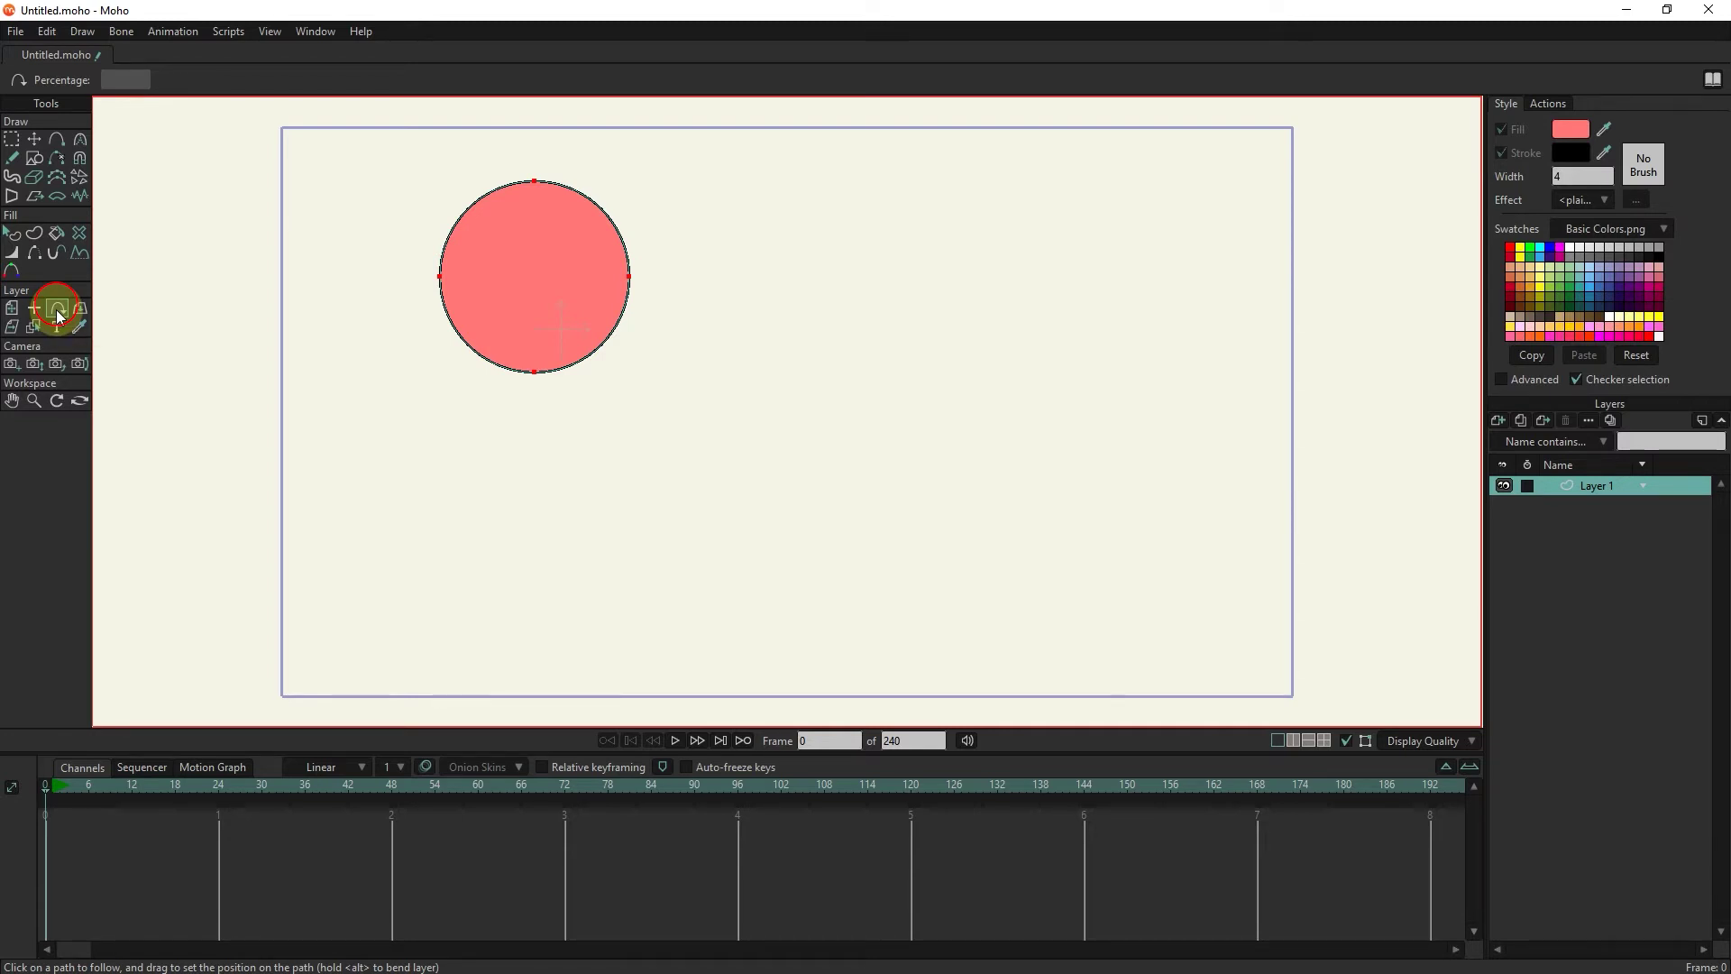
# - Tilt the circle layer in 3D into a narrow oval, ending at Y rotation -14
pyautogui.click(79, 309)
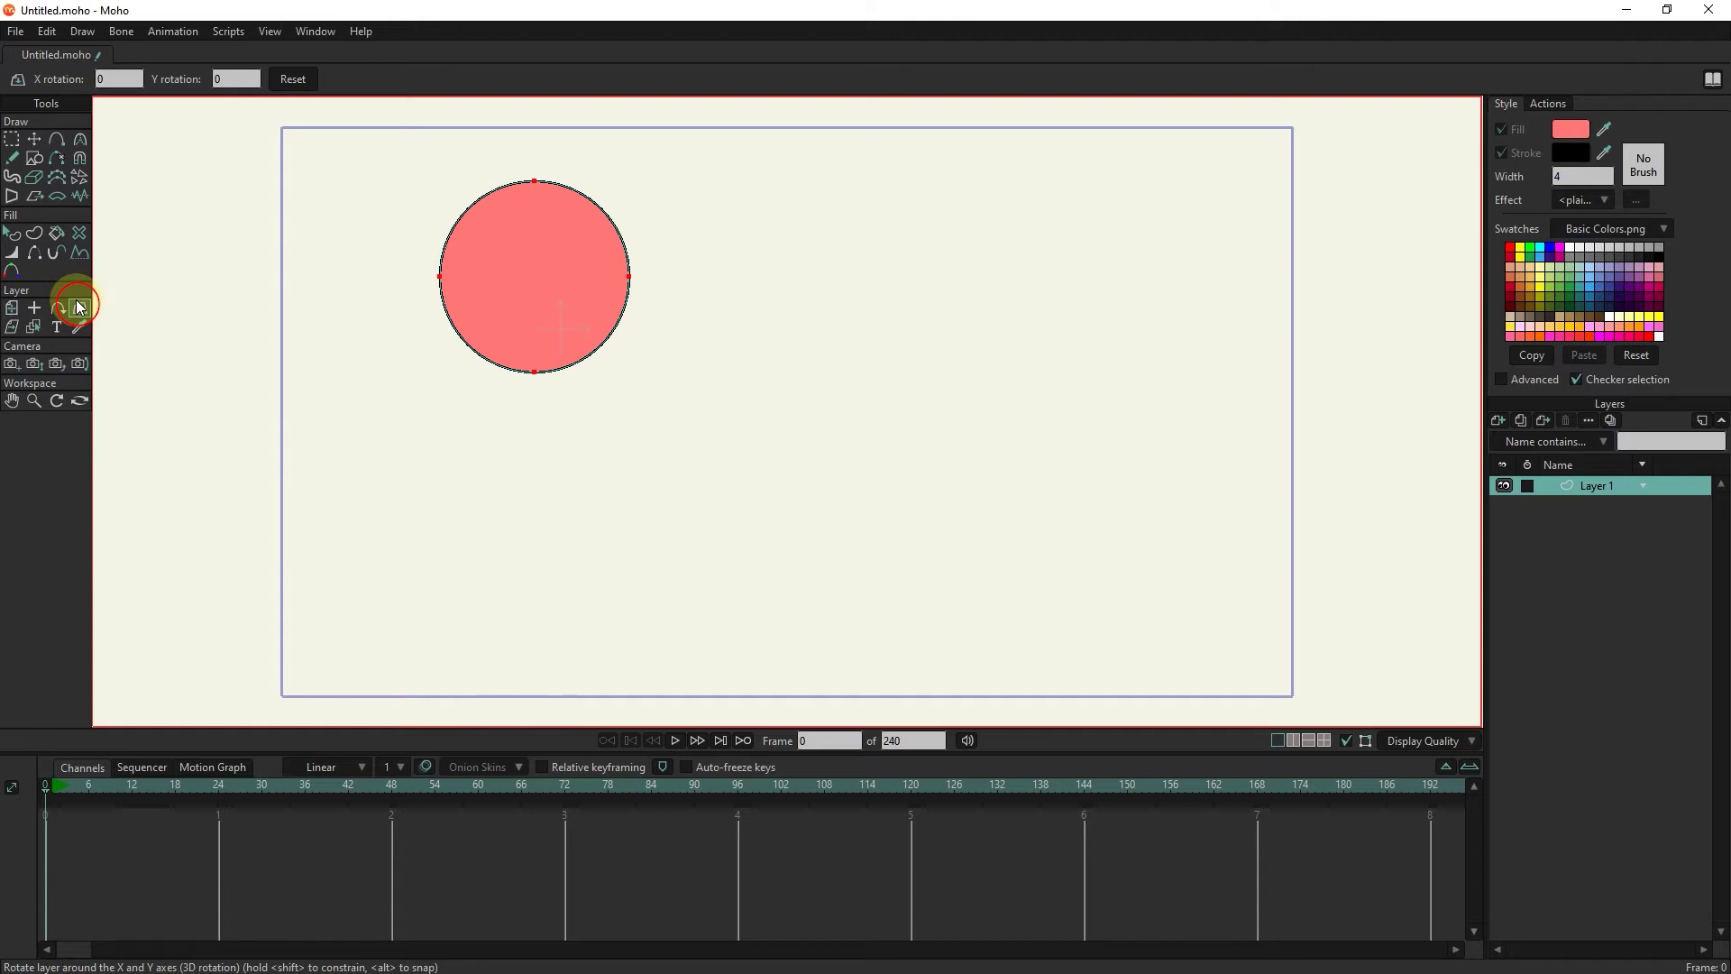
pyautogui.moveTo(532, 295)
pyautogui.mouseDown()
pyautogui.moveTo(551, 281)
pyautogui.moveTo(401, 215)
pyautogui.mouseUp()
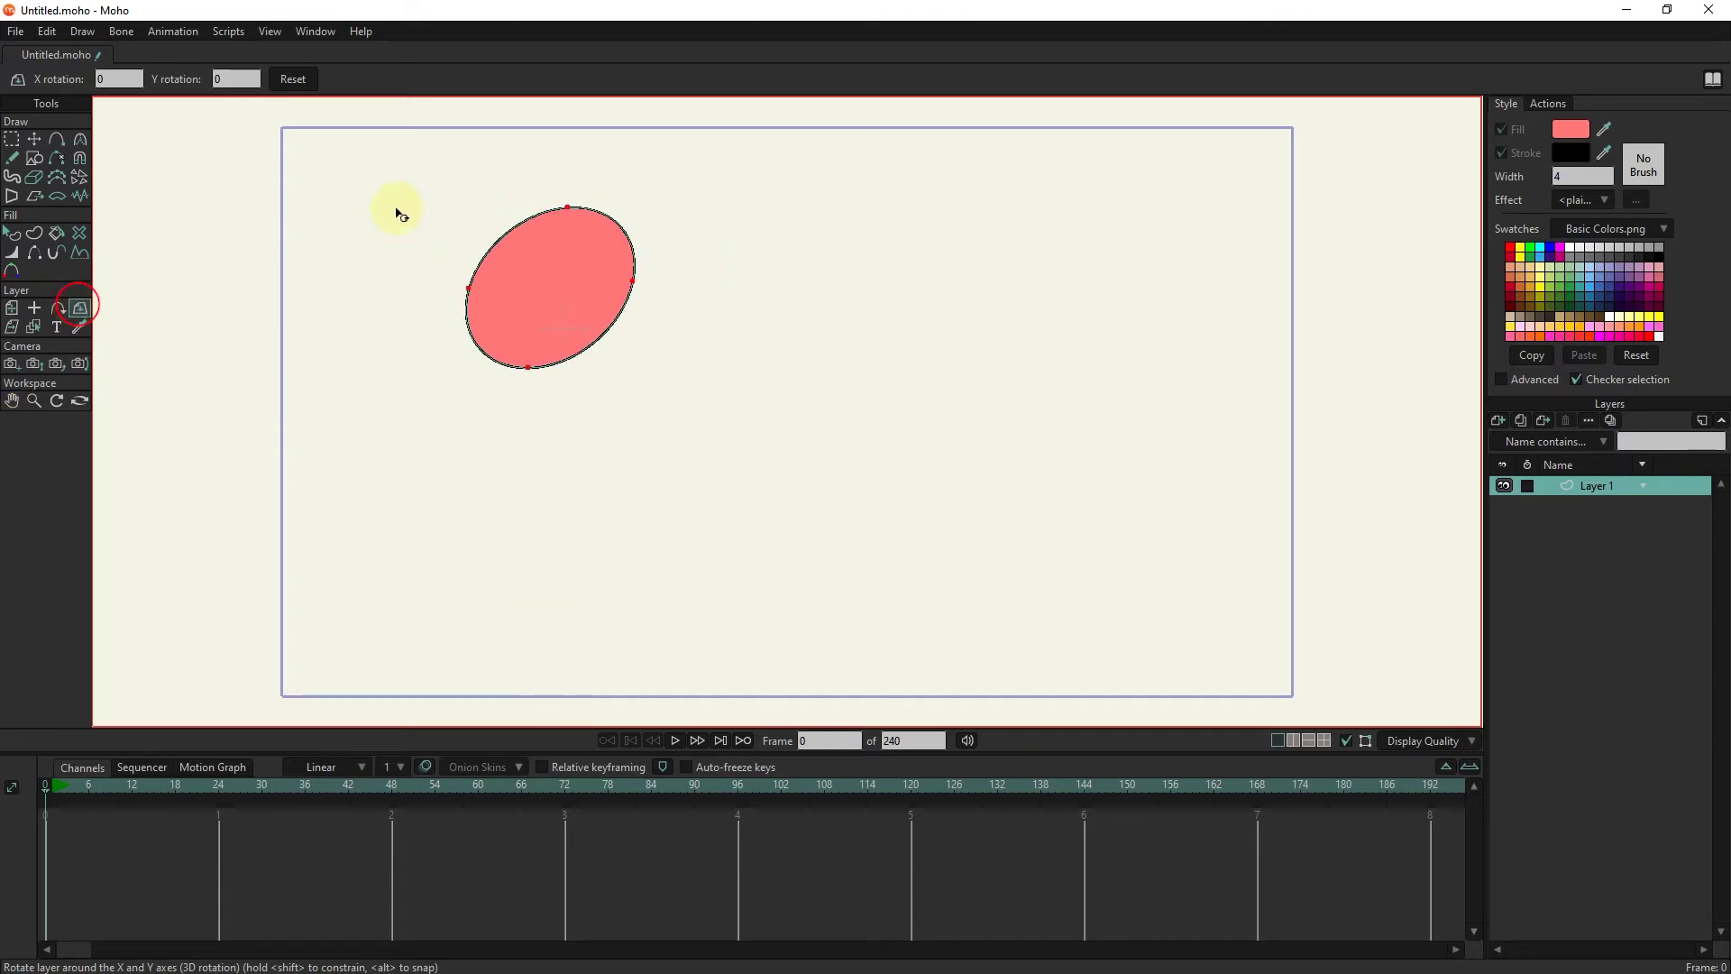
pyautogui.moveTo(401, 214)
pyautogui.mouseDown()
pyautogui.moveTo(970, 351)
pyautogui.moveTo(826, 761)
pyautogui.moveTo(302, 292)
pyautogui.mouseUp()
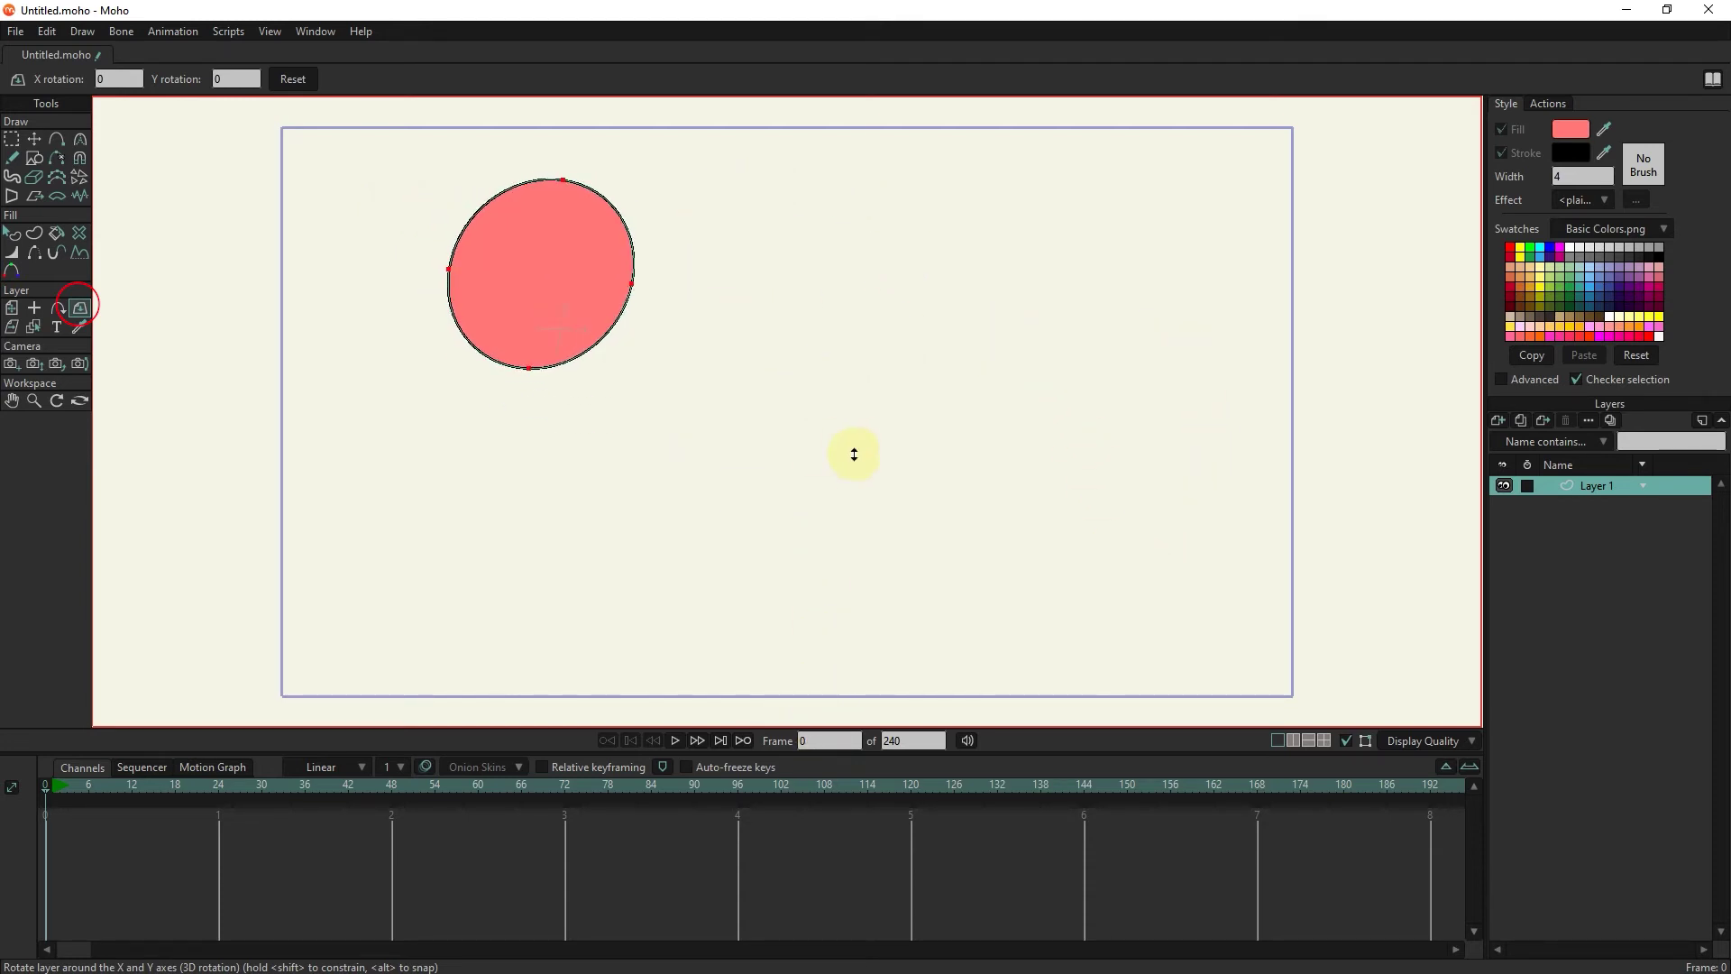
pyautogui.click(294, 80)
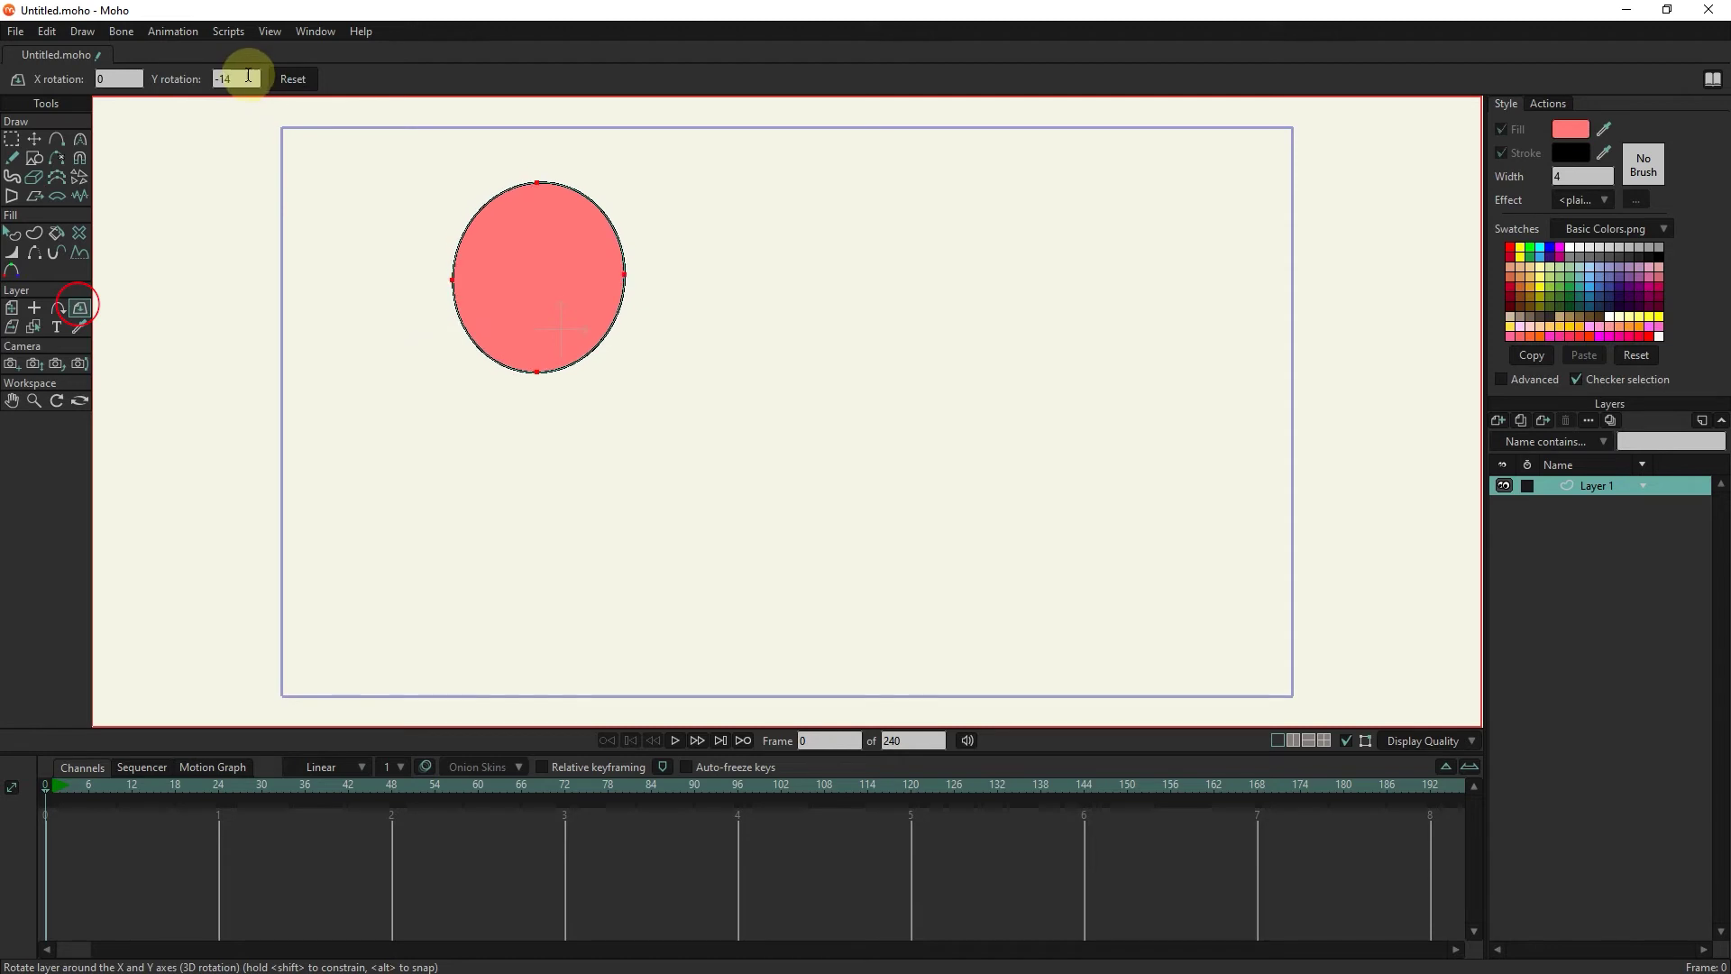
# - Clear the 3D tilt and draw a filled rectangle to the right of the circle
pyautogui.click(288, 78)
pyautogui.click(13, 308)
pyautogui.click(33, 157)
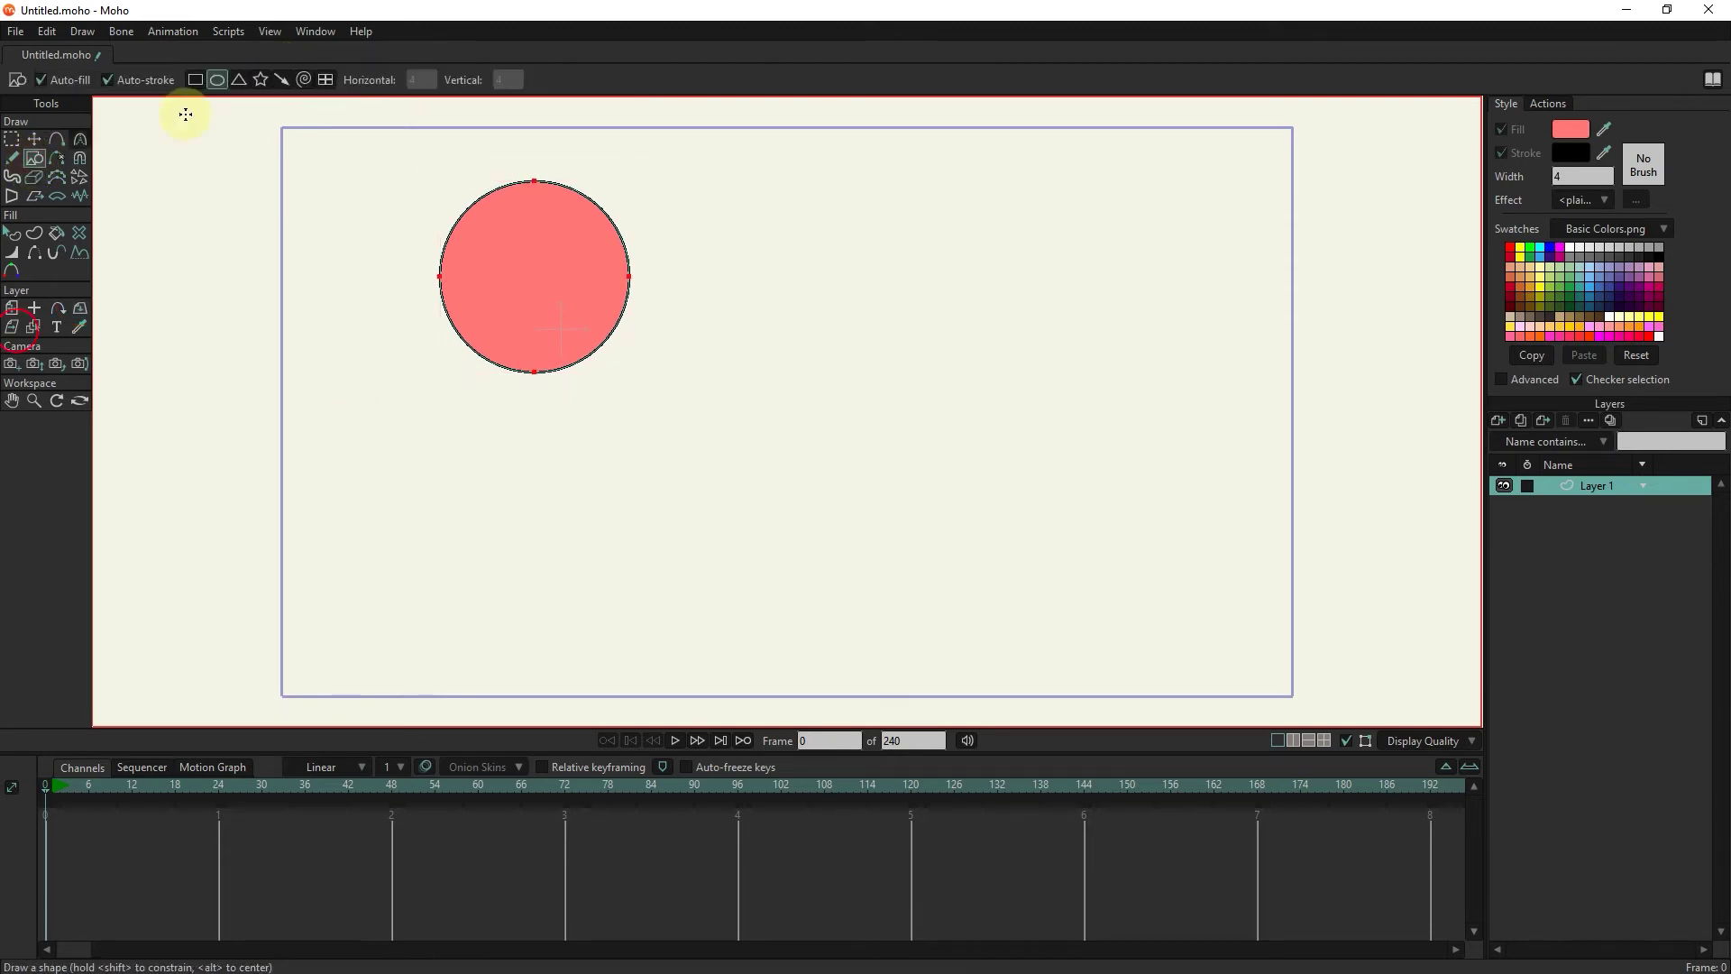
pyautogui.moveTo(735, 298); pyautogui.dragTo(1003, 465)
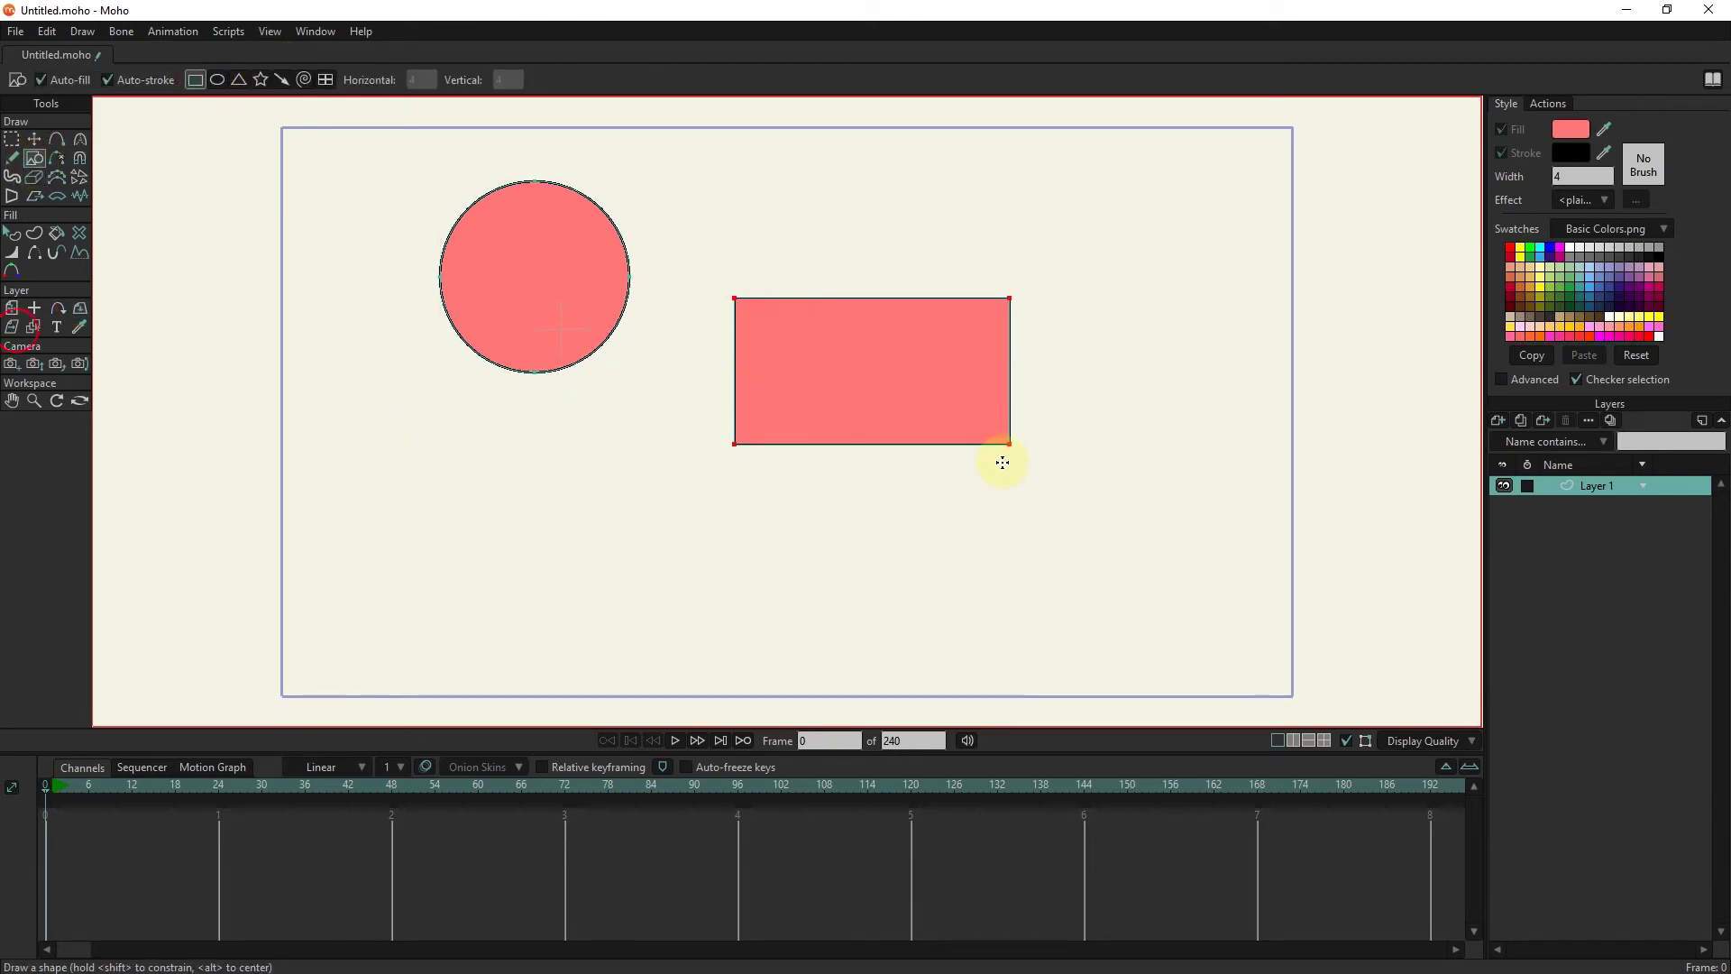
# - Skew both shapes with Shear Layer, then undo the shear
pyautogui.click(11, 329)
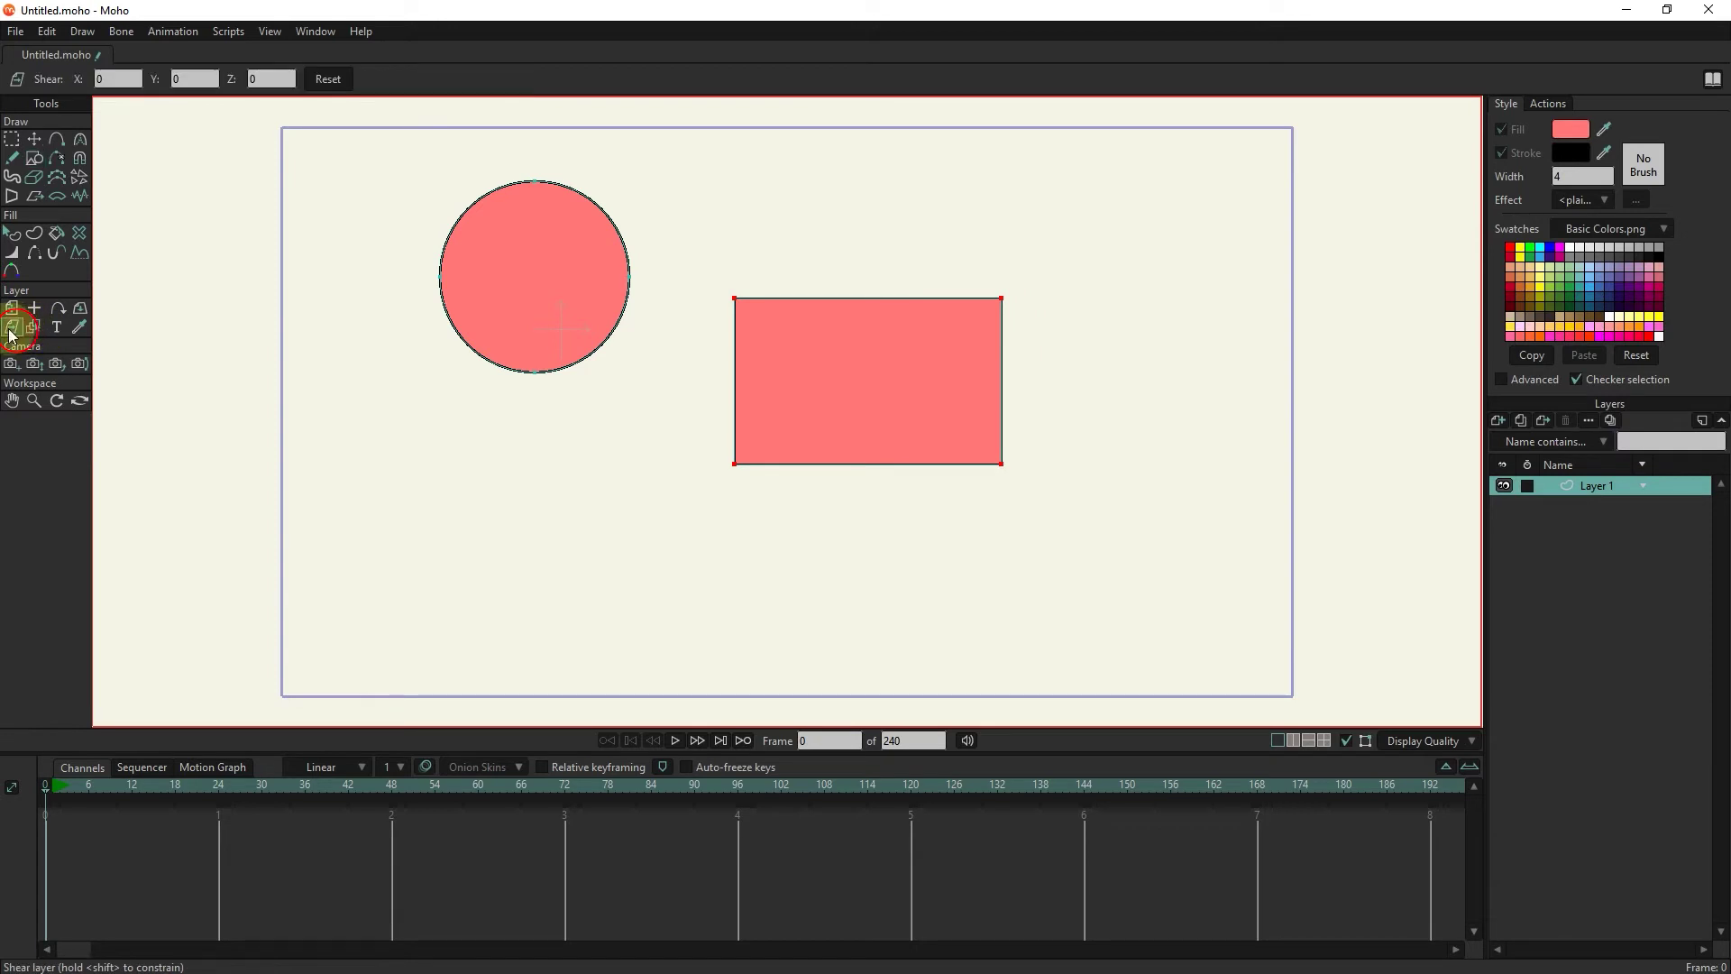
pyautogui.moveTo(963, 383)
pyautogui.mouseDown()
pyautogui.moveTo(888, 424)
pyautogui.moveTo(853, 402)
pyautogui.mouseUp()
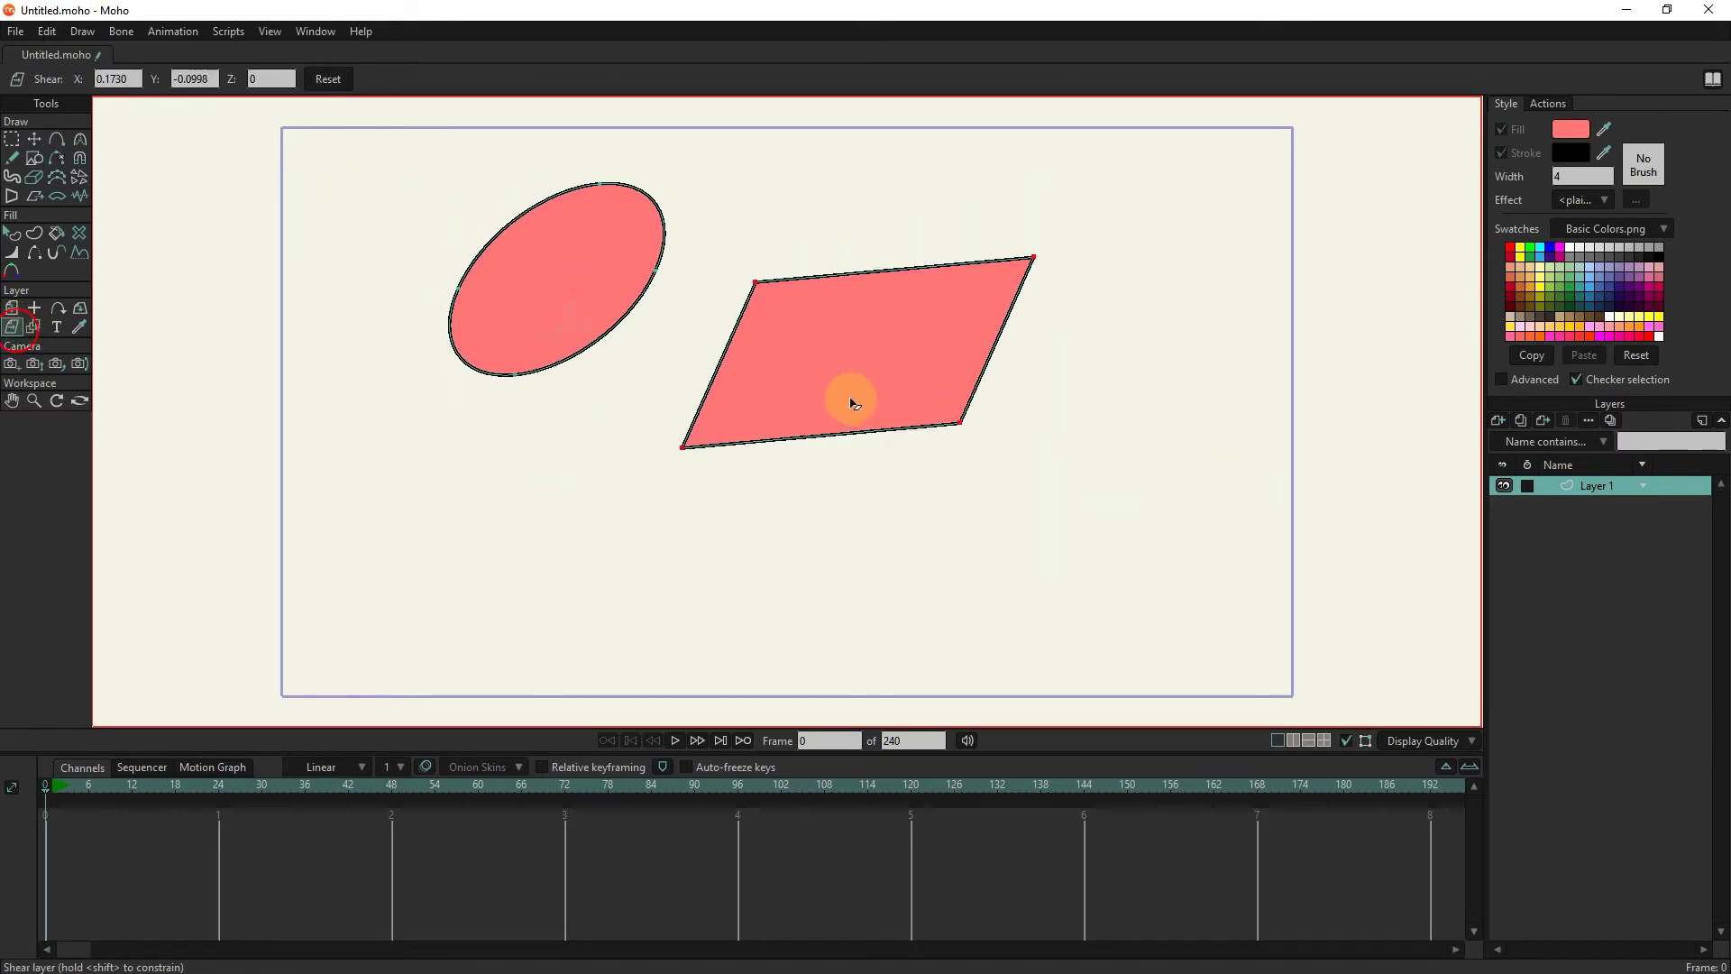
pyautogui.hotkey('ctrl', 'z')
pyautogui.click(38, 330)
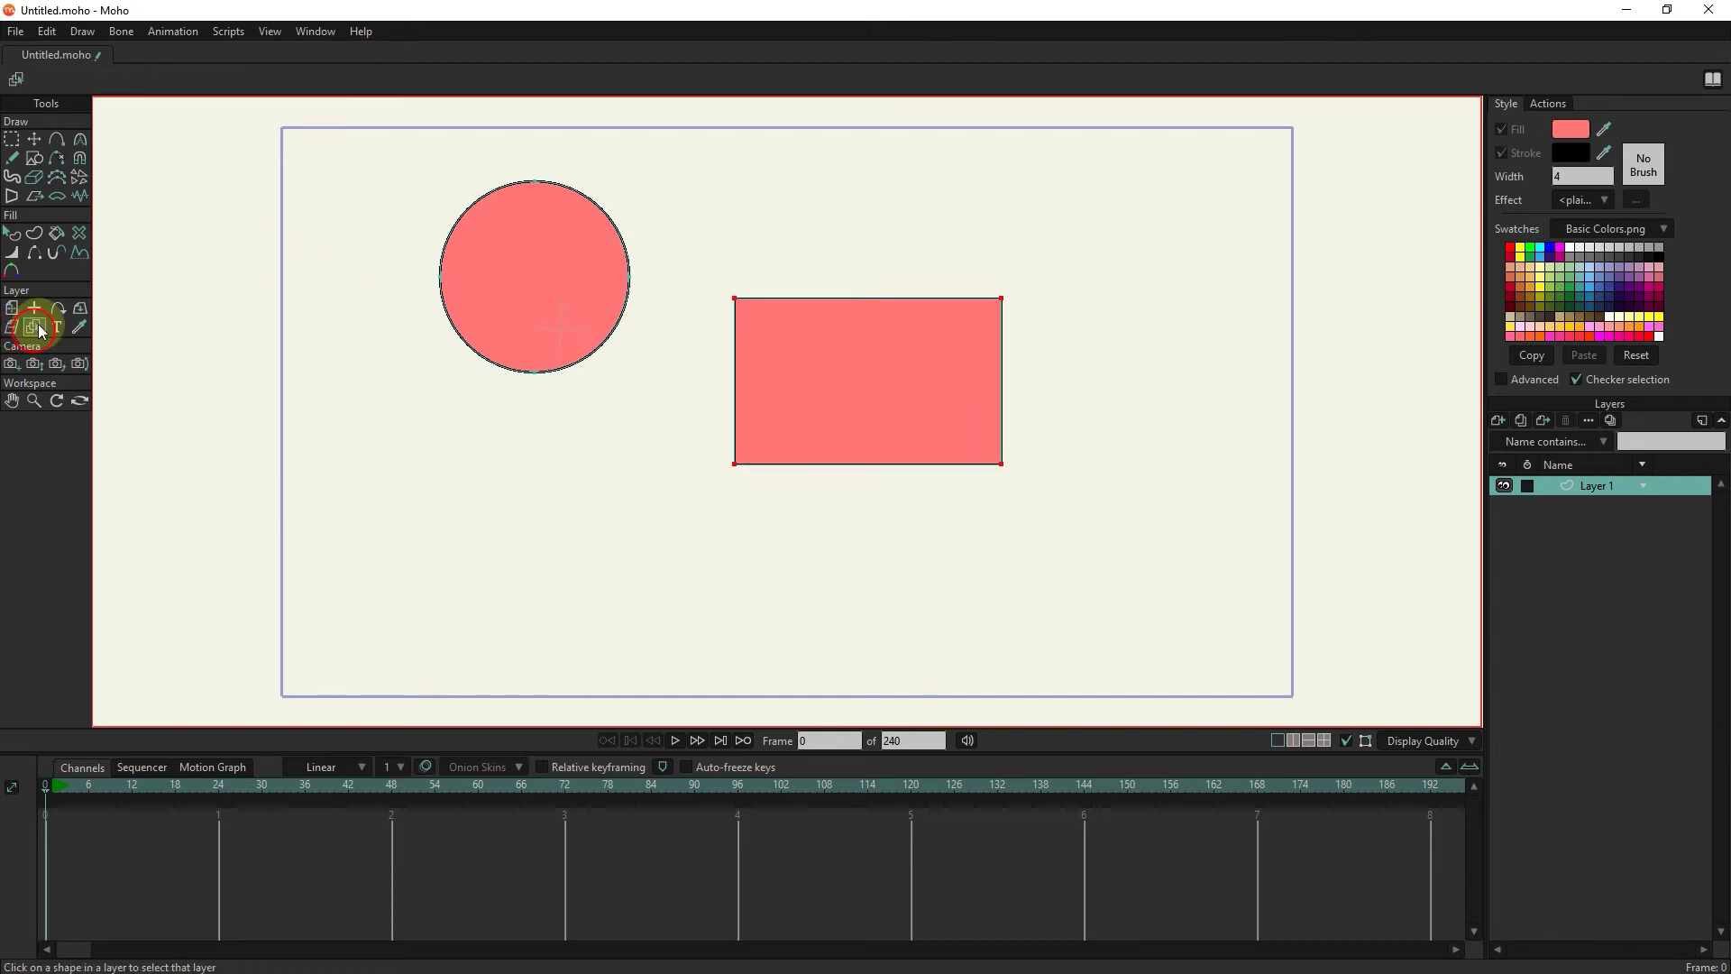
# - Add a new vector Layer 2 and draw a triangle below the circle
pyautogui.click(1497, 423)
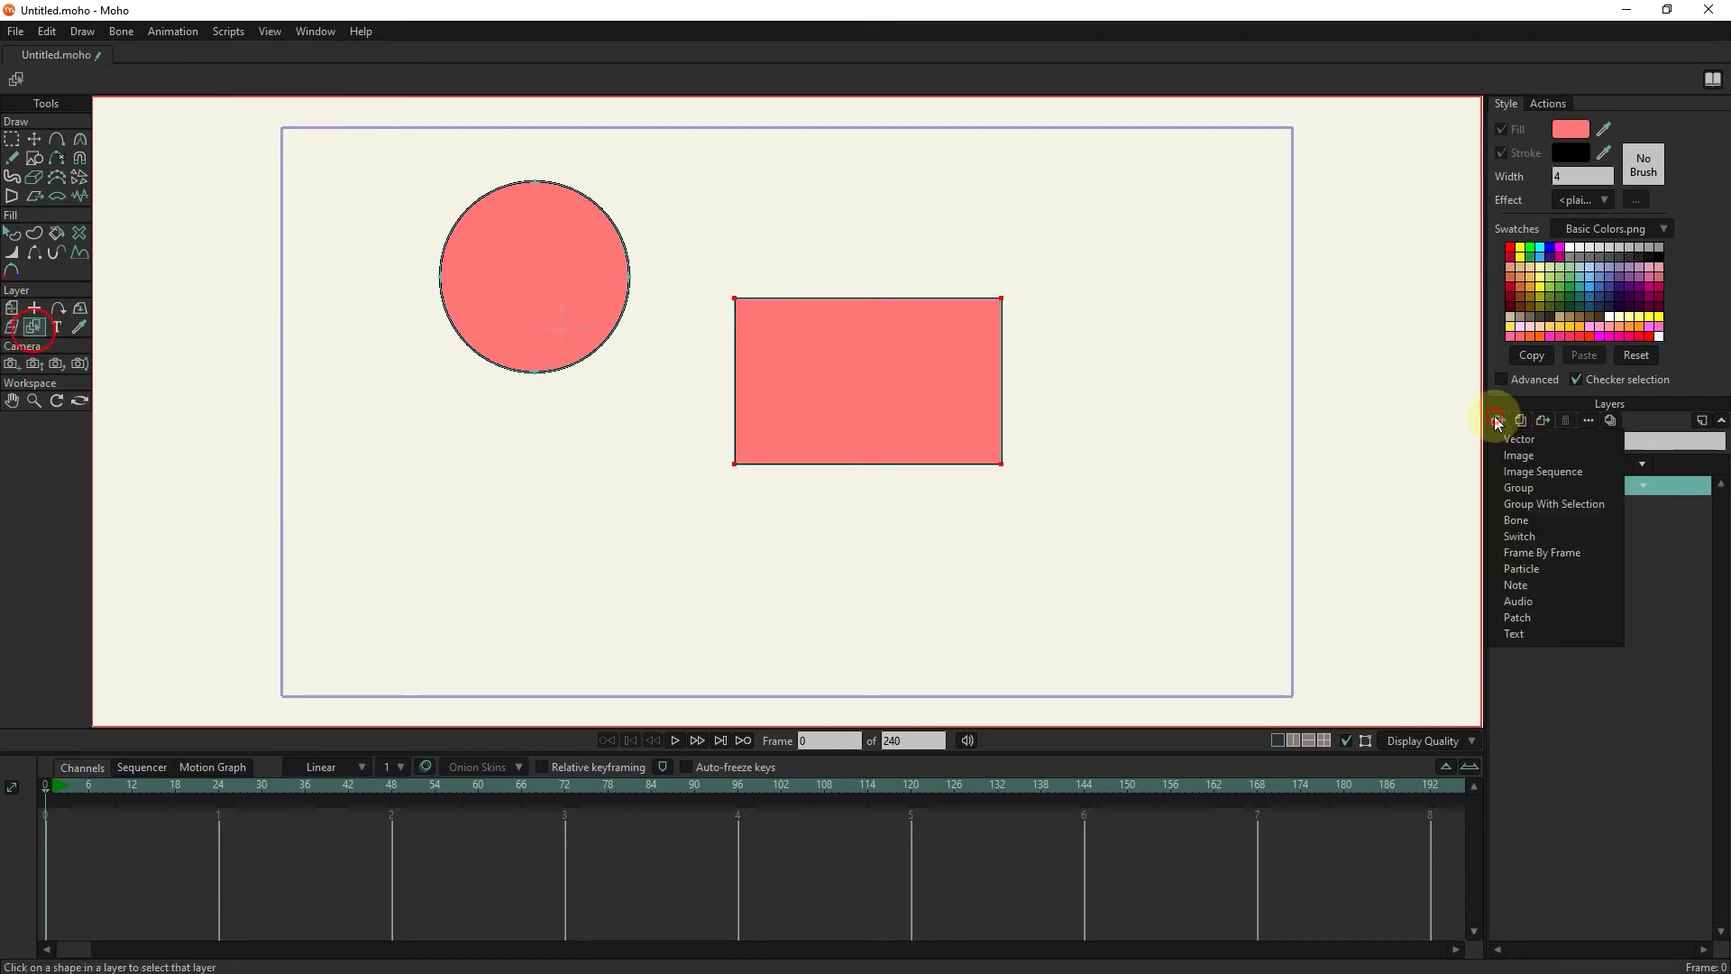
pyautogui.click(1530, 439)
pyautogui.moveTo(601, 425); pyautogui.dragTo(365, 664)
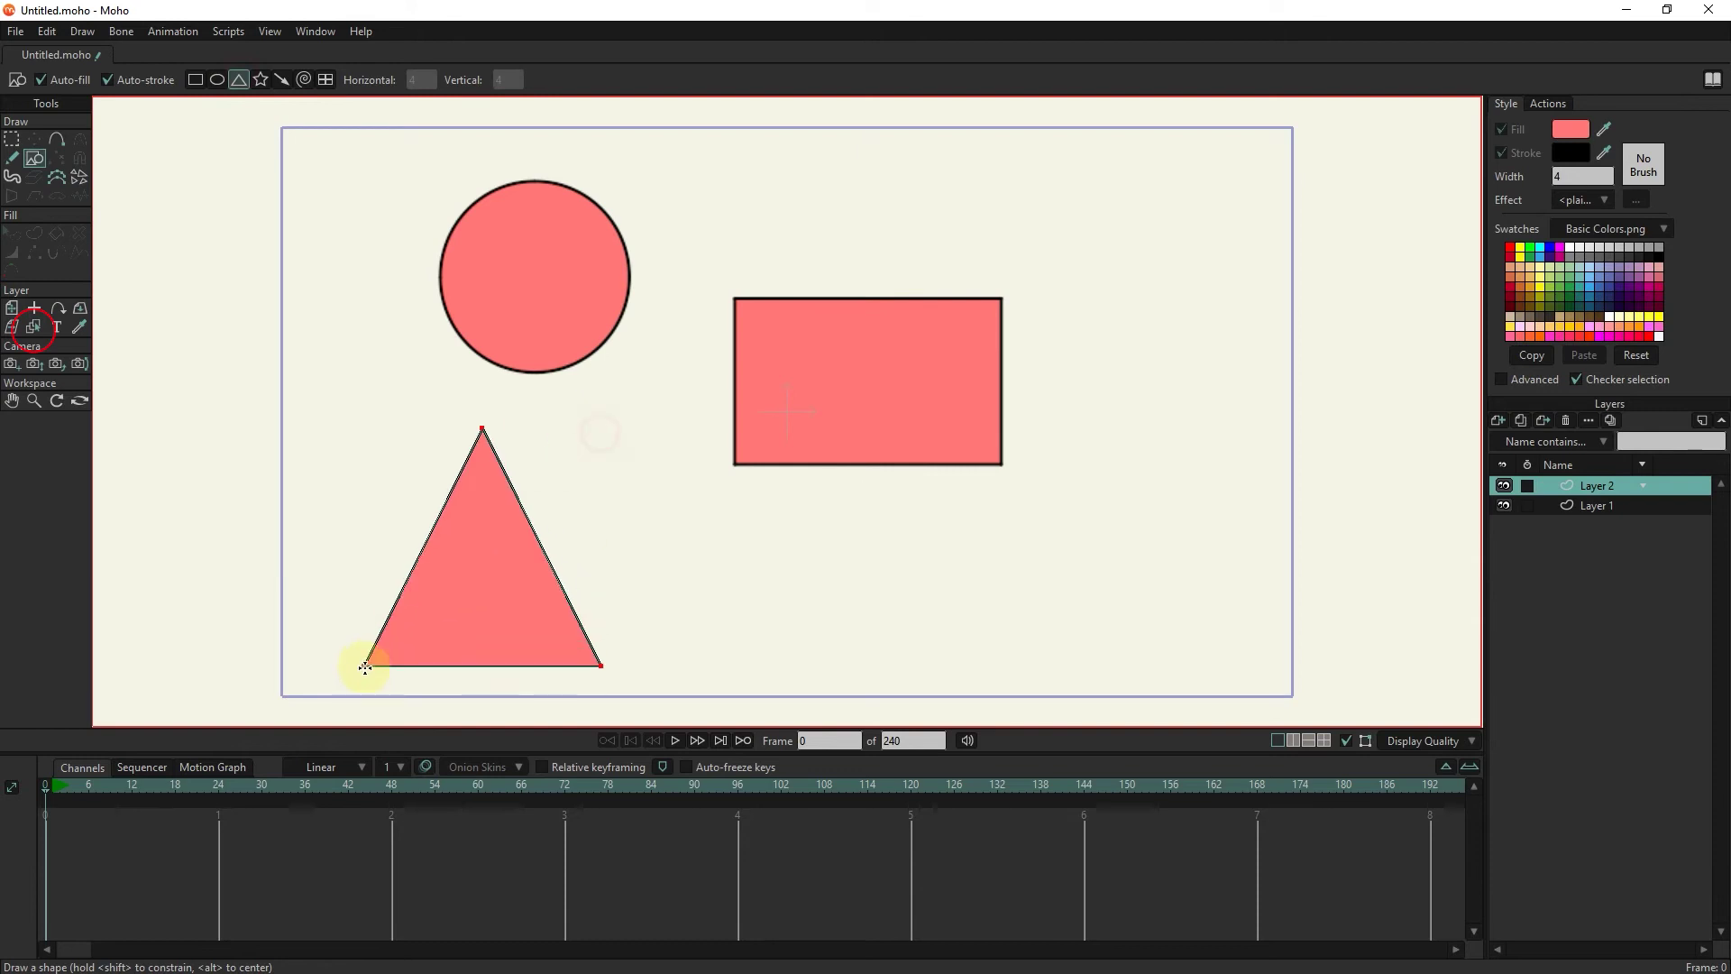
# - Give the triangle a blue fill via the Color Picker, then reselect Layer 1 by its rectangle
pyautogui.click(13, 246)
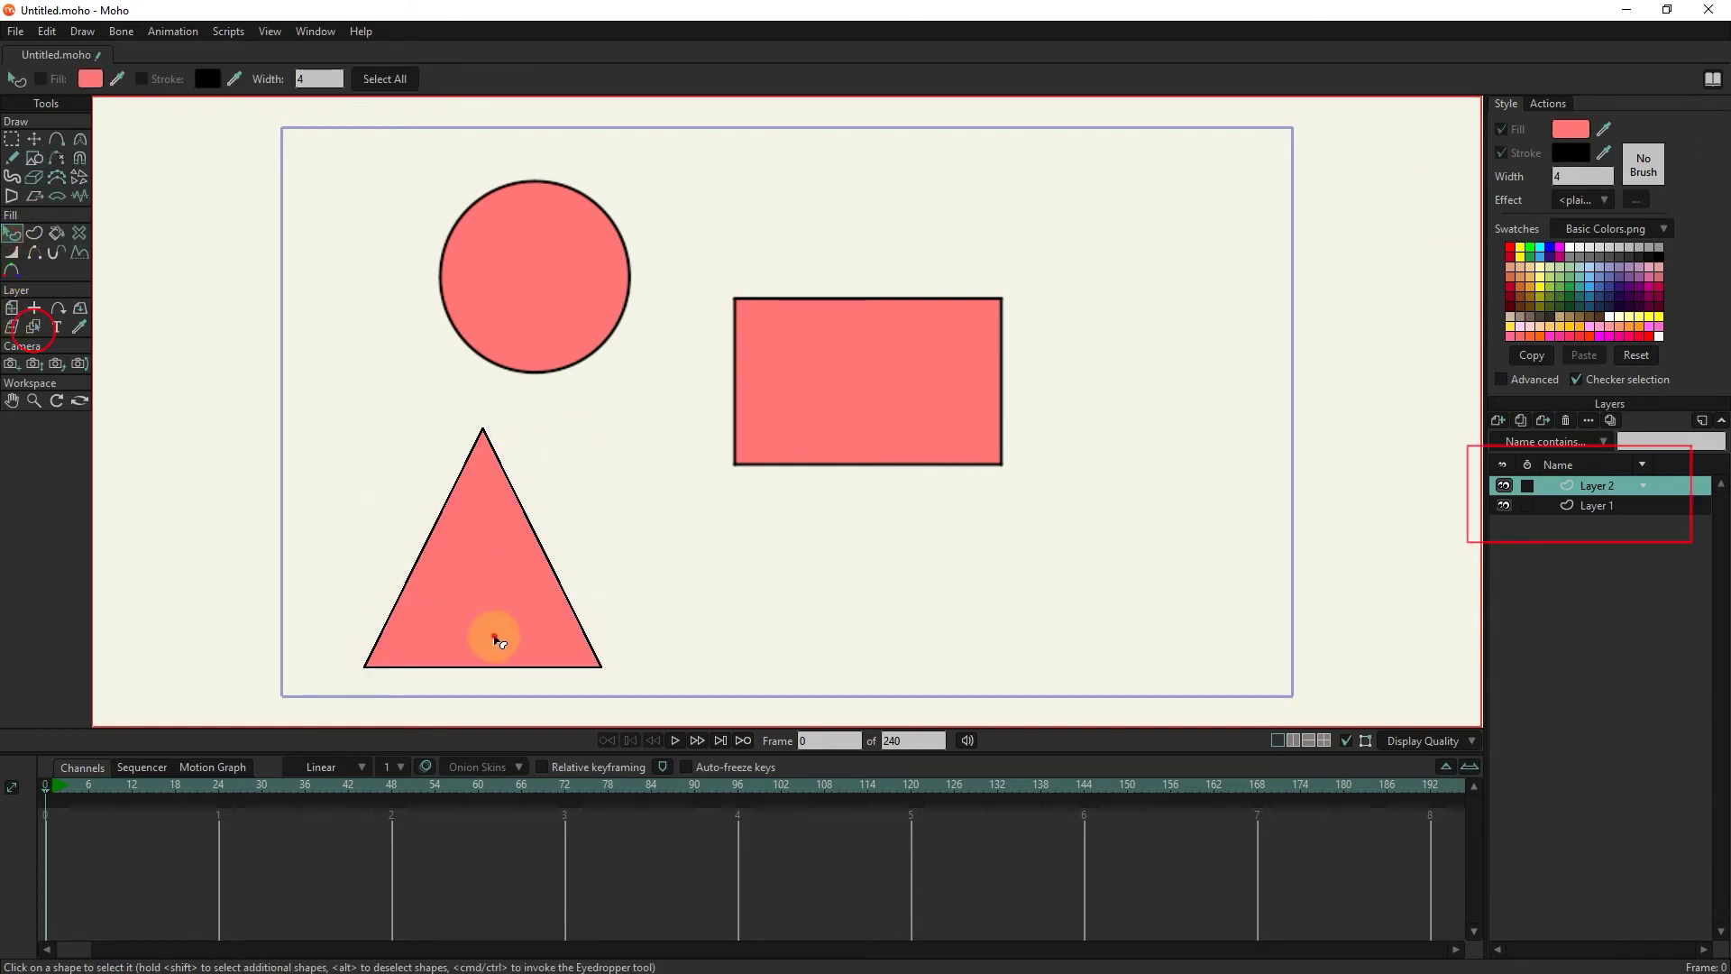
pyautogui.click(495, 636)
pyautogui.click(1570, 131)
pyautogui.click(1226, 465)
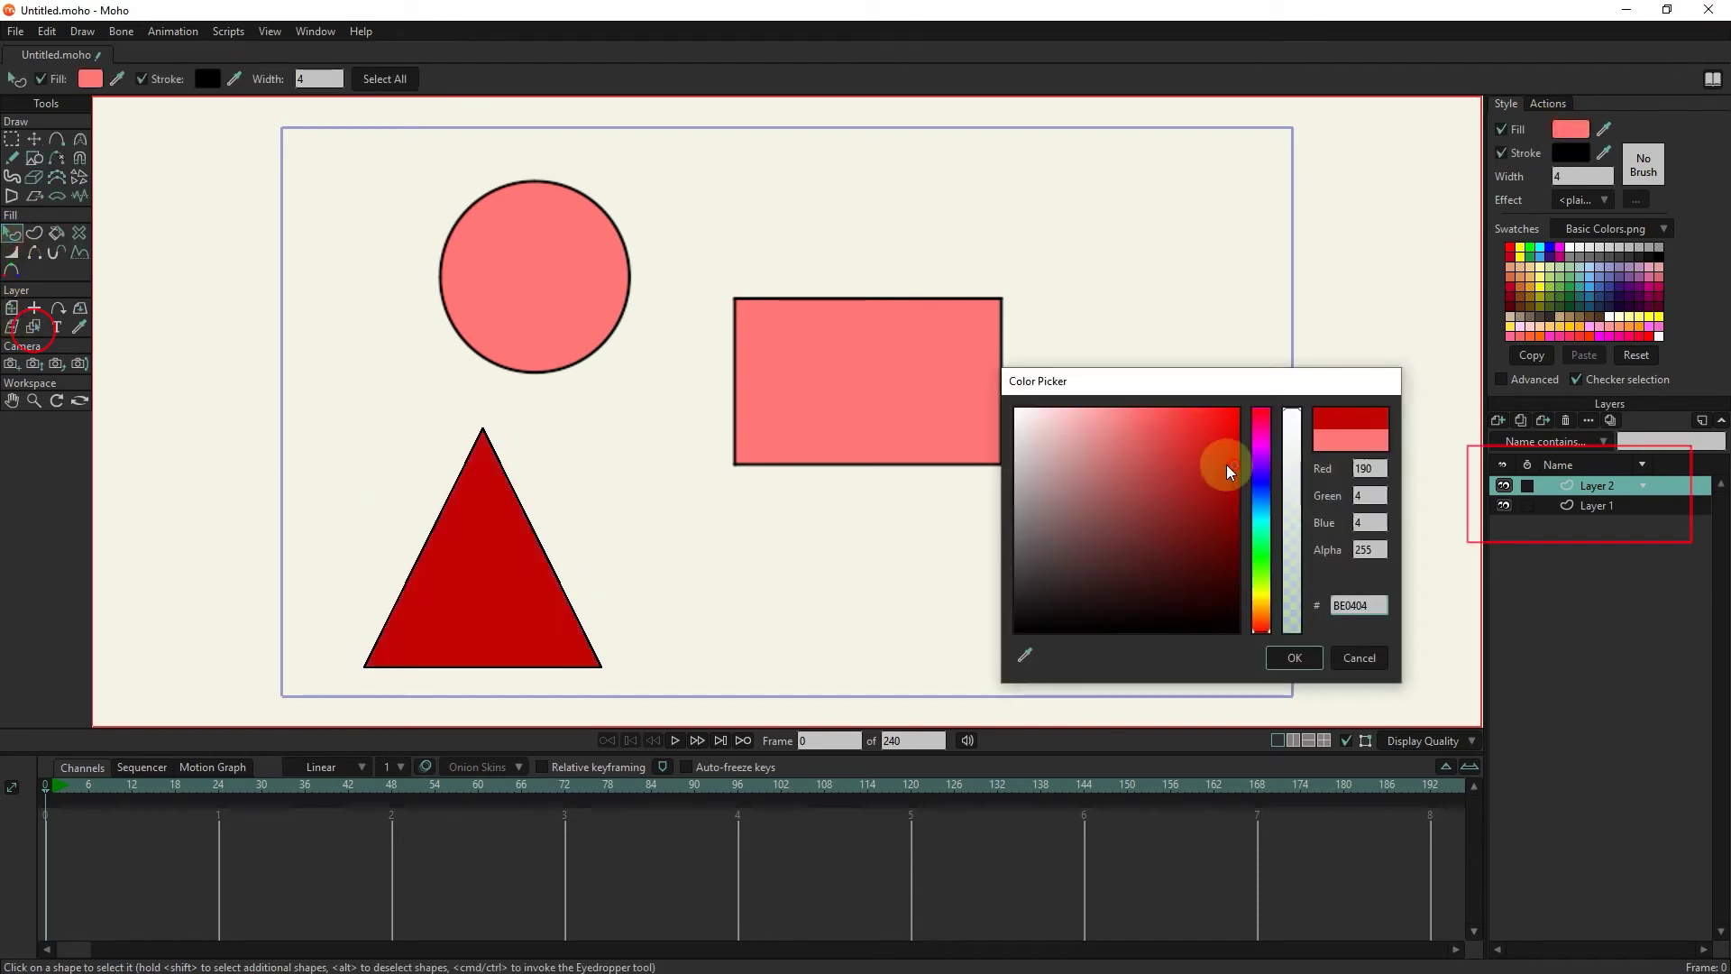
pyautogui.click(1259, 472)
pyautogui.click(1294, 657)
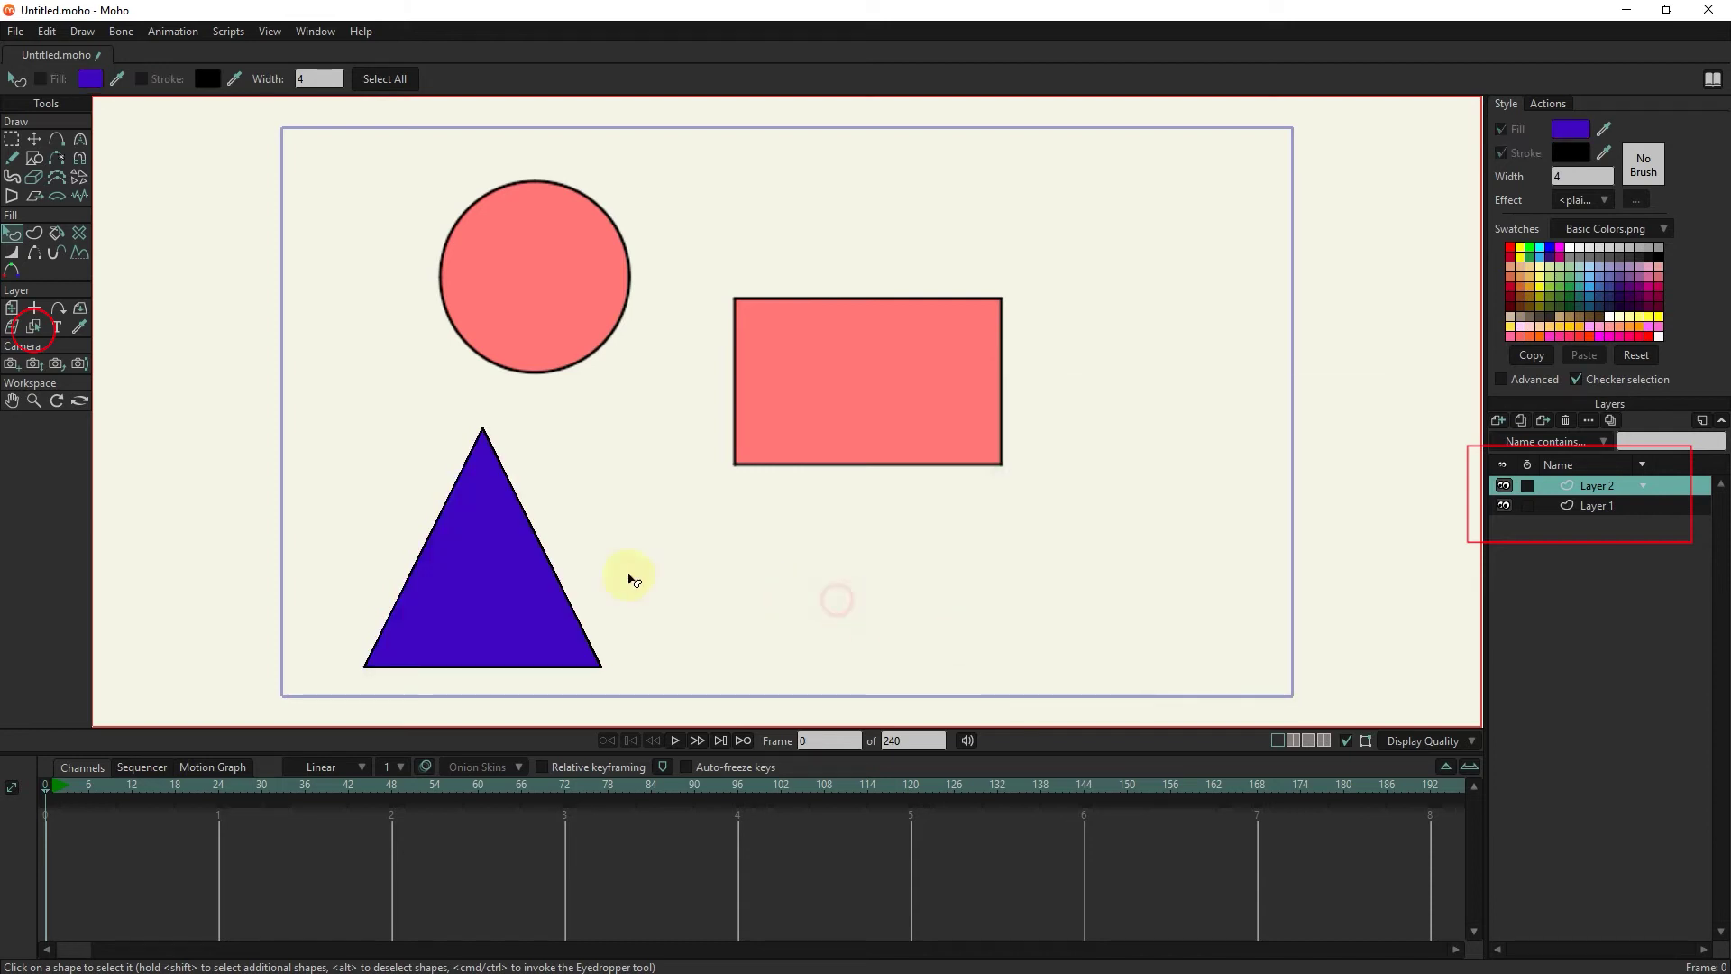
pyautogui.click(35, 328)
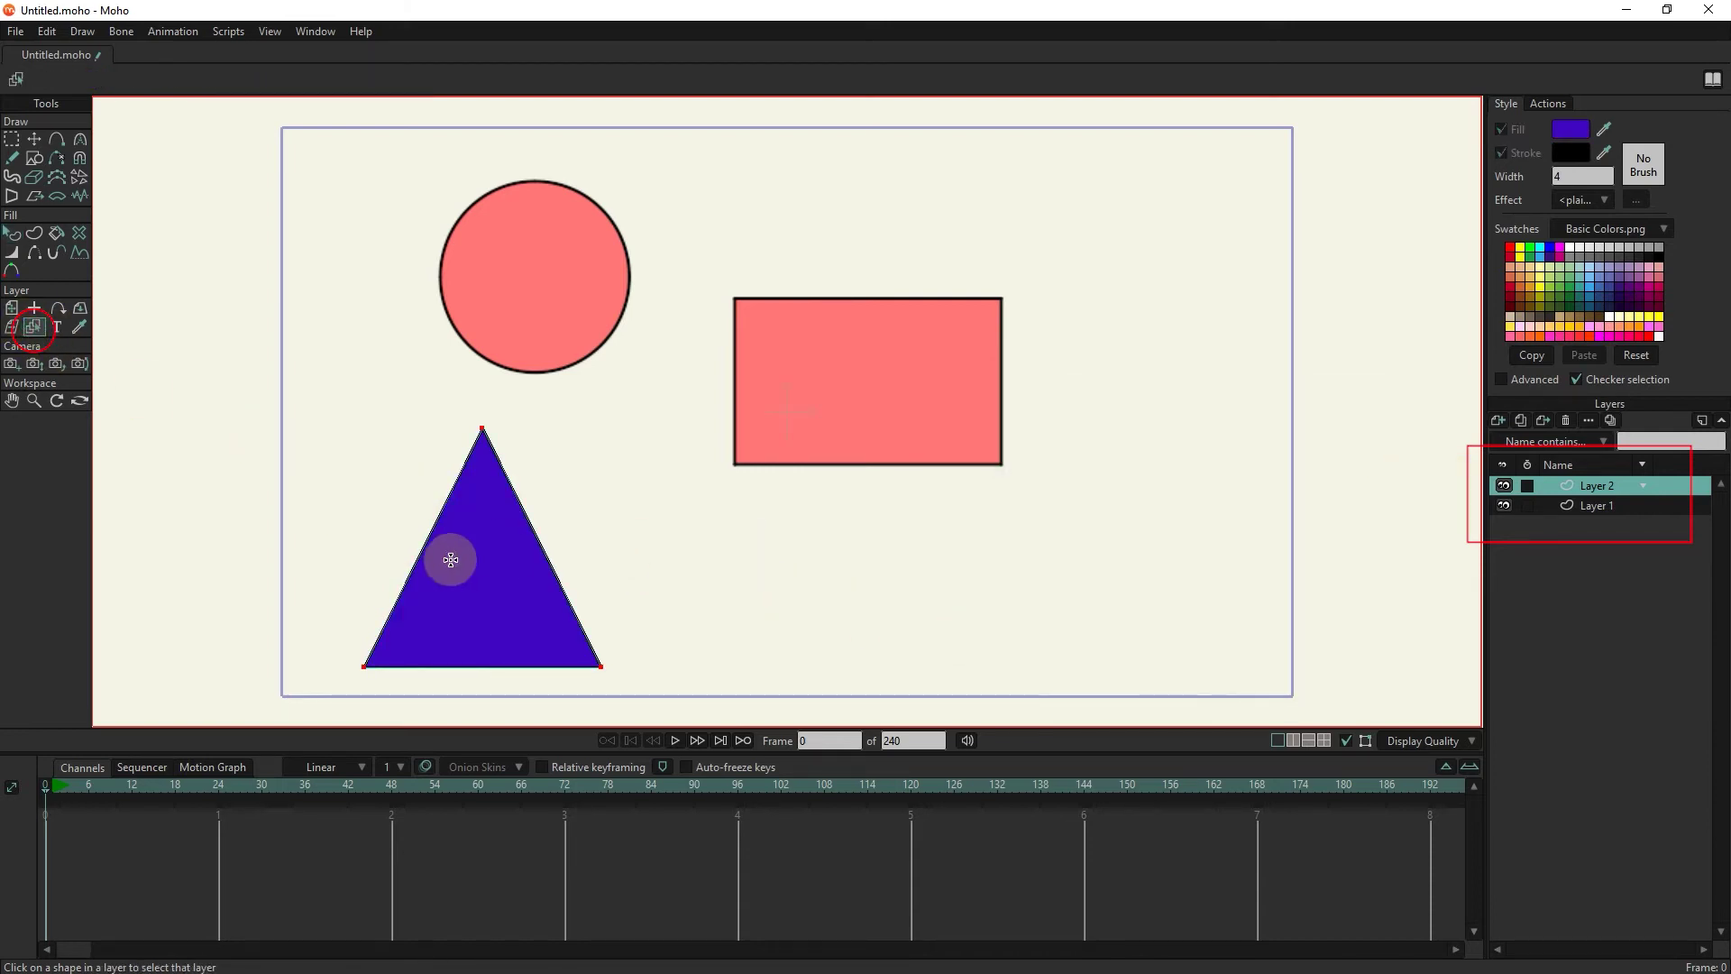
pyautogui.click(915, 354)
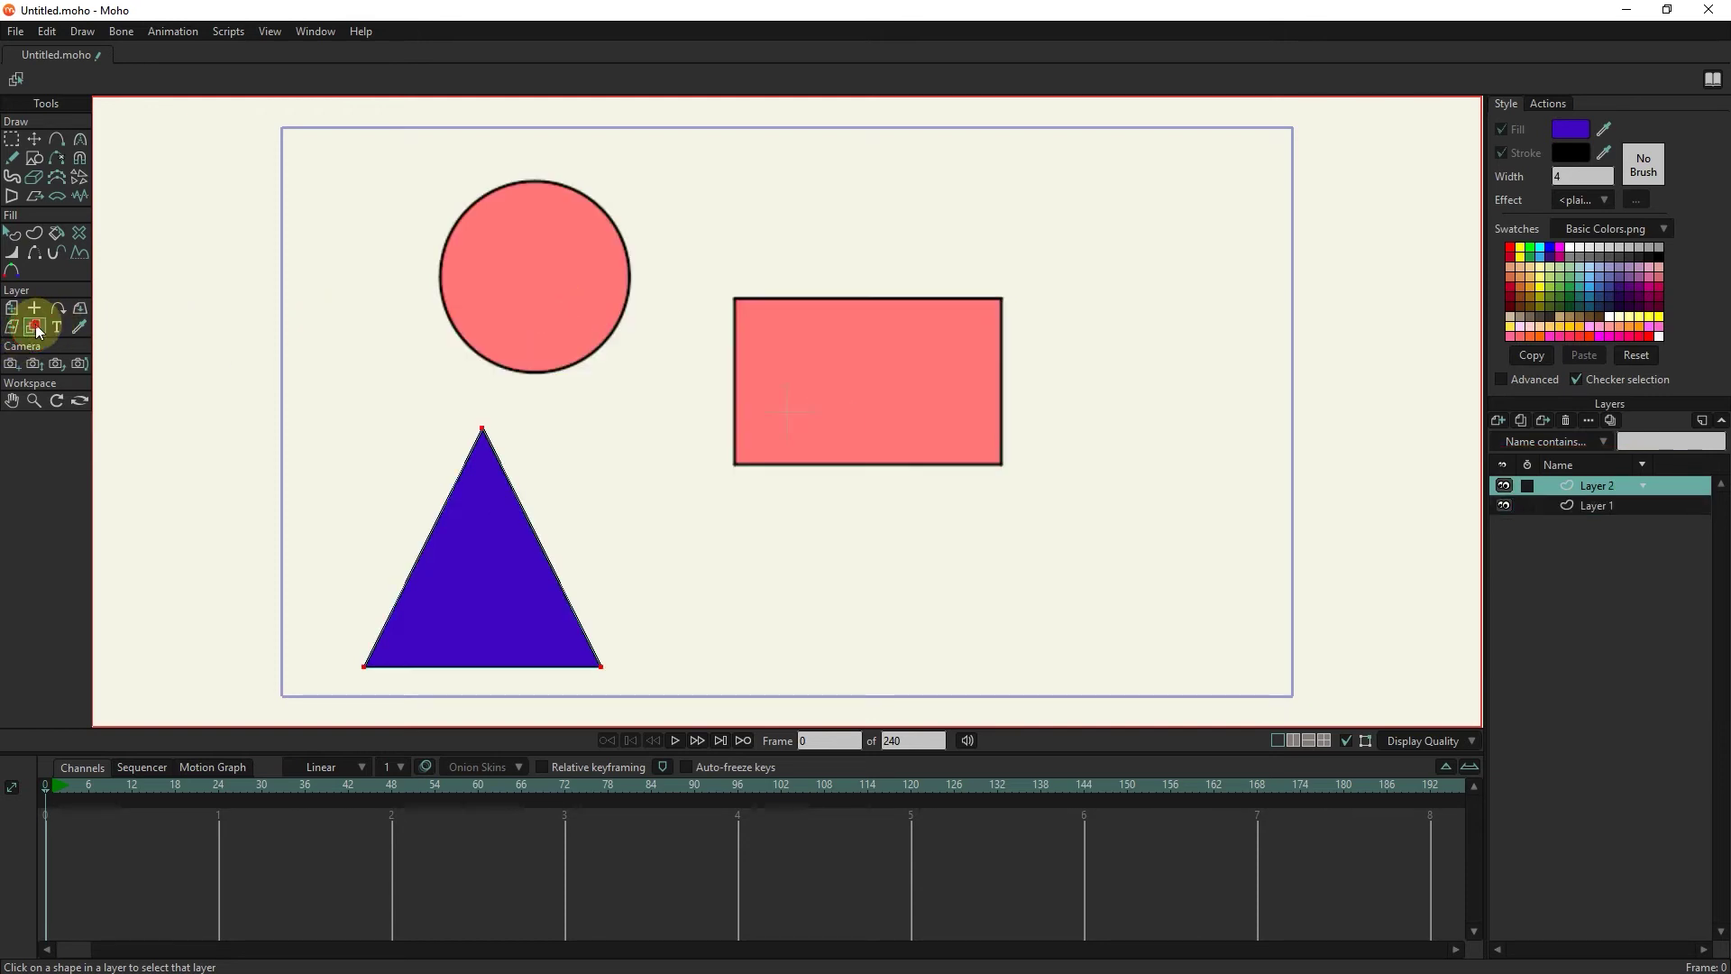
# - Start a new text layer, then cancel the Insert Text dialog
pyautogui.click(59, 330)
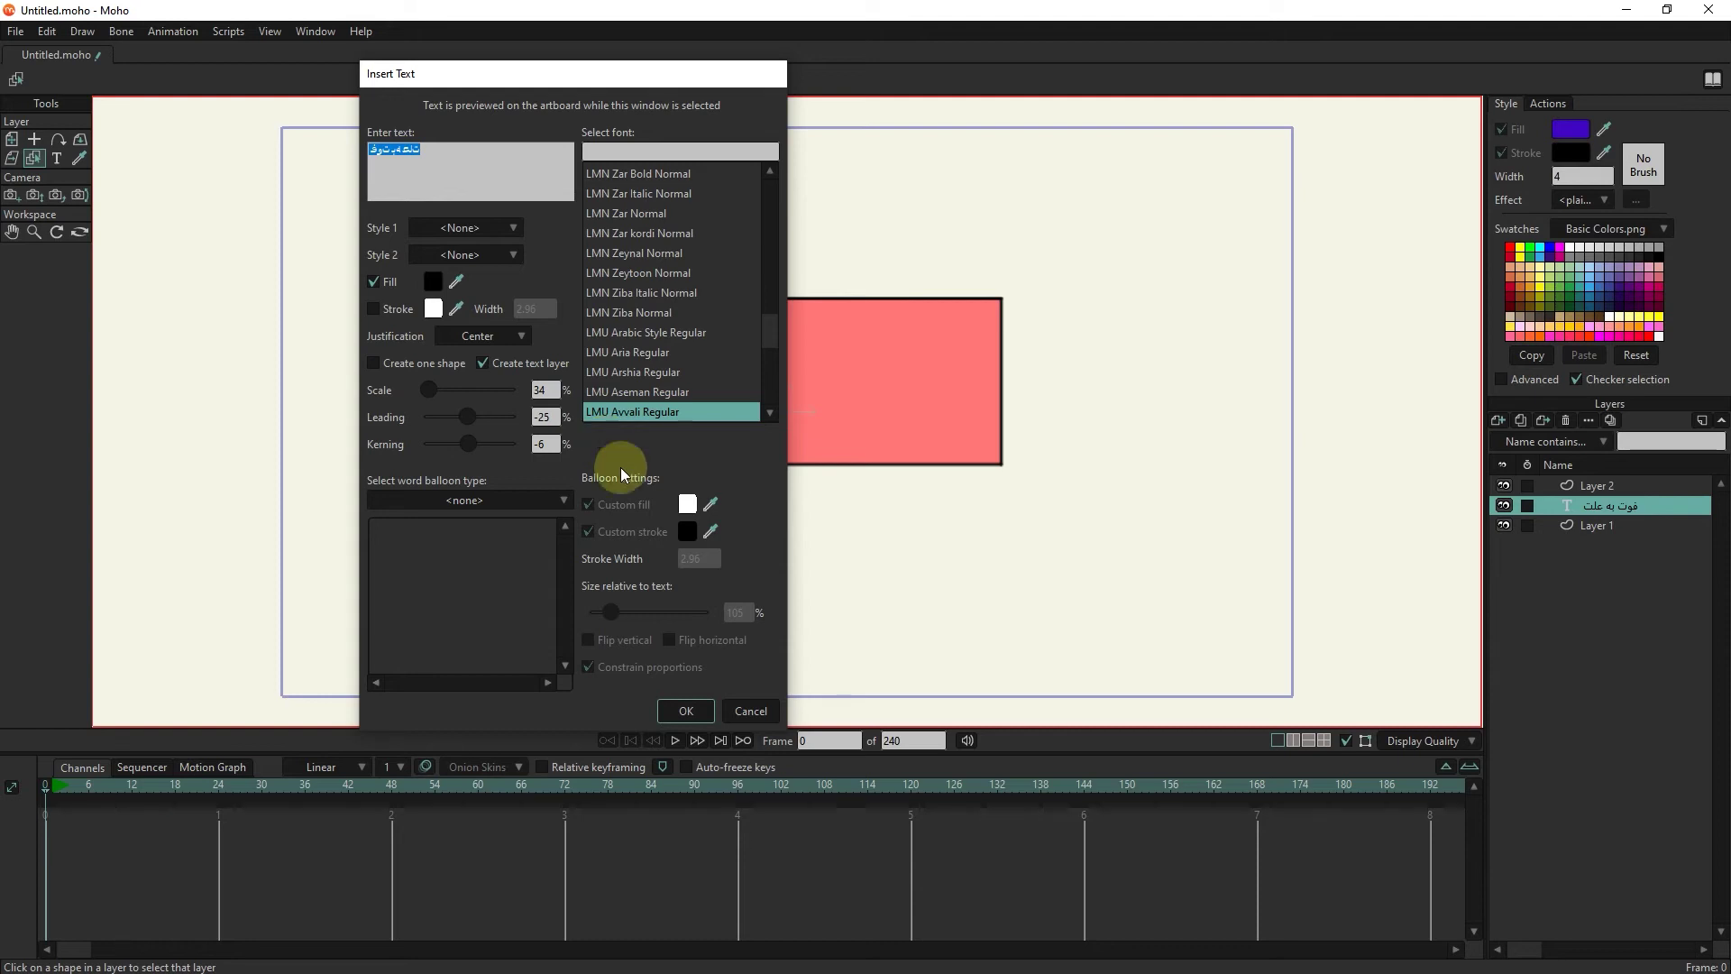
pyautogui.click(751, 711)
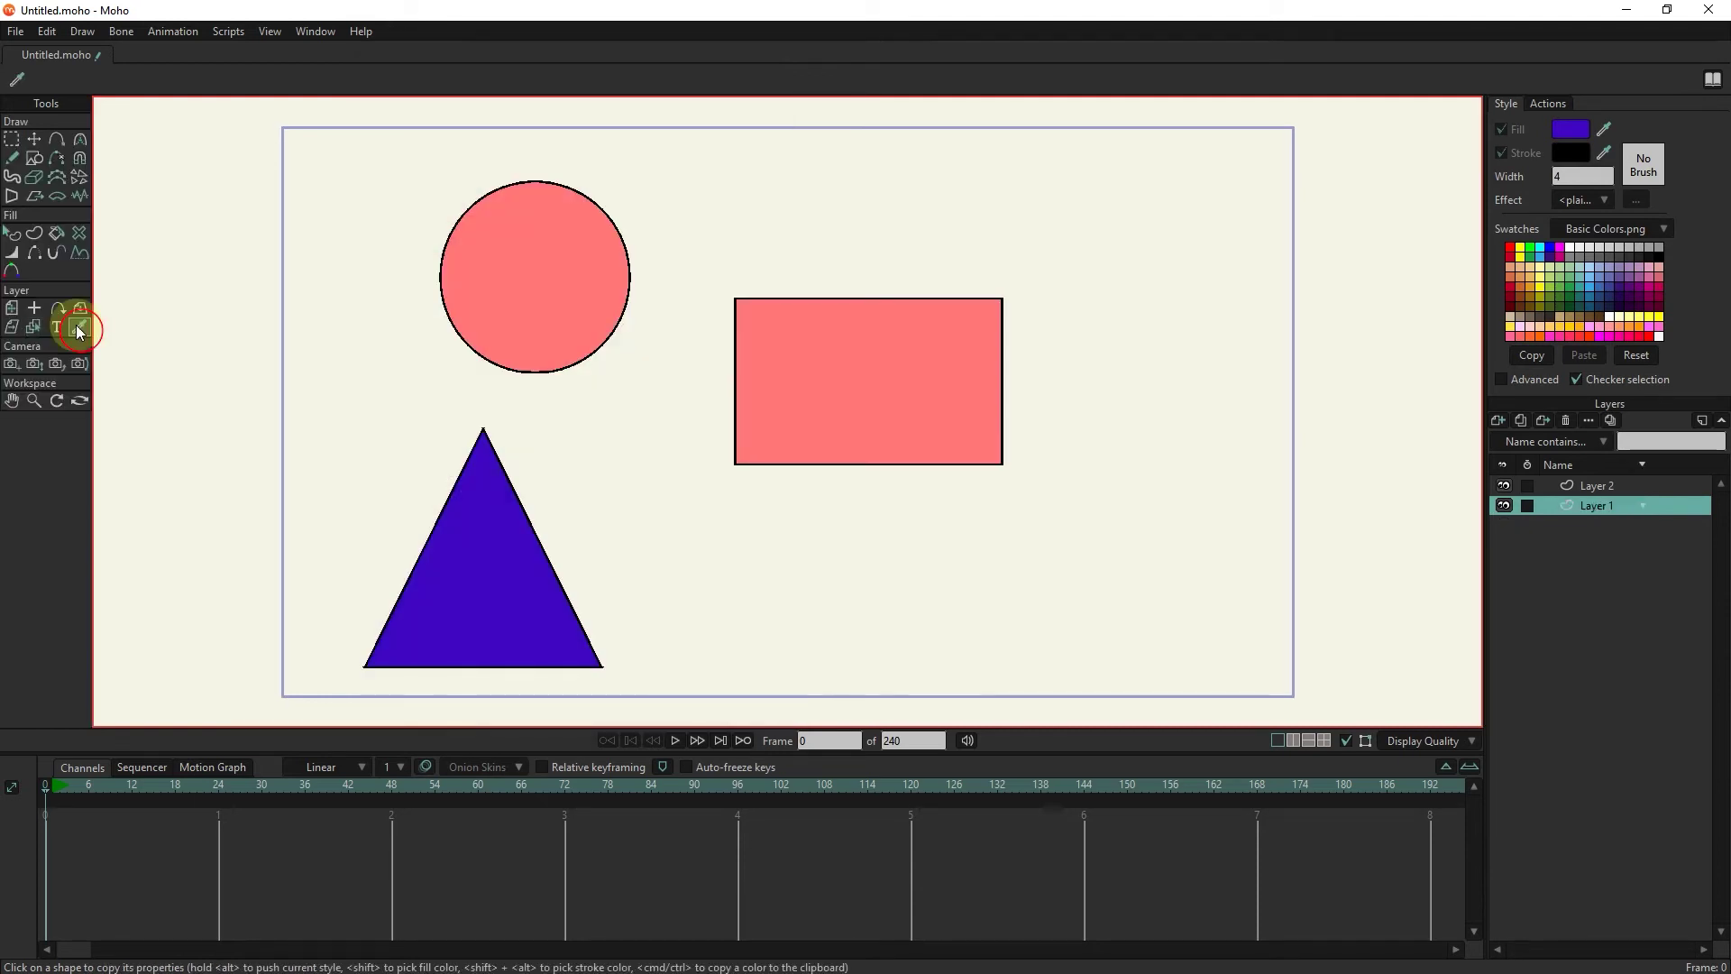
# - Select the circle and eyedrop the triangle's blue fill onto it
pyautogui.click(12, 233)
pyautogui.click(528, 258)
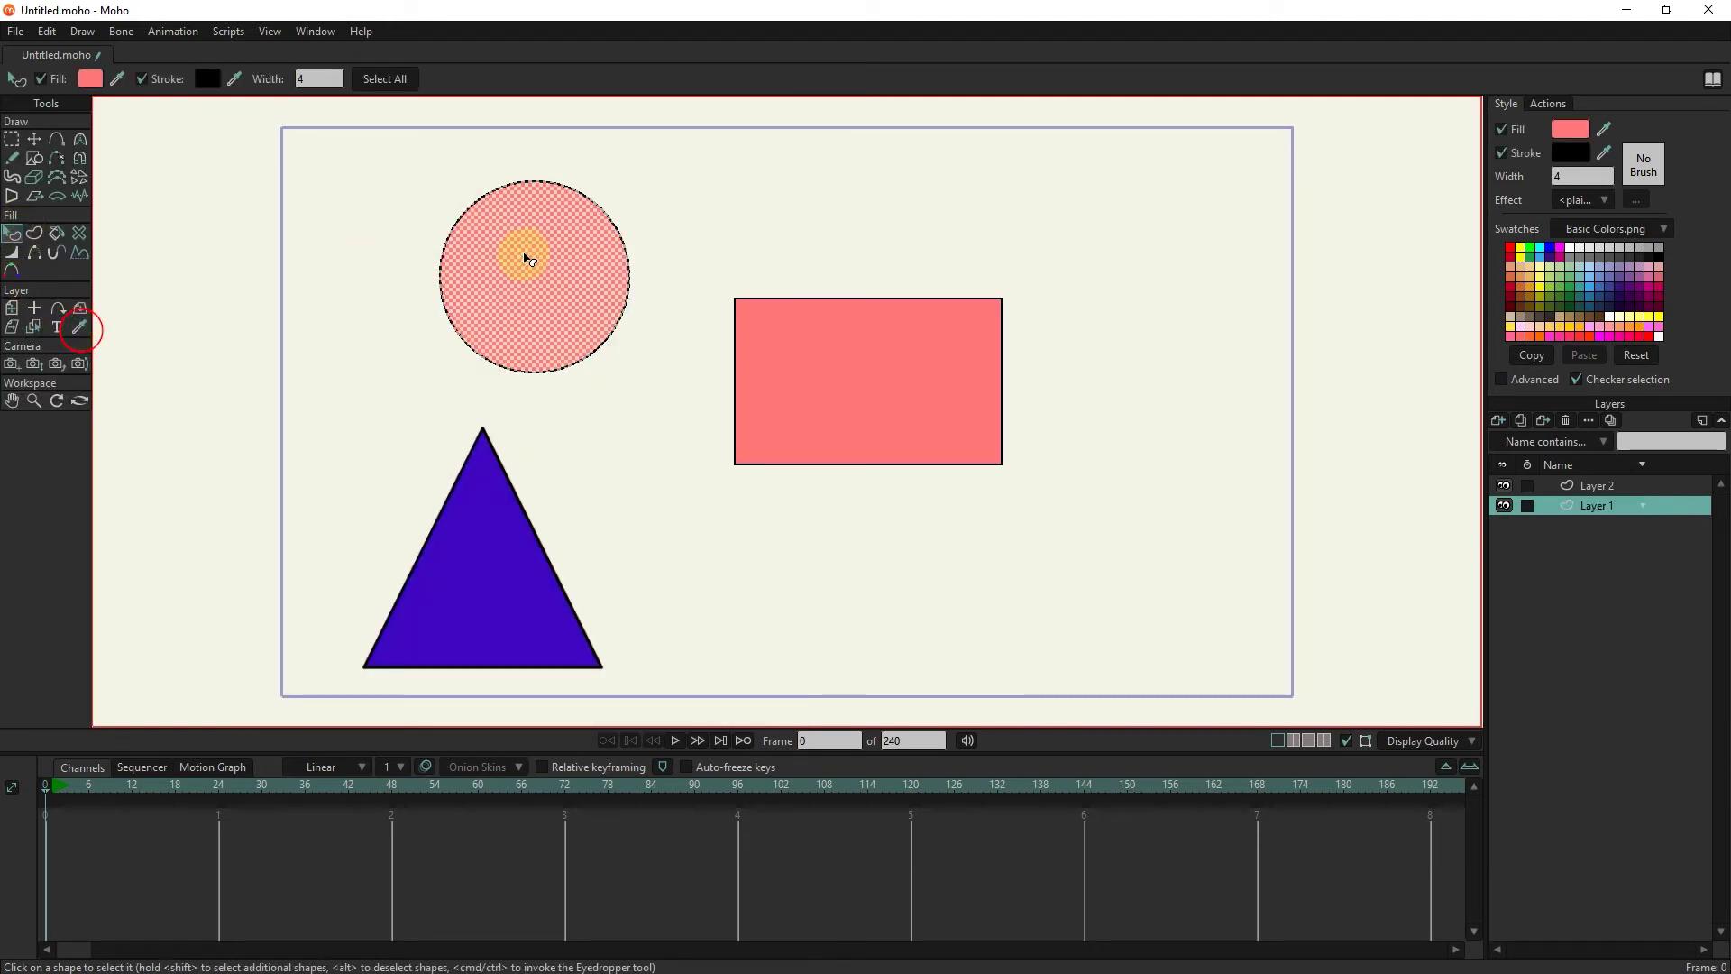
pyautogui.click(78, 326)
pyautogui.click(492, 544)
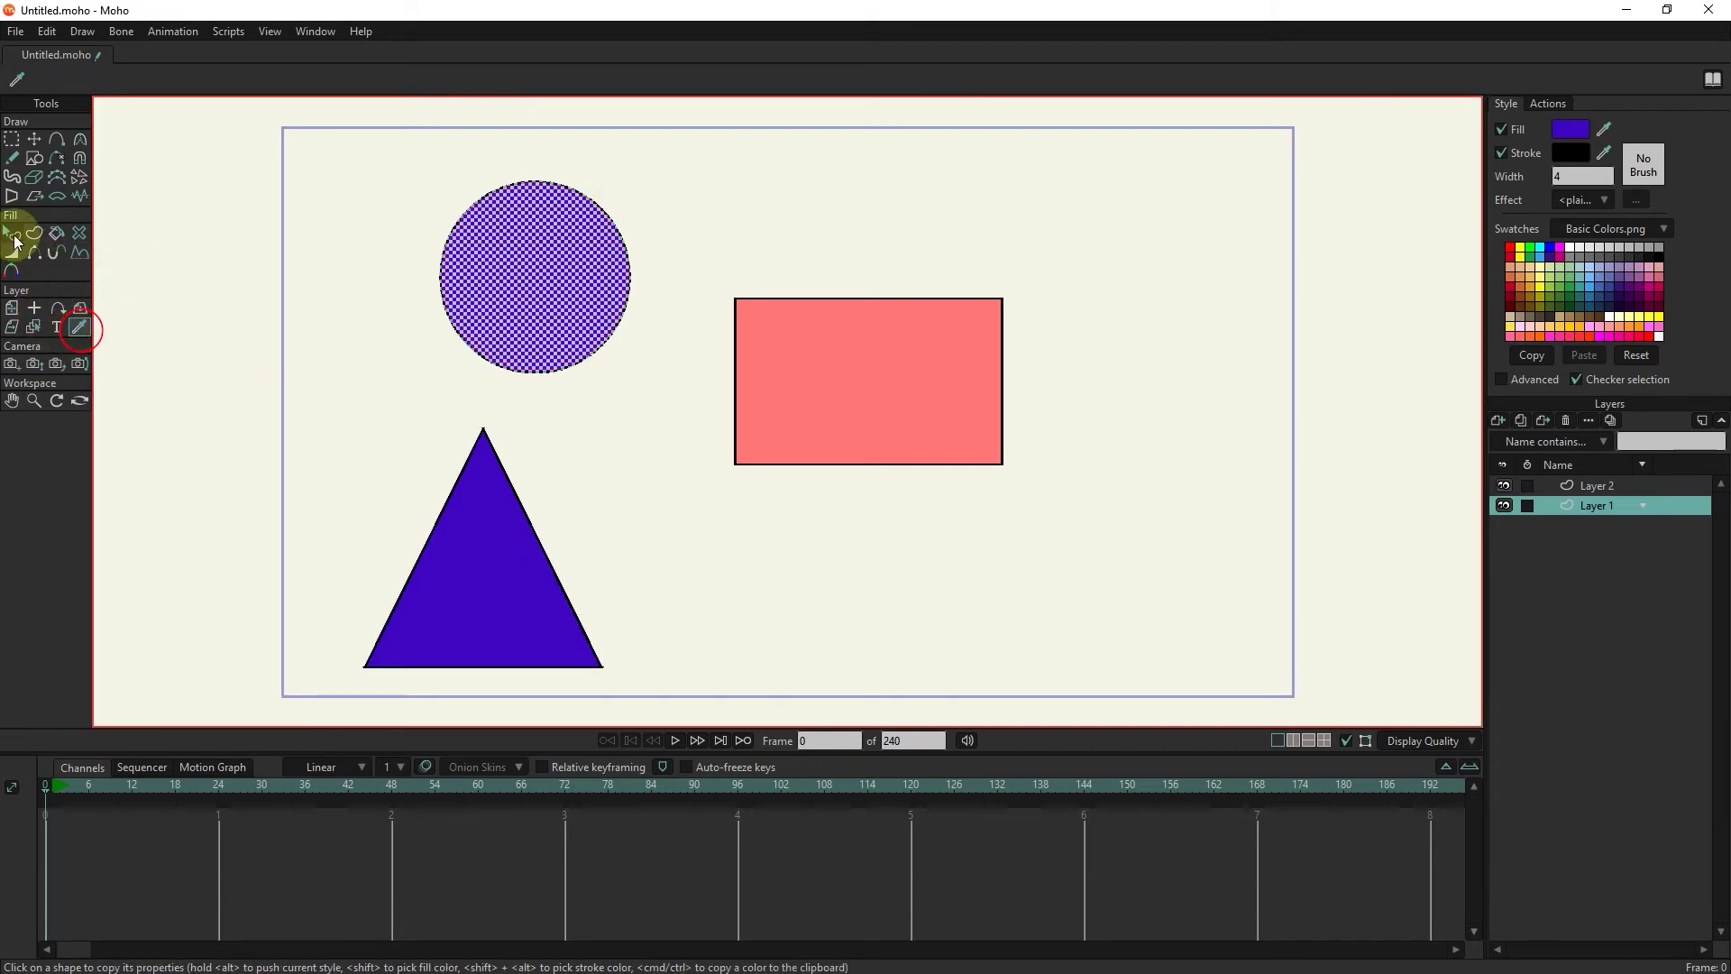
# - Select the rectangle and eyedrop the circle's blue fill onto it
pyautogui.click(14, 232)
pyautogui.click(825, 378)
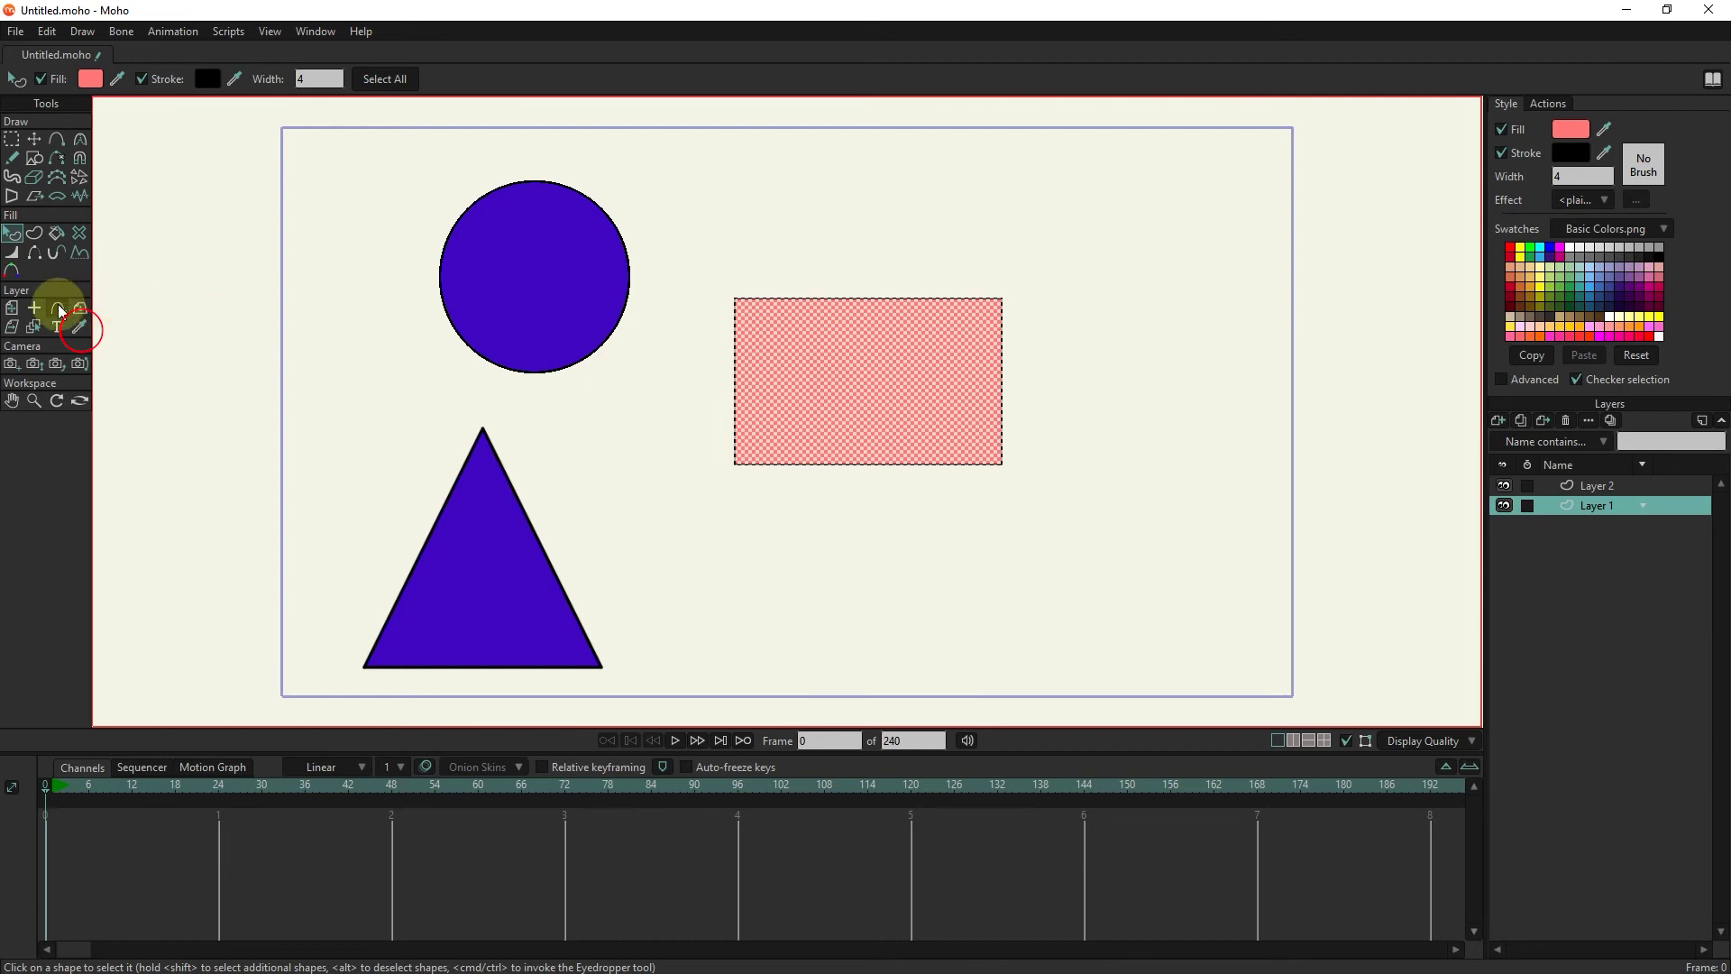
pyautogui.click(79, 327)
pyautogui.click(497, 317)
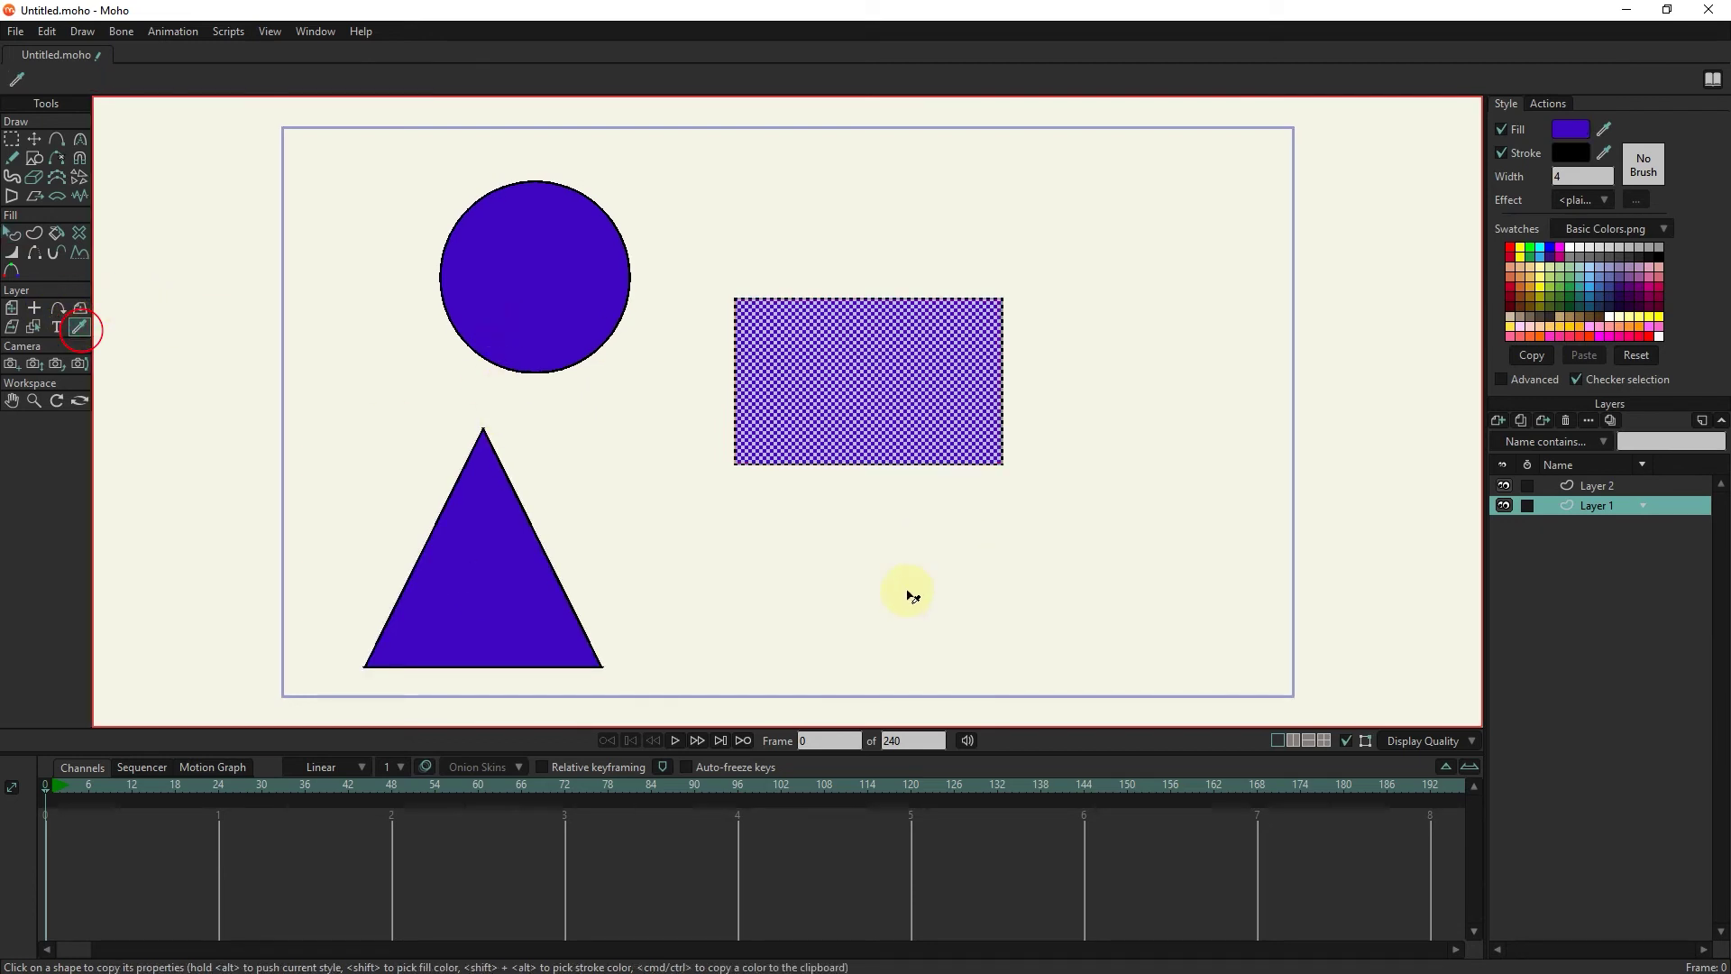
pyautogui.click(11, 362)
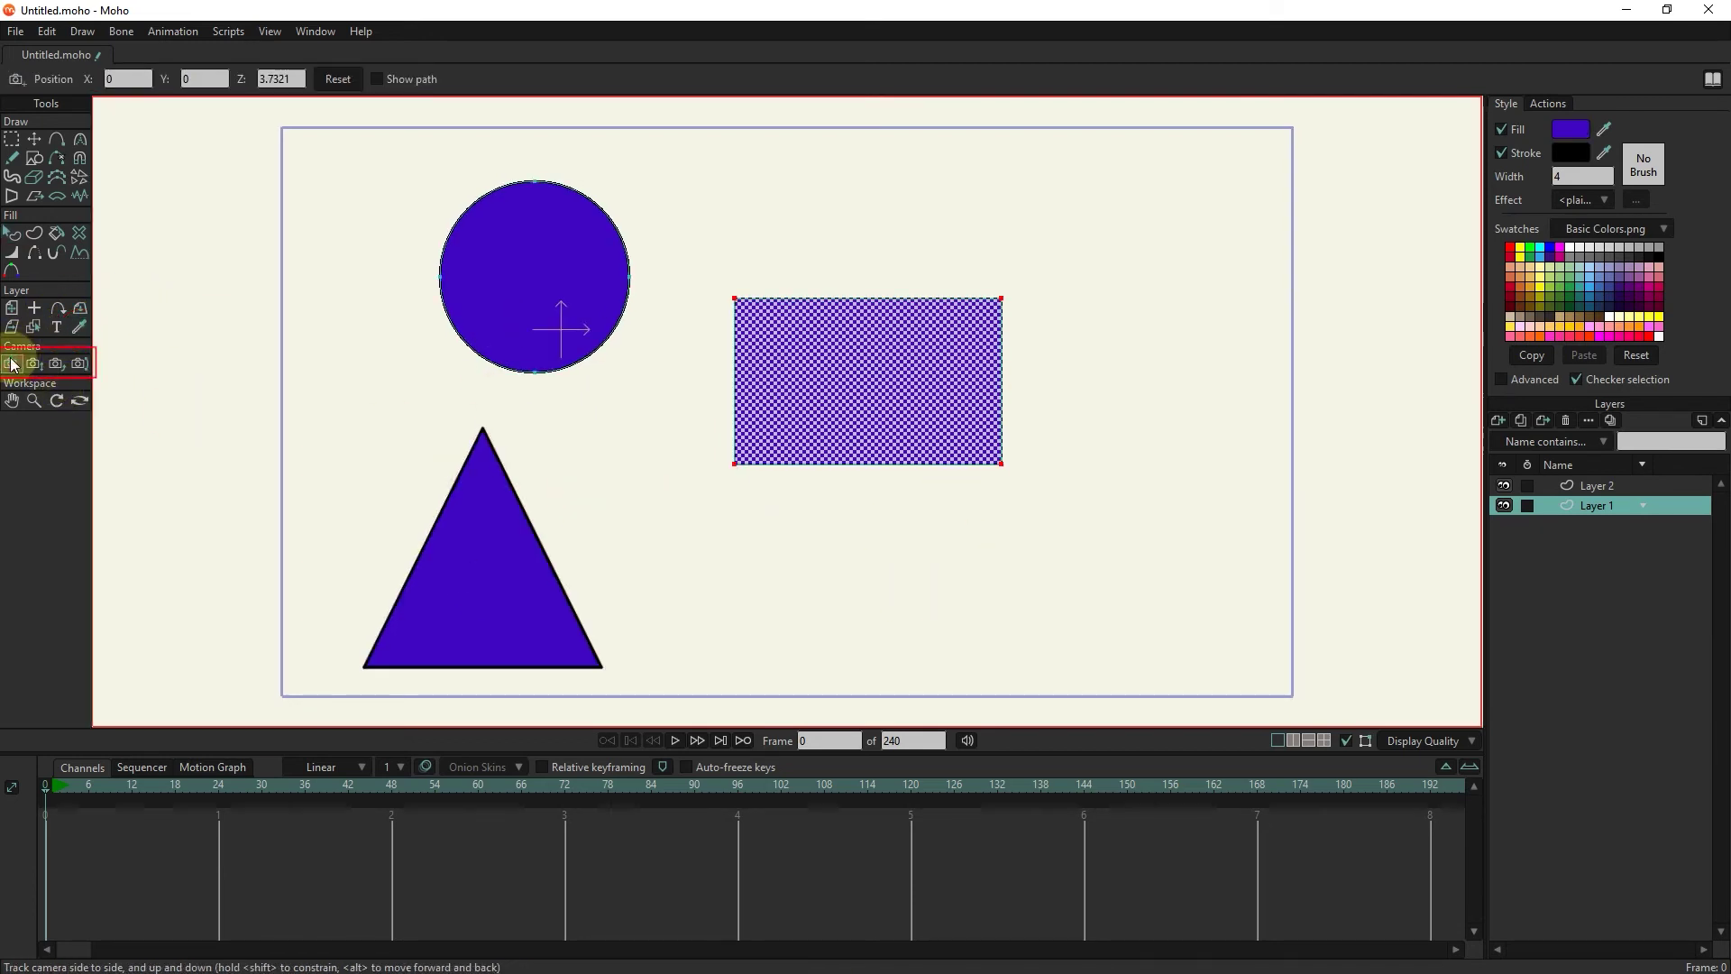
# - Track the camera across the scene and zoom it in and back out
pyautogui.moveTo(615, 399)
pyautogui.mouseDown()
pyautogui.moveTo(666, 422)
pyautogui.moveTo(551, 363)
pyautogui.moveTo(812, 392)
pyautogui.moveTo(643, 200)
pyautogui.mouseUp()
pyautogui.click(38, 365)
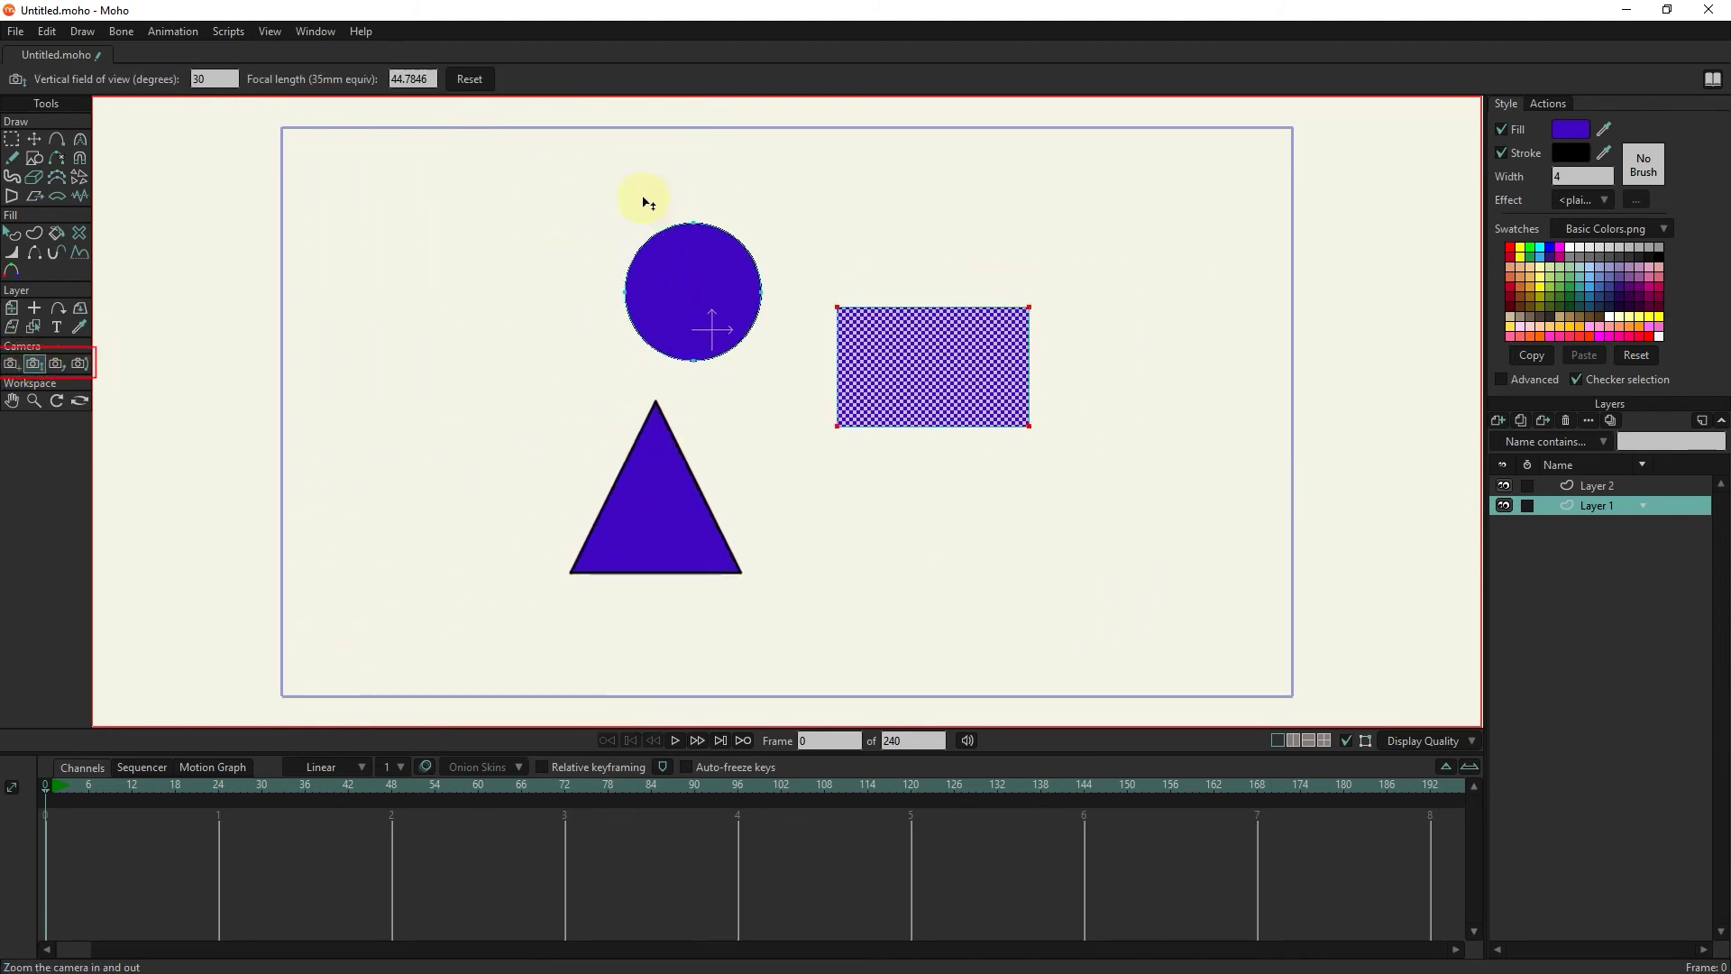
pyautogui.moveTo(835, 480); pyautogui.dragTo(311, 363)
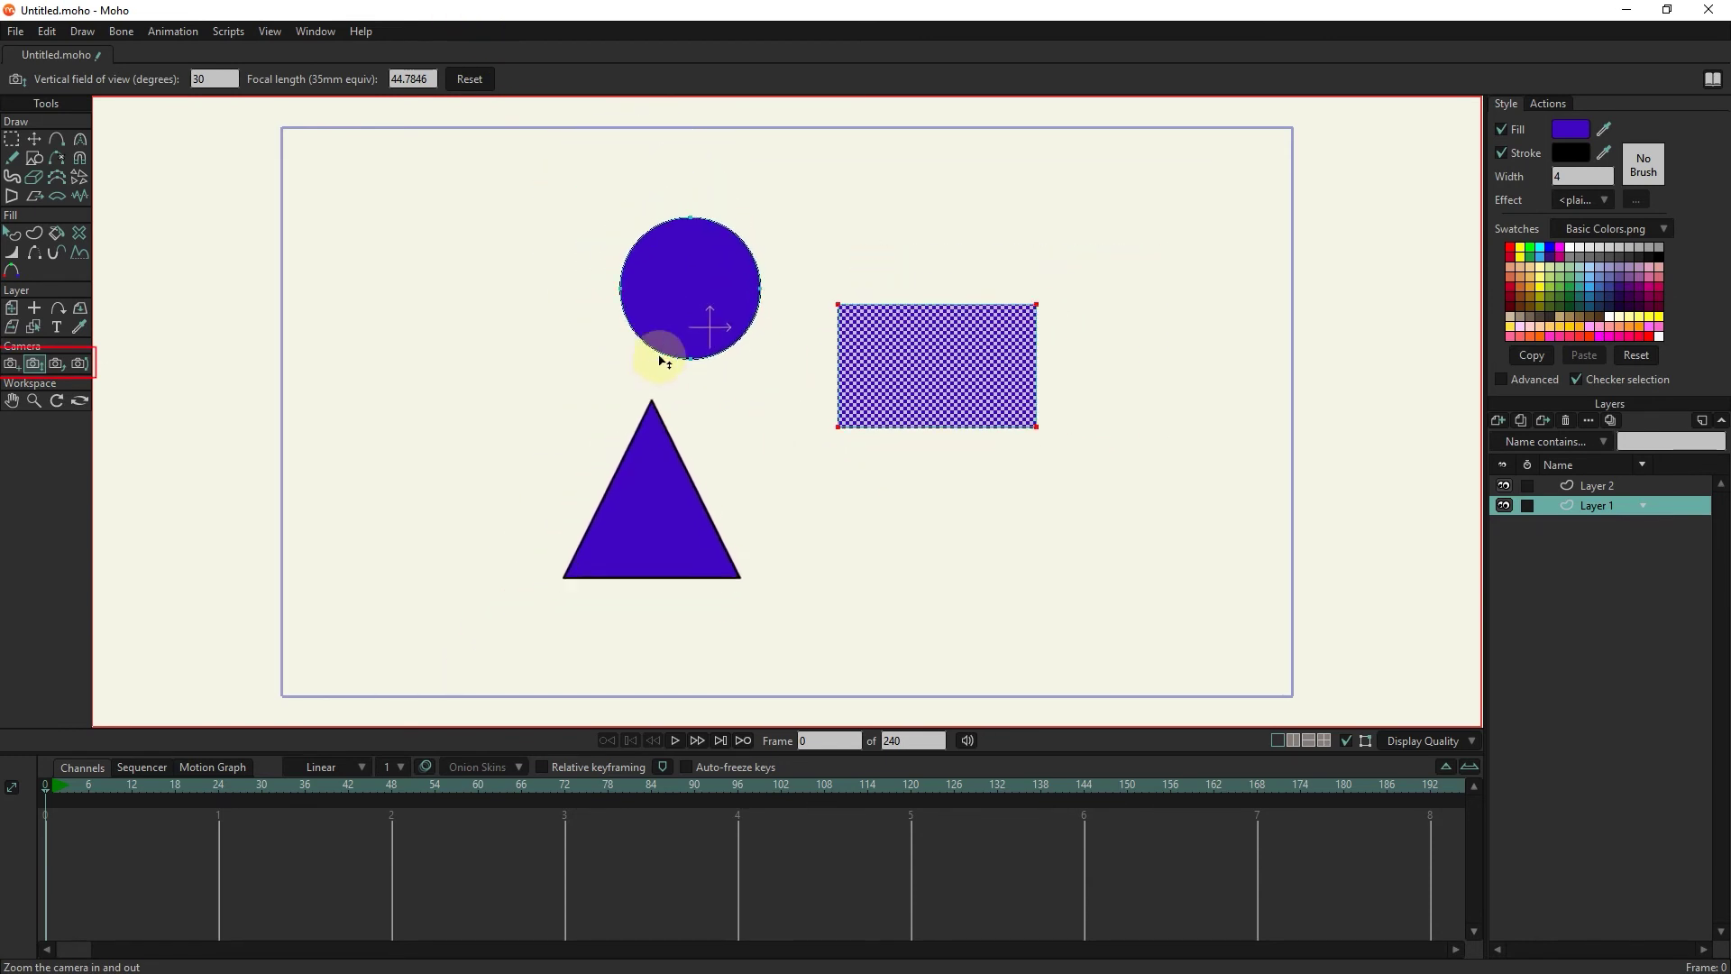
# - Roll and pan/tilt the camera, resetting both roll and pan/tilt to zero
pyautogui.click(57, 365)
pyautogui.moveTo(822, 452)
pyautogui.mouseDown()
pyautogui.moveTo(1024, 421)
pyautogui.moveTo(569, 260)
pyautogui.mouseUp()
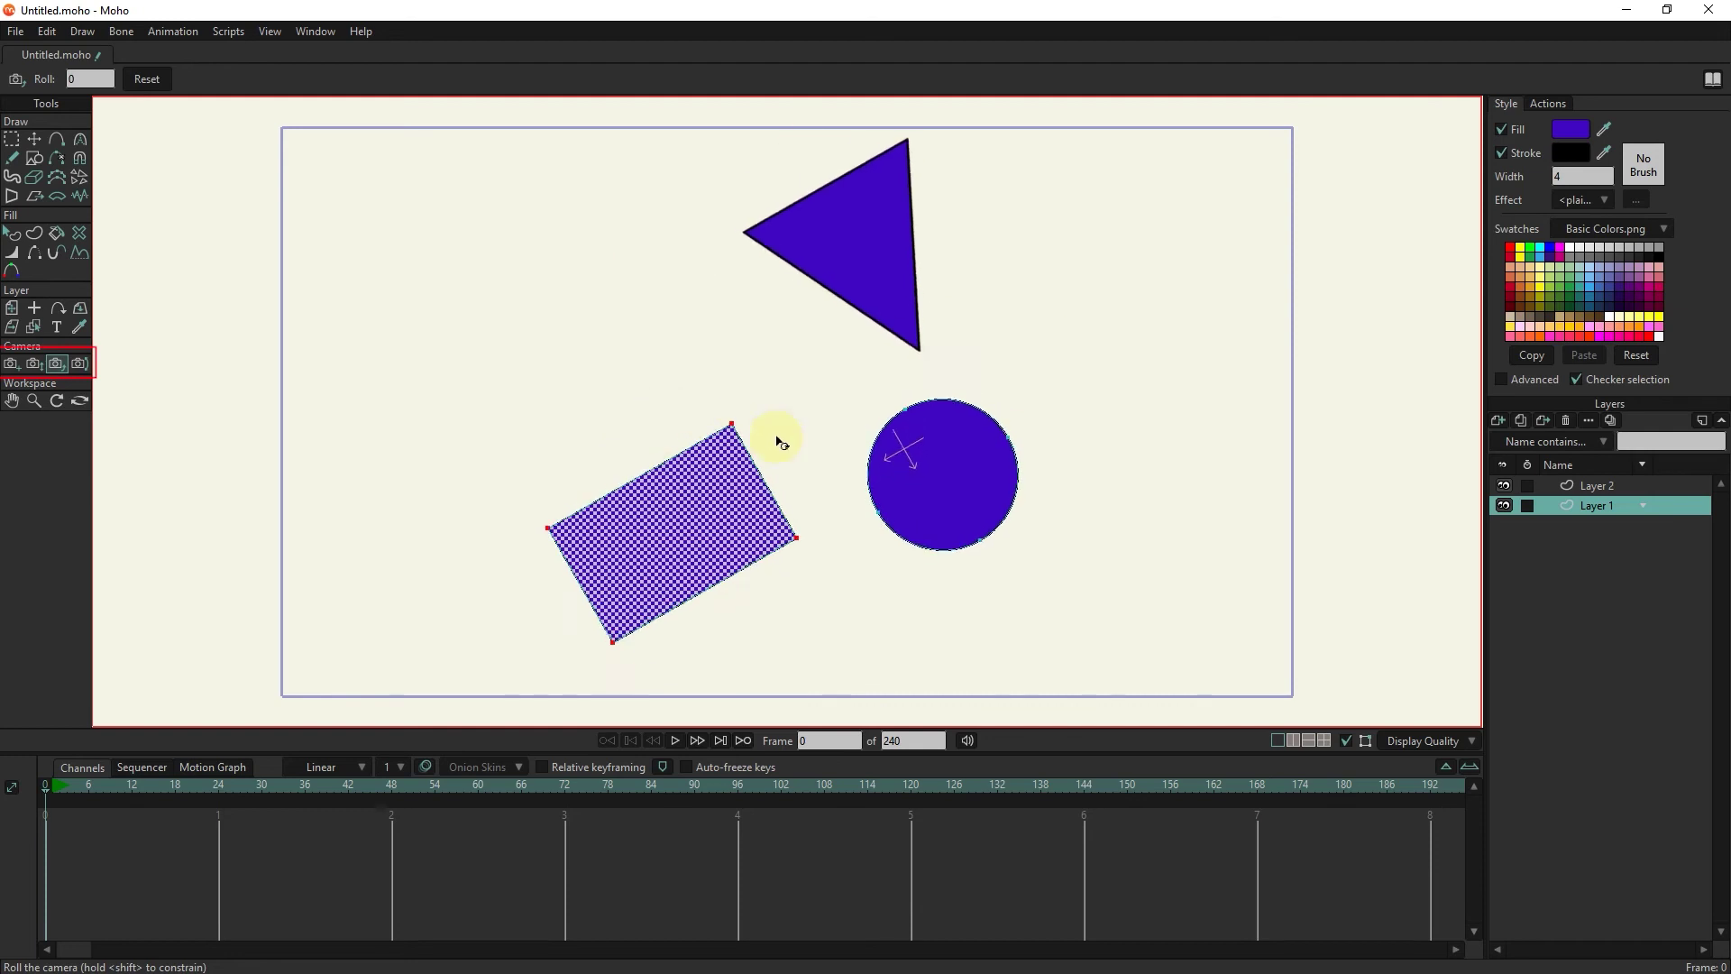
pyautogui.click(146, 78)
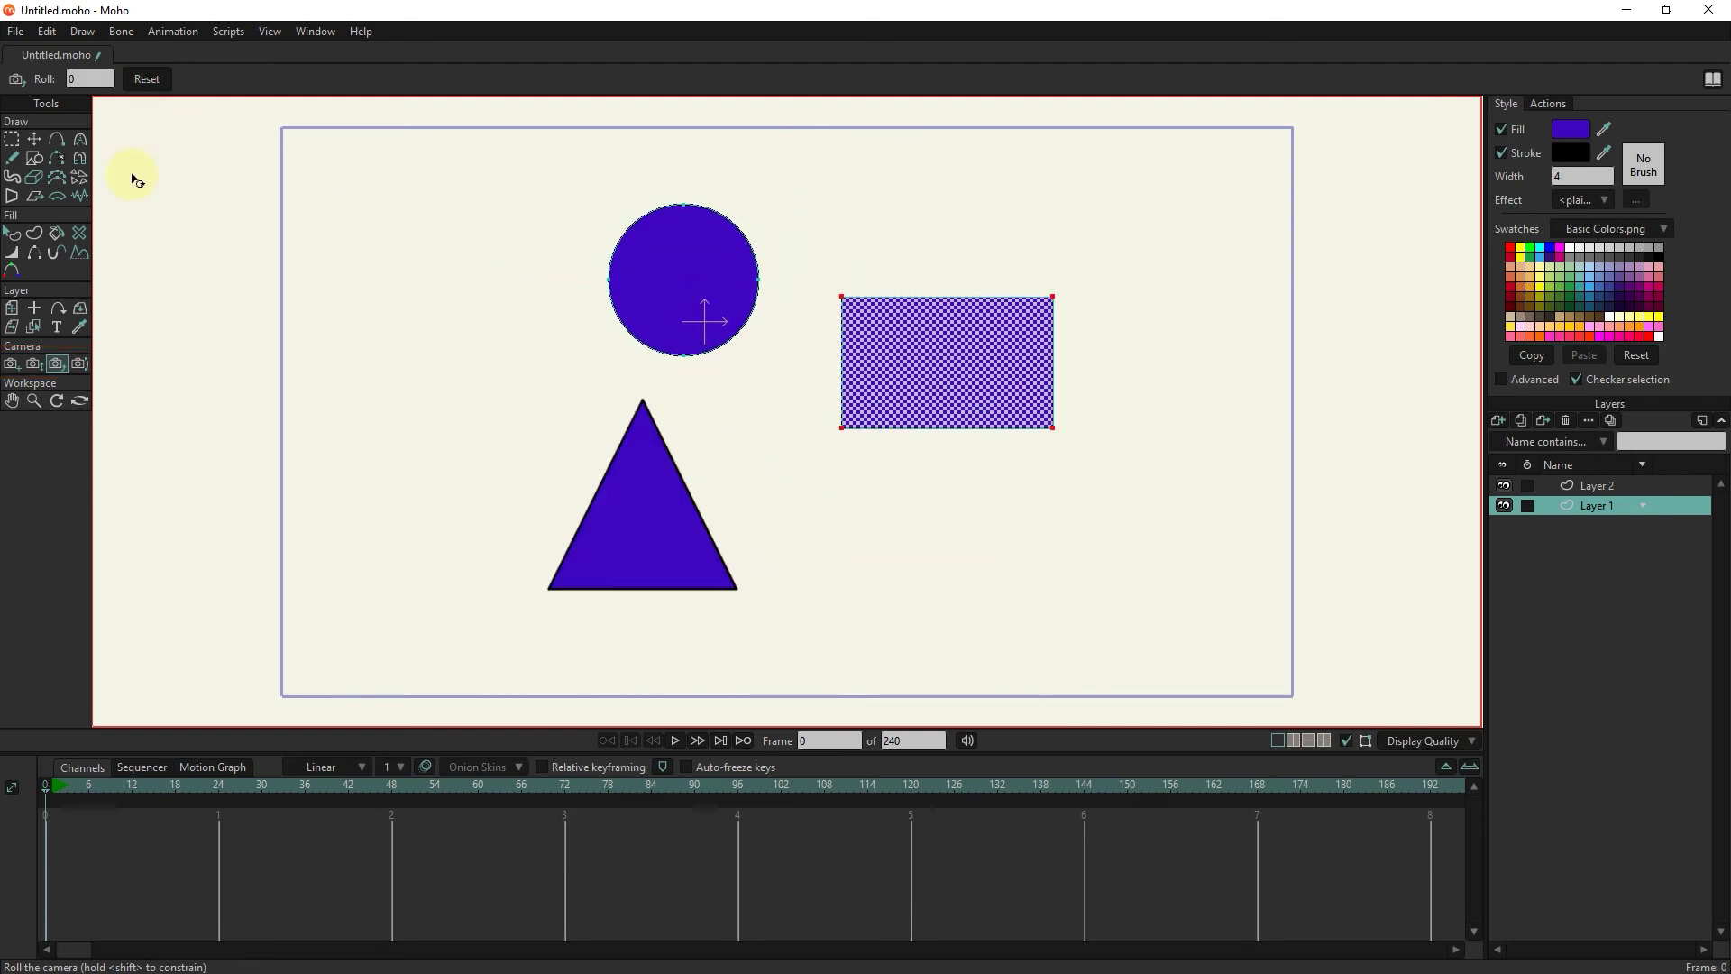
pyautogui.click(80, 363)
pyautogui.moveTo(994, 555)
pyautogui.mouseDown()
pyautogui.moveTo(869, 476)
pyautogui.moveTo(986, 444)
pyautogui.mouseUp()
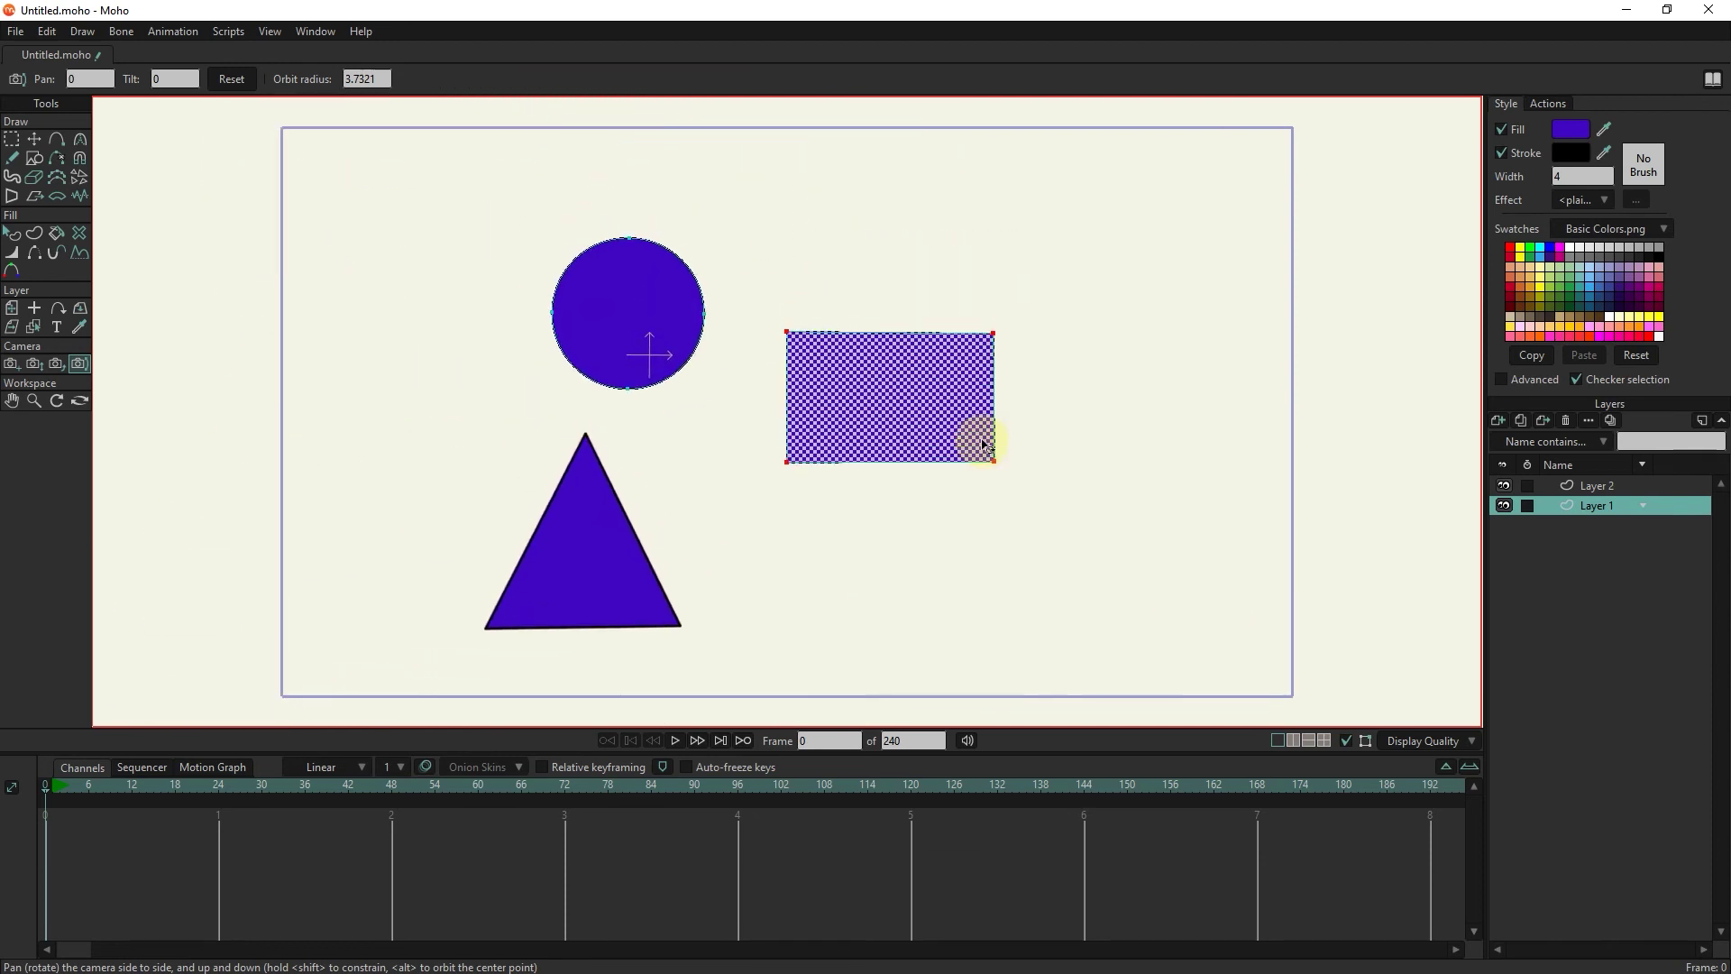
pyautogui.click(231, 80)
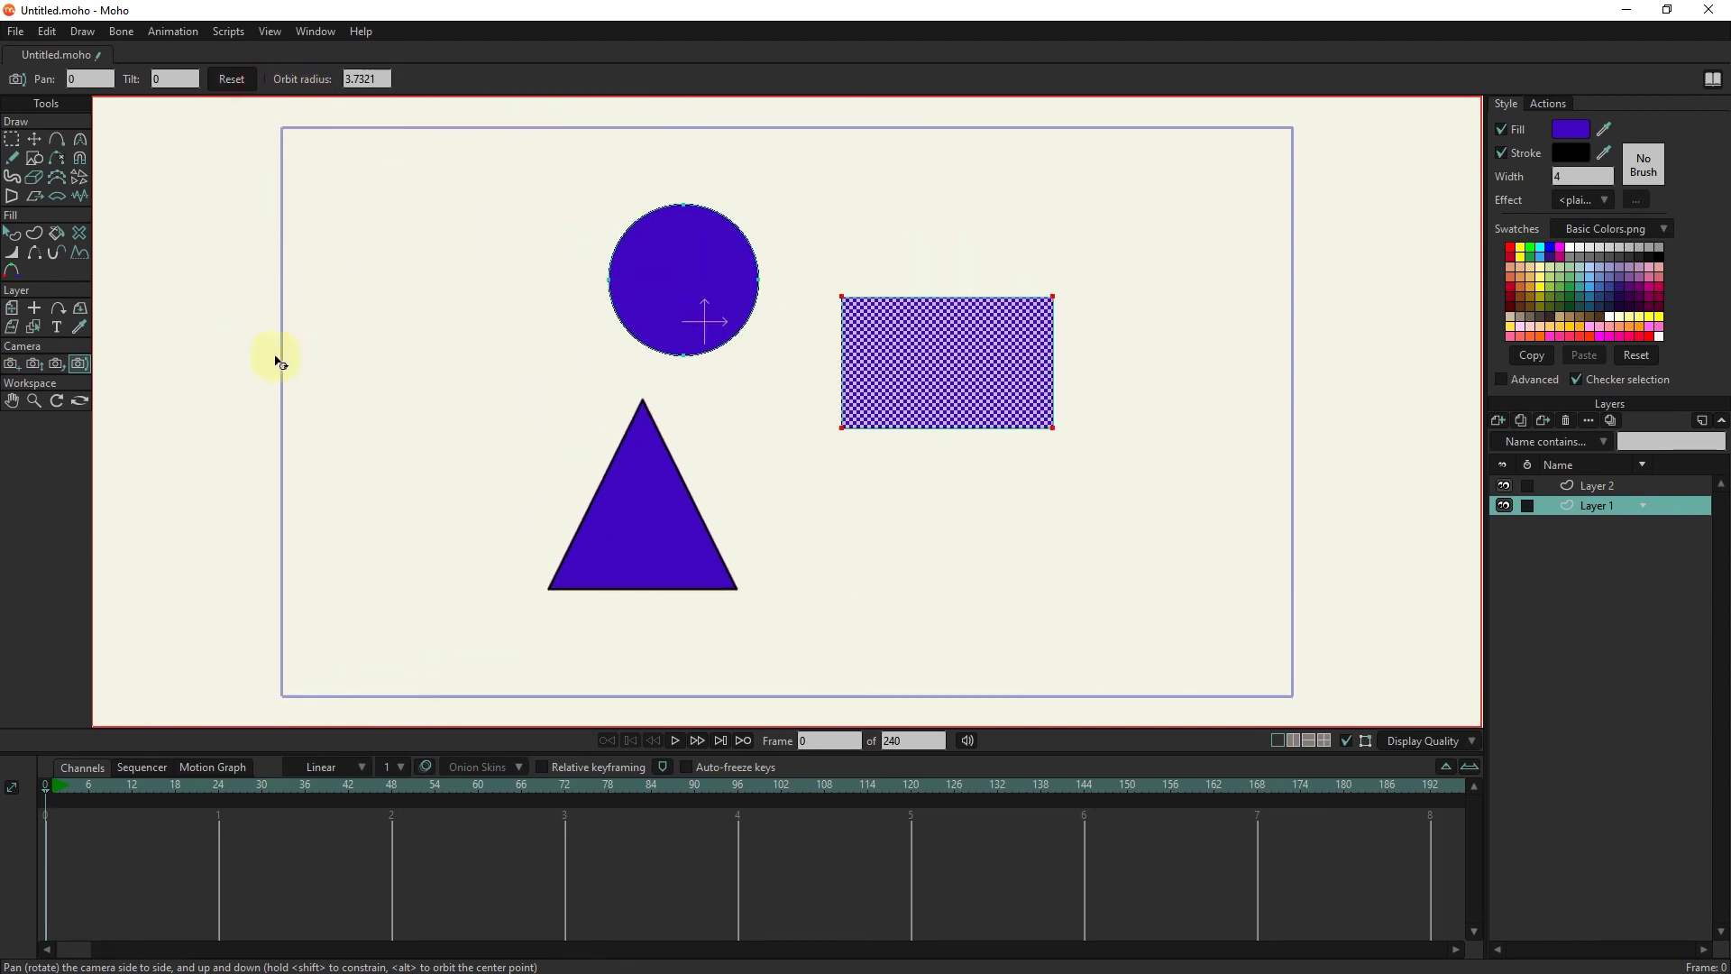
pyautogui.click(11, 397)
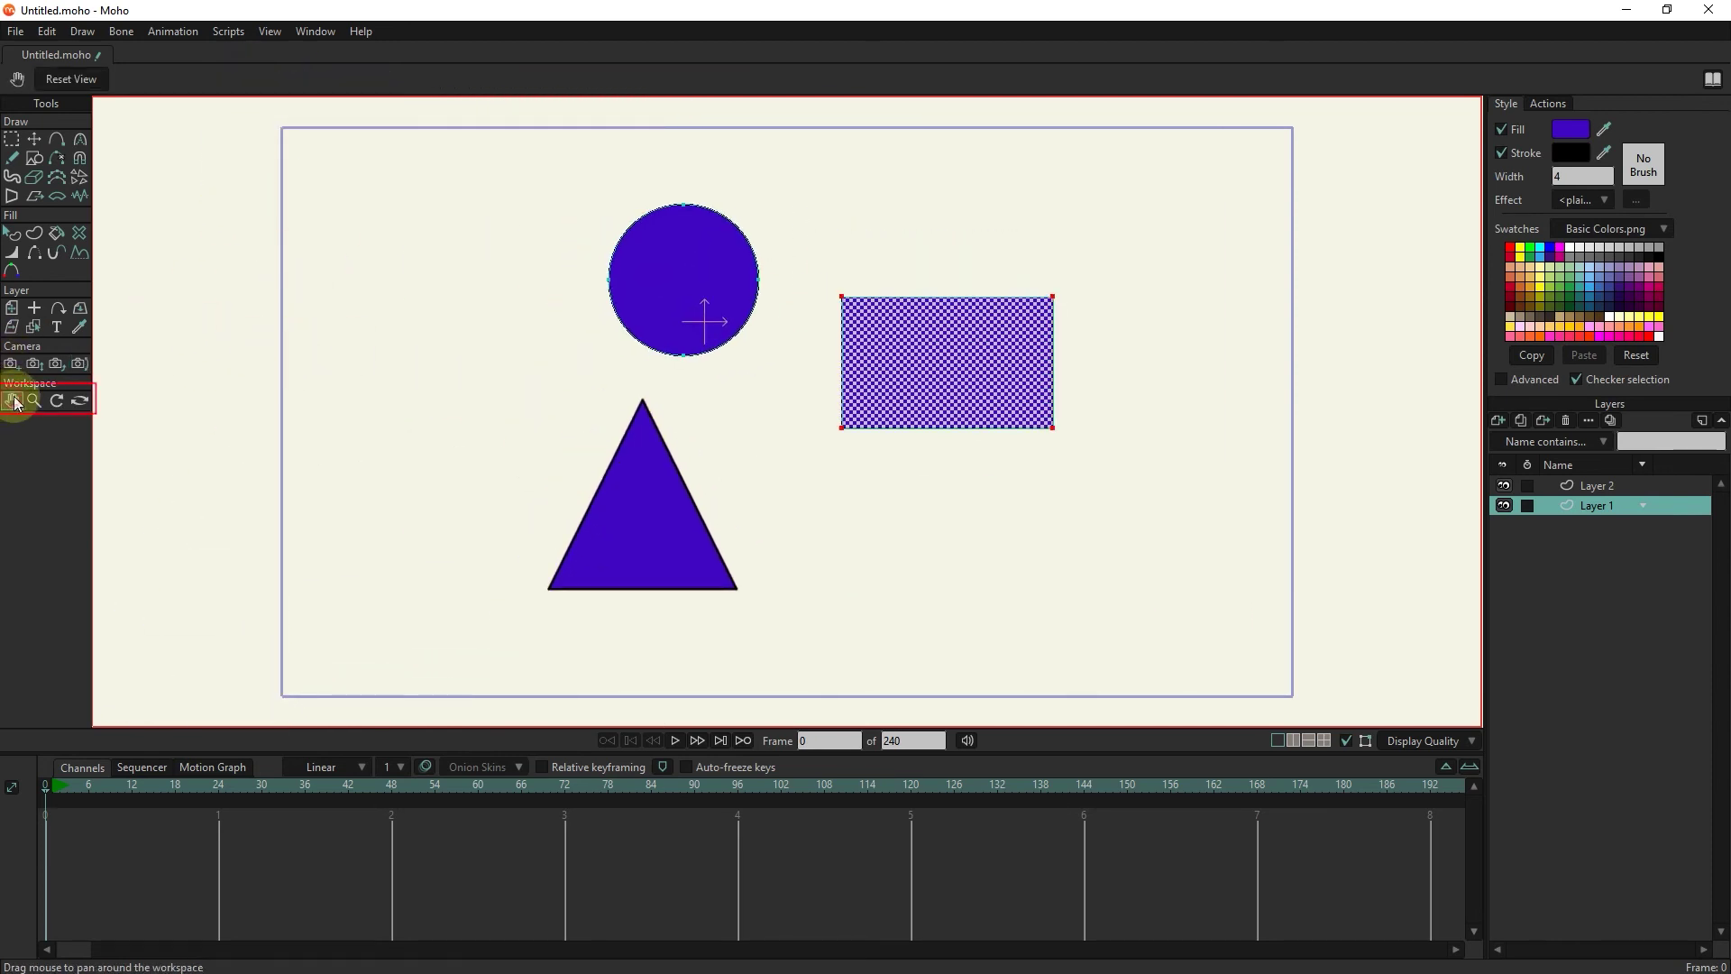
pyautogui.moveTo(753, 456)
pyautogui.mouseDown()
pyautogui.moveTo(1133, 370)
pyautogui.moveTo(778, 509)
pyautogui.moveTo(761, 560)
pyautogui.moveTo(664, 430)
pyautogui.mouseUp()
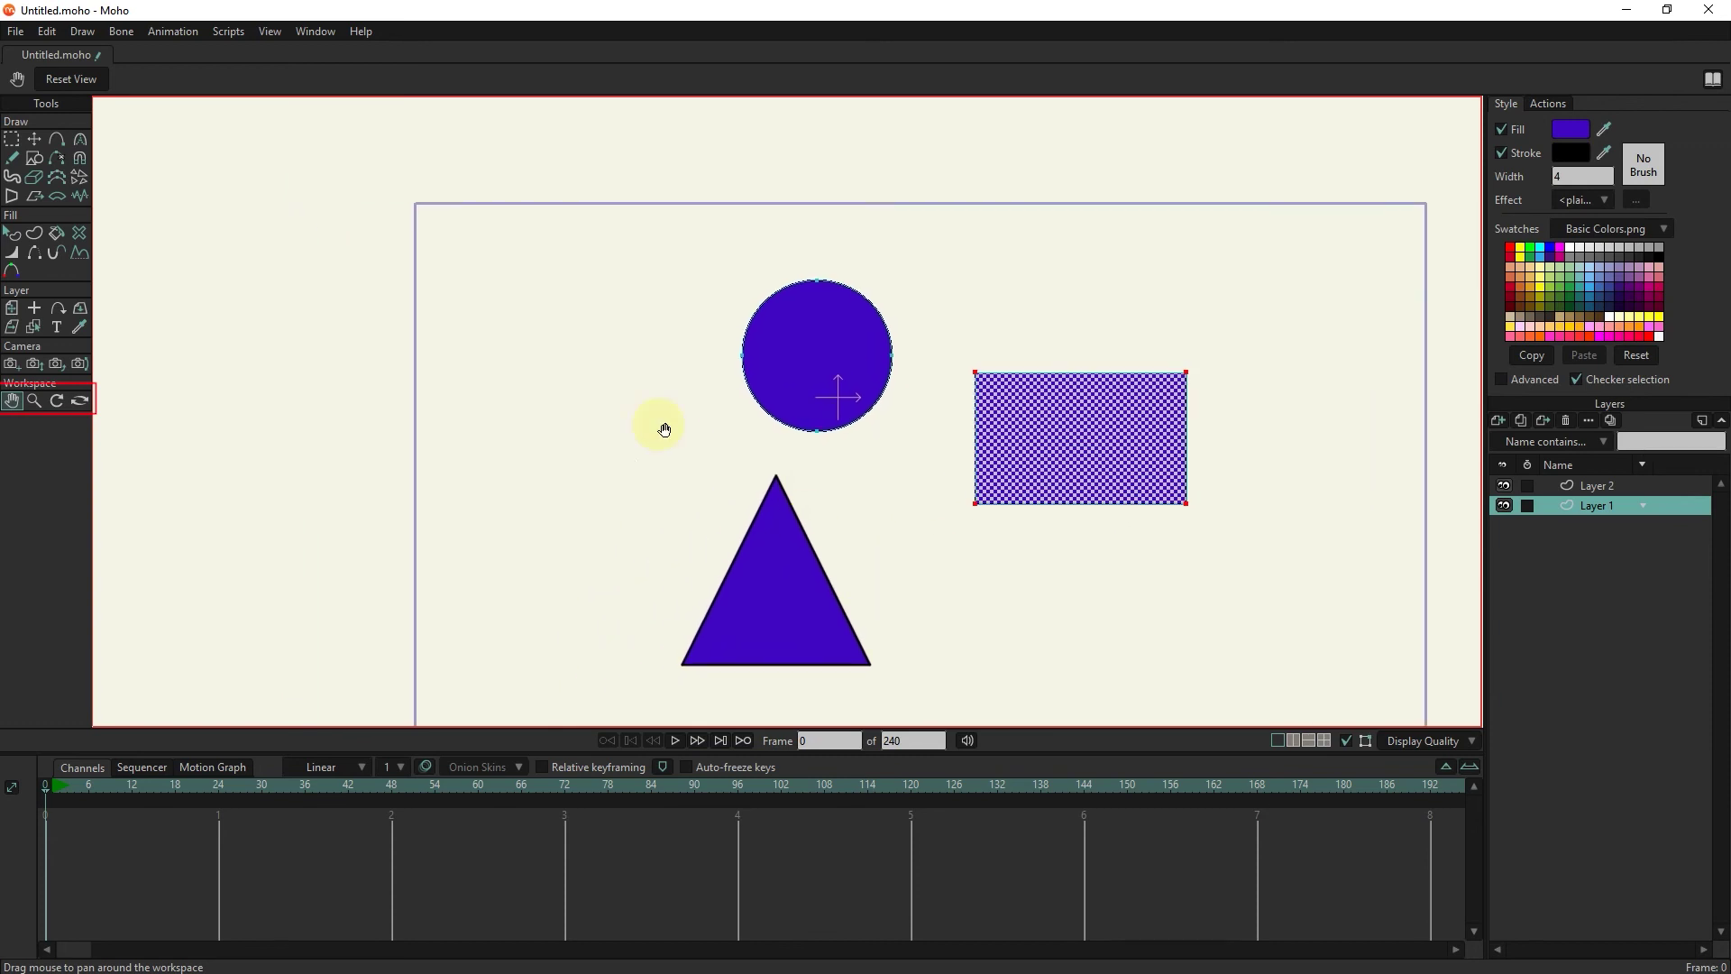
pyautogui.click(68, 79)
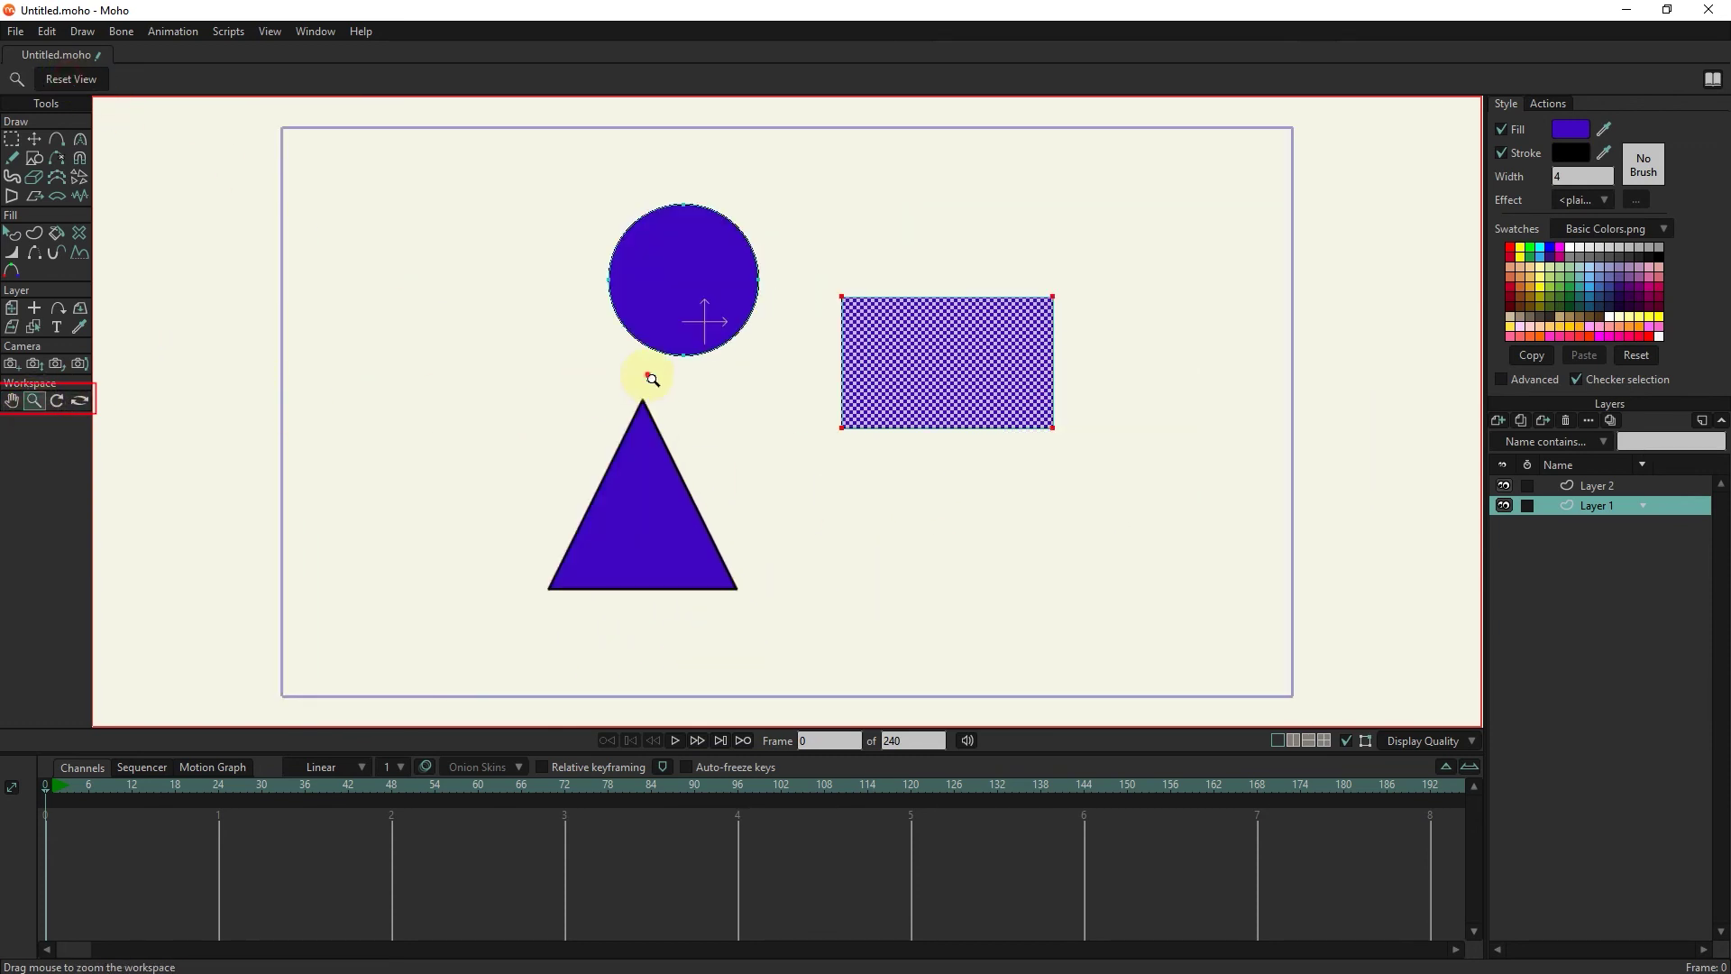
pyautogui.moveTo(652, 379)
pyautogui.mouseDown()
pyautogui.moveTo(900, 575)
pyautogui.moveTo(135, 50)
pyautogui.moveTo(736, 527)
pyautogui.moveTo(549, 407)
pyautogui.mouseUp()
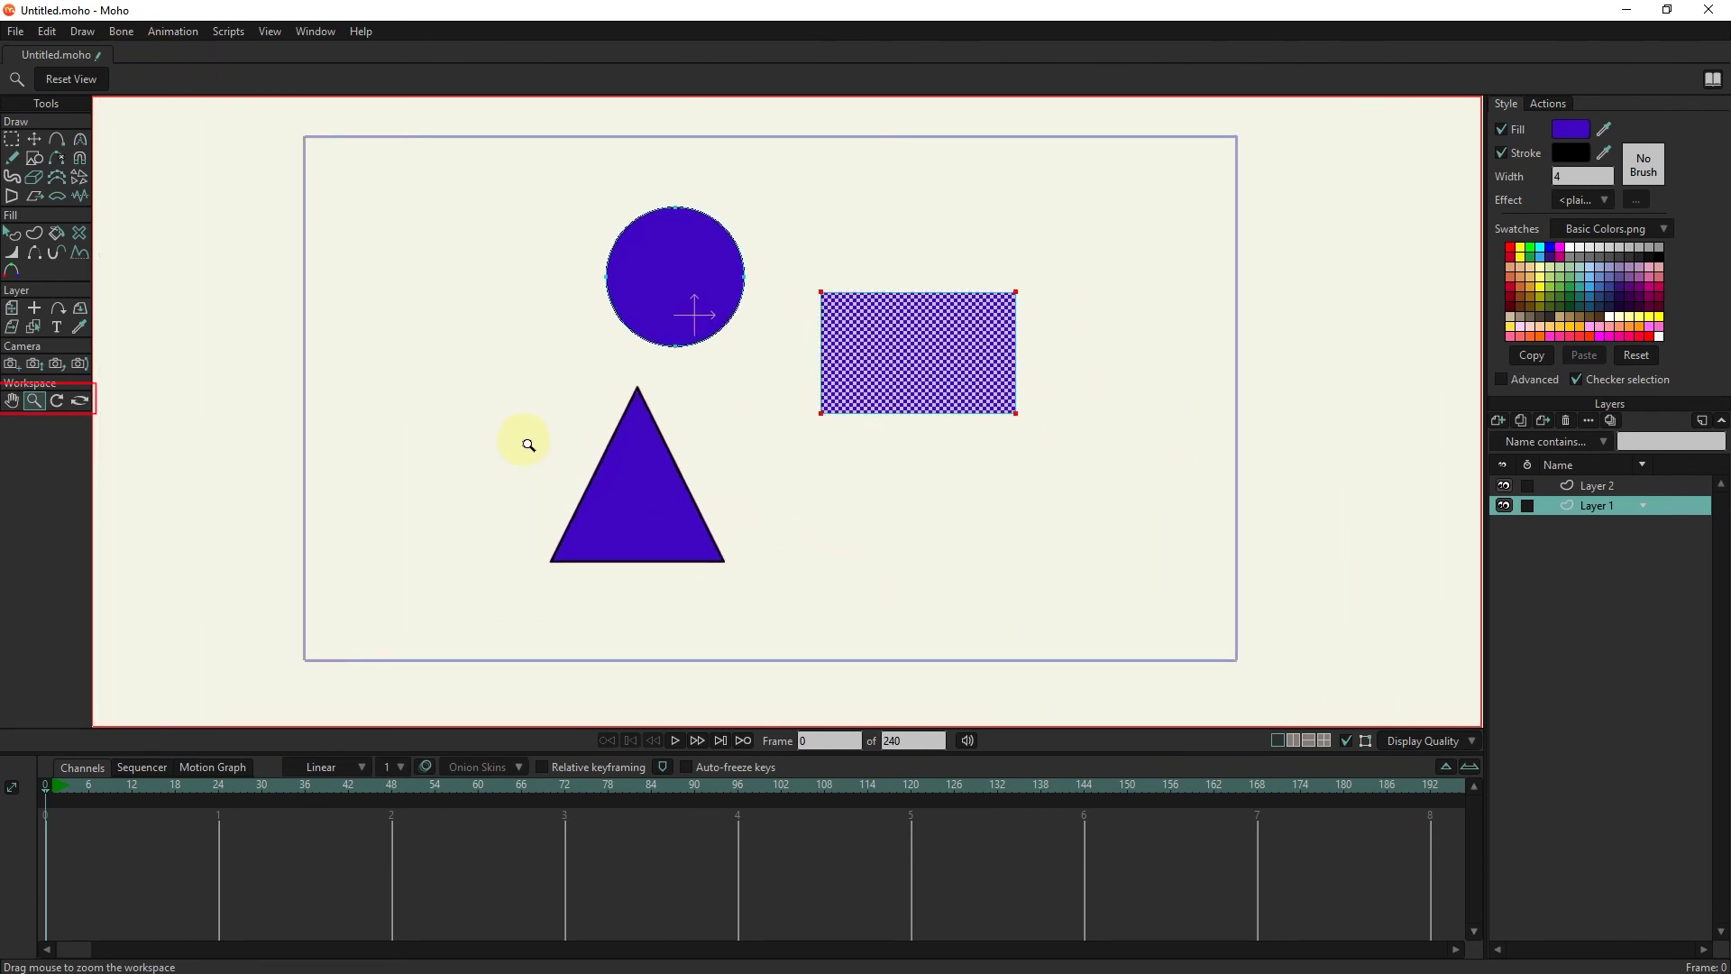
pyautogui.click(70, 79)
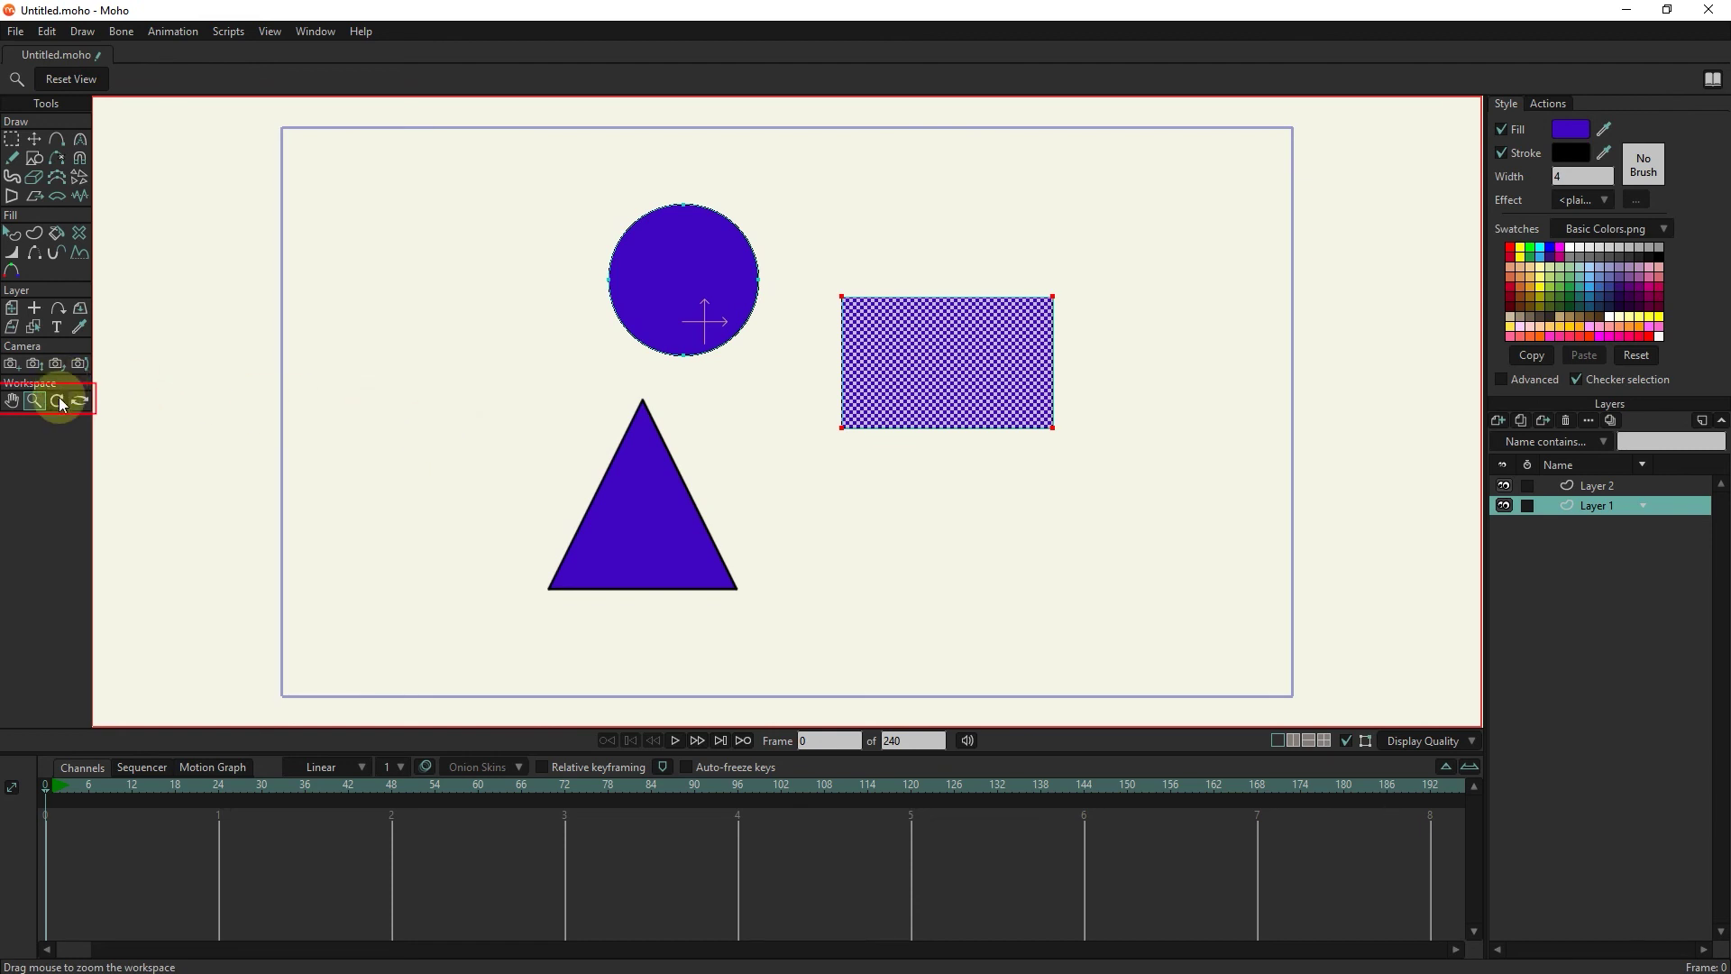
pyautogui.moveTo(797, 488)
pyautogui.mouseDown()
pyautogui.moveTo(1024, 584)
pyautogui.moveTo(560, 283)
pyautogui.moveTo(1151, 568)
pyautogui.moveTo(987, 454)
pyautogui.moveTo(1054, 352)
pyautogui.moveTo(1151, 757)
pyautogui.moveTo(1102, 428)
pyautogui.moveTo(762, 508)
pyautogui.mouseUp()
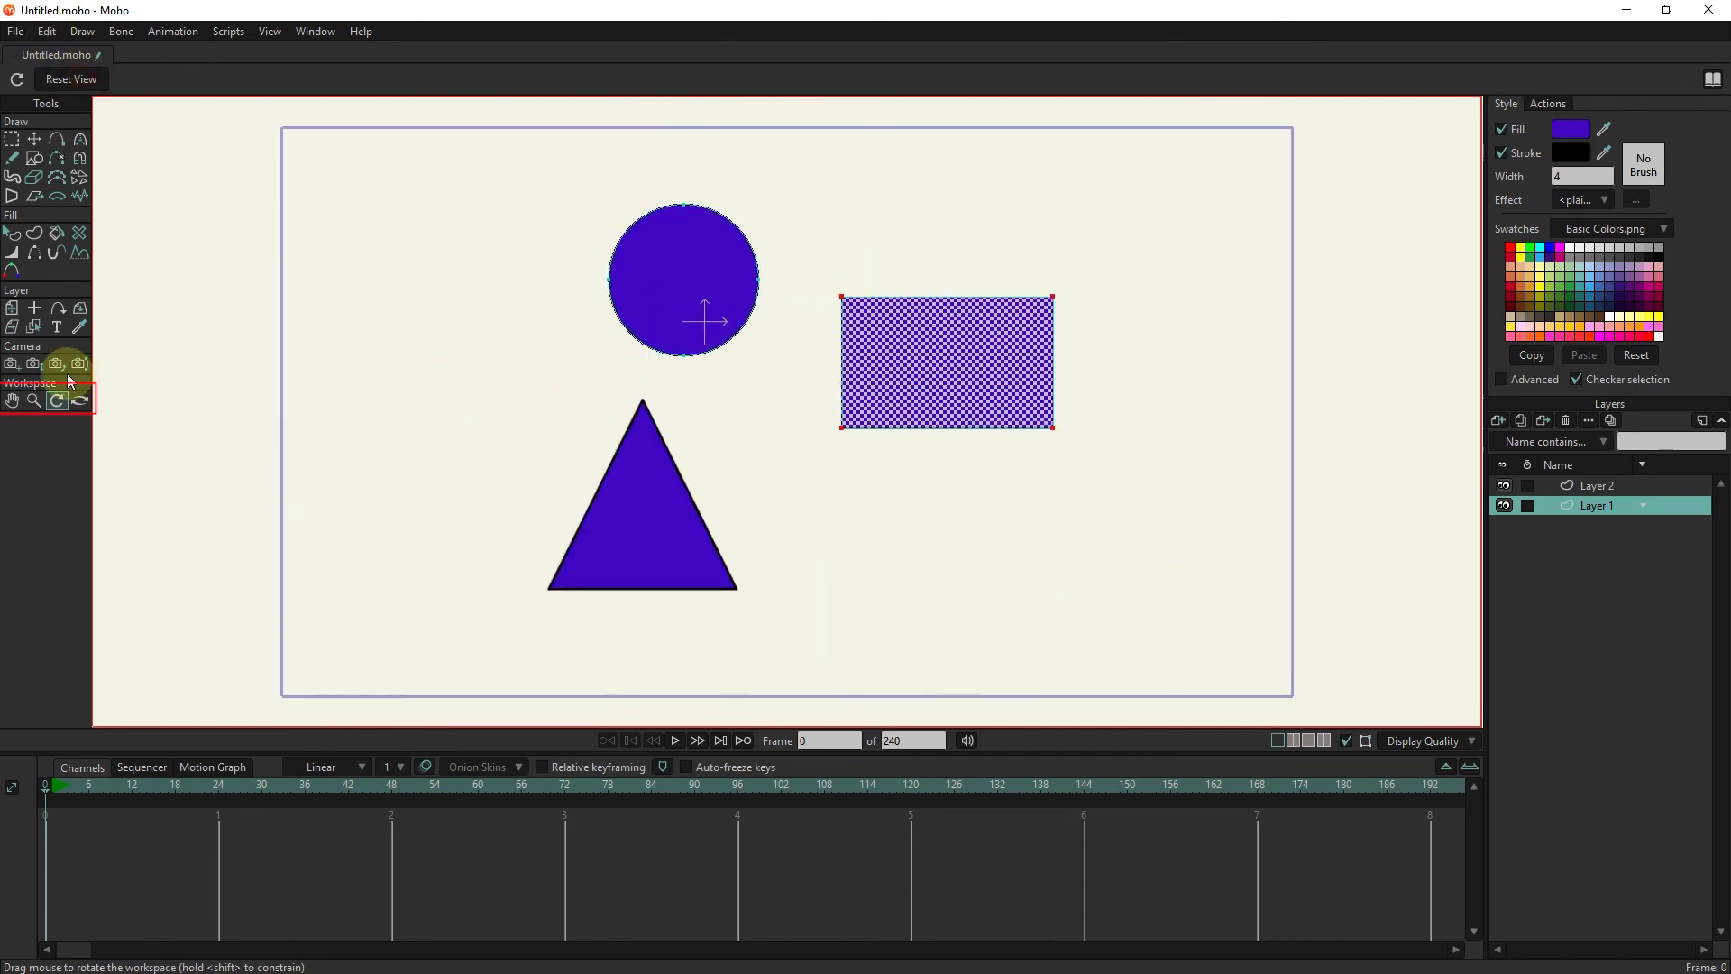
pyautogui.moveTo(914, 458); pyautogui.dragTo(754, 490)
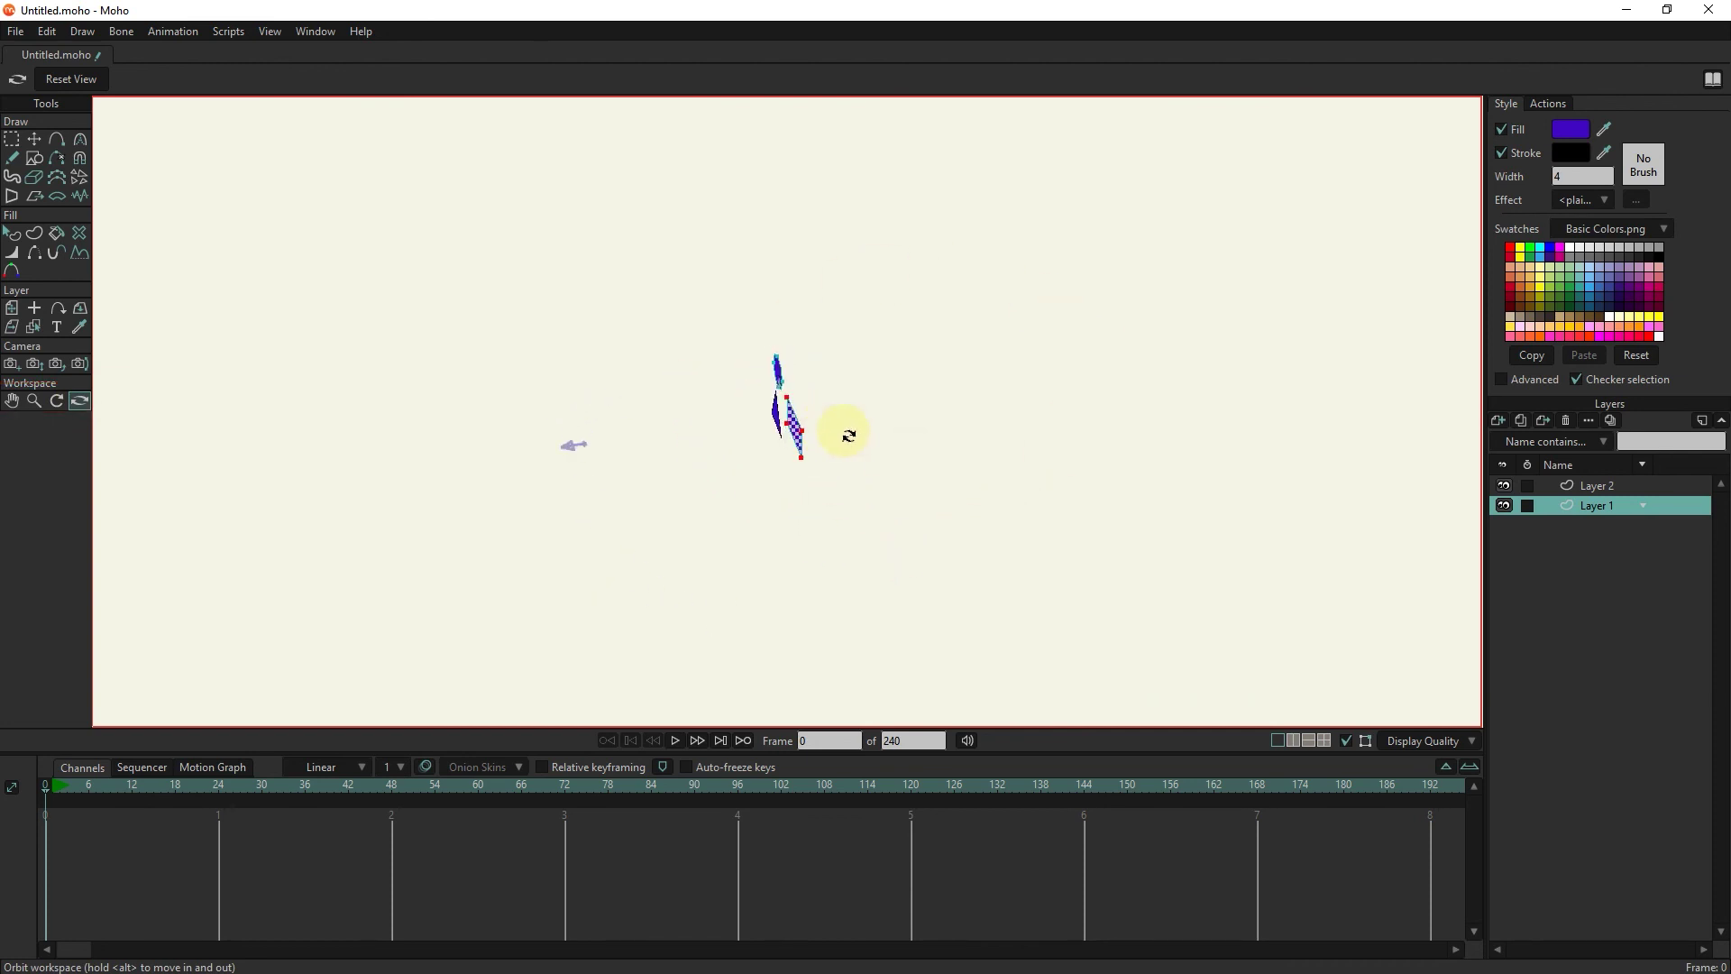
pyautogui.moveTo(848, 434); pyautogui.dragTo(773, 367)
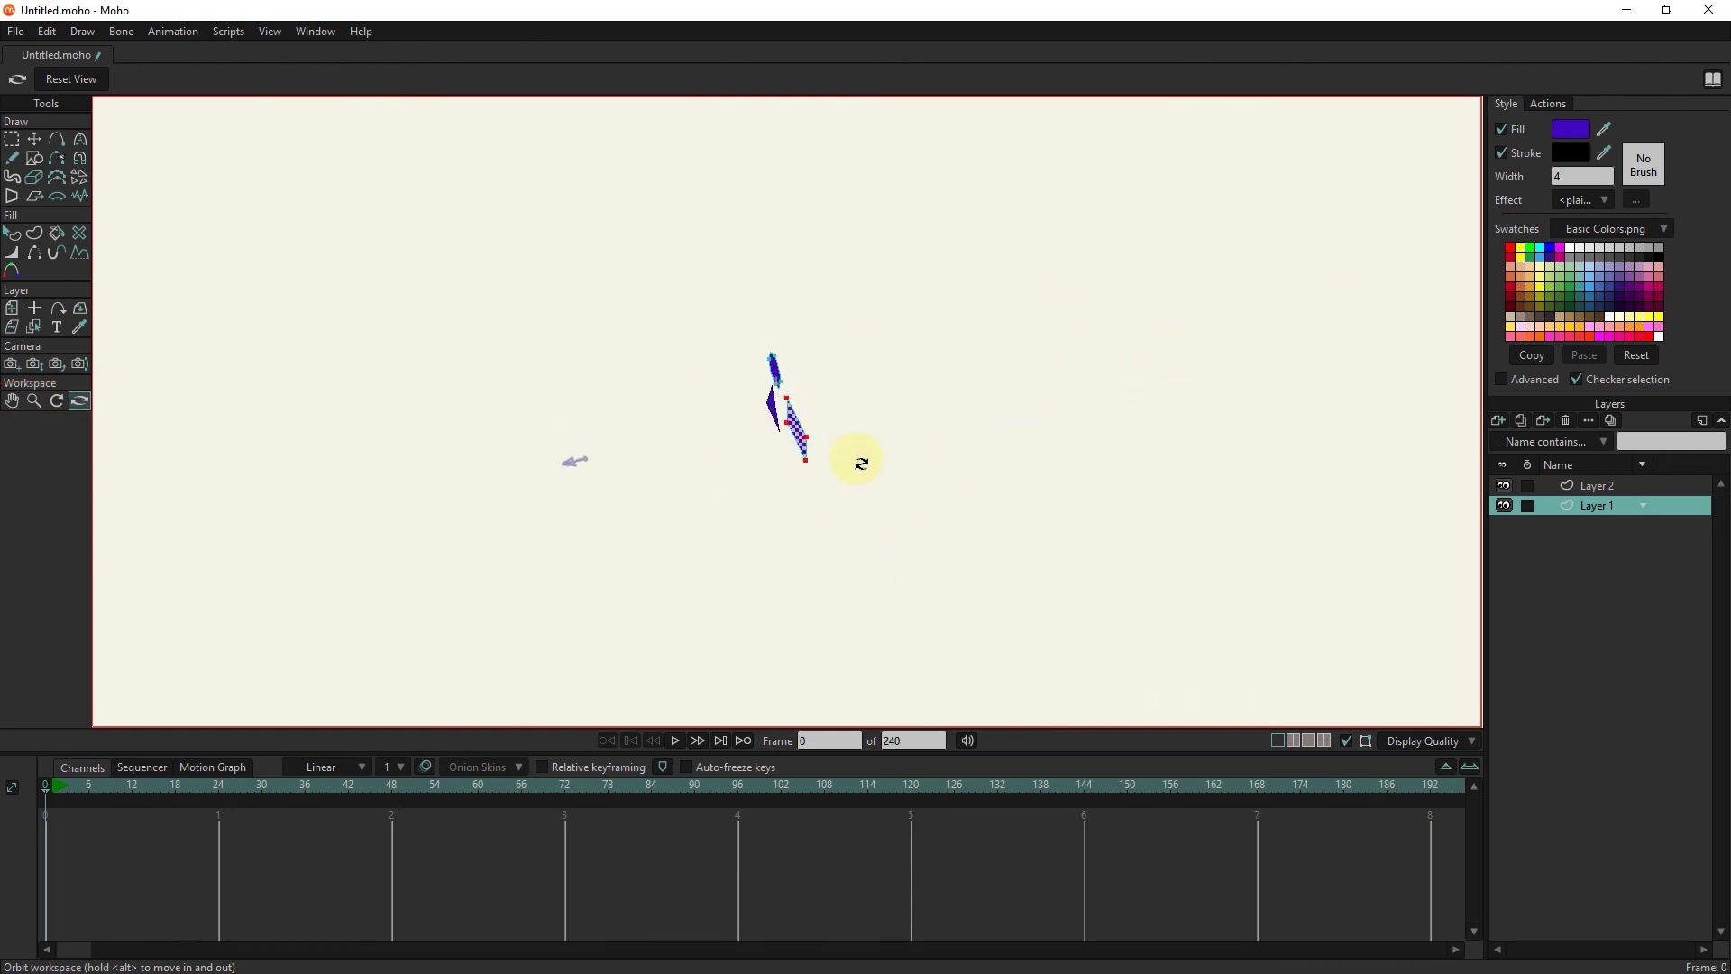
pyautogui.moveTo(862, 464); pyautogui.dragTo(553, 333)
pyautogui.click(83, 78)
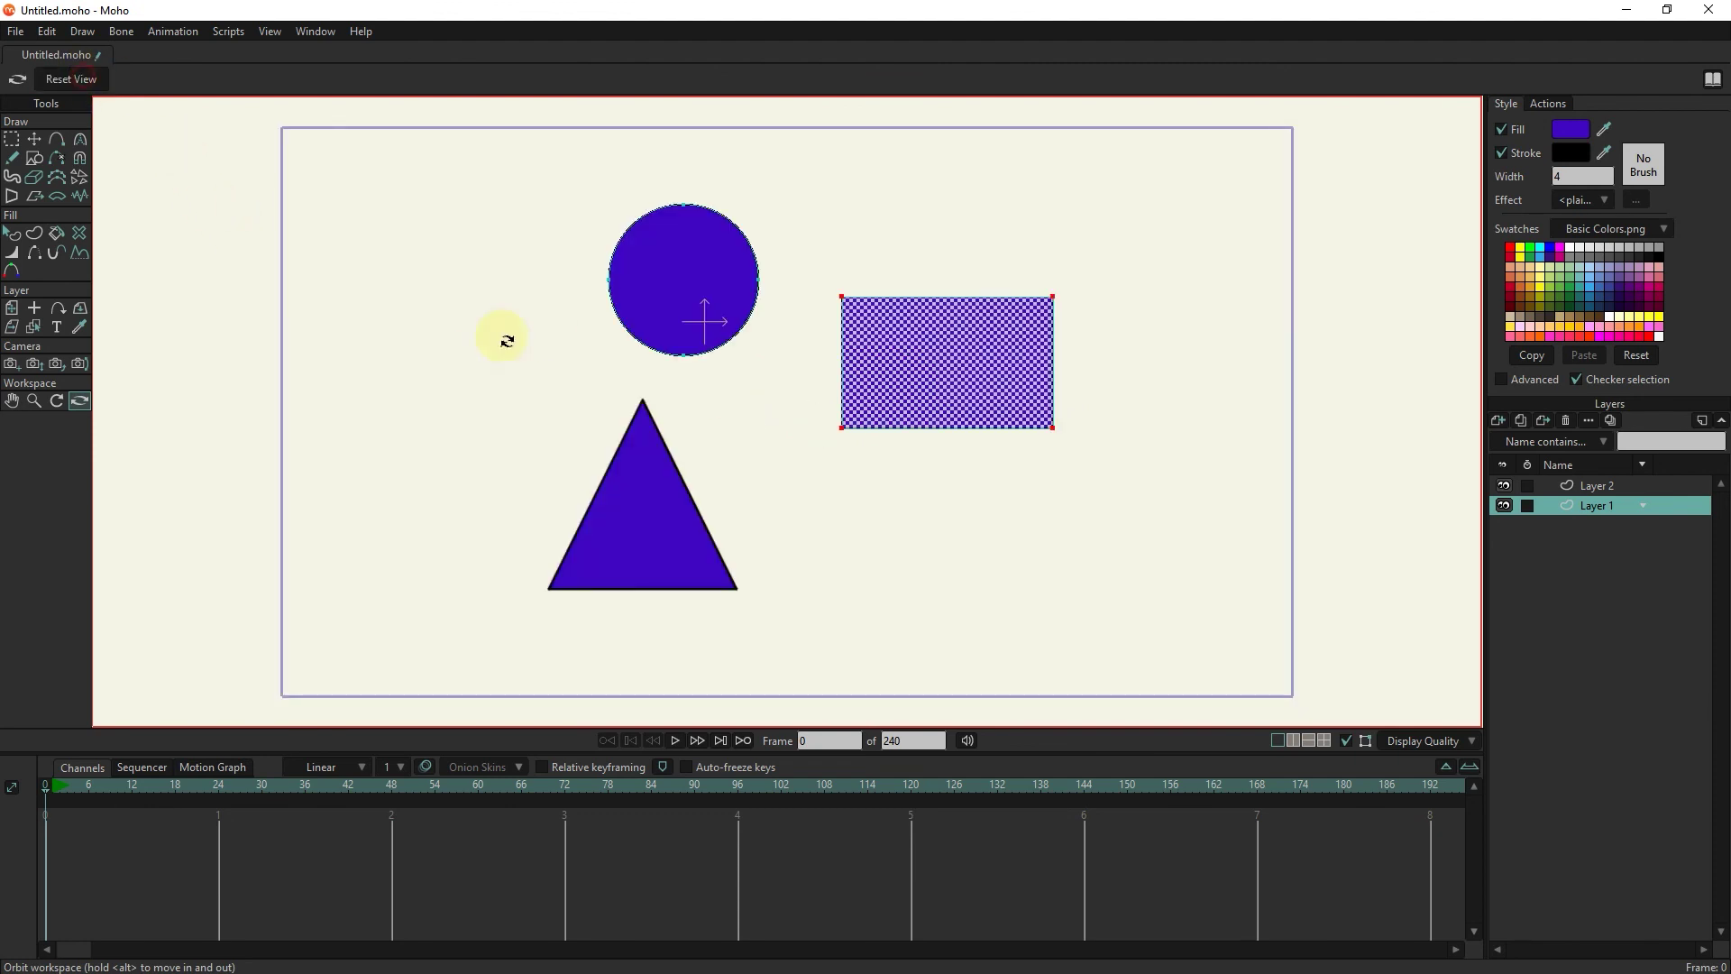